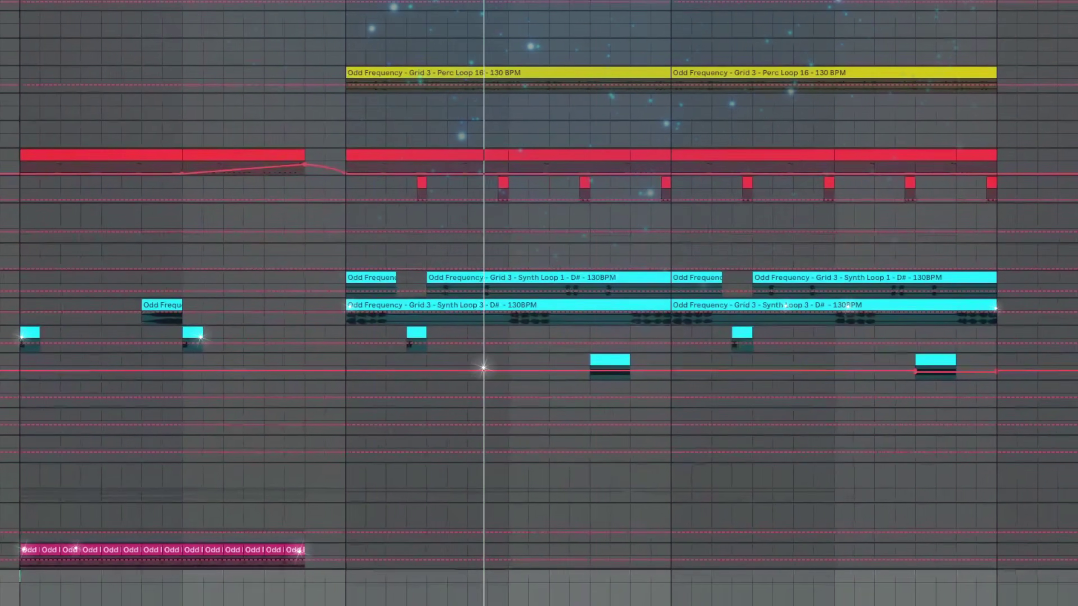
Step: Load all twenty kick shots from the GRID 3 Kick folder into the KICK track's Drum Rack and play the pattern
{"action": "scroll", "coordinate": [538, 297], "scroll_direction": "up", "scroll_amount": 3}
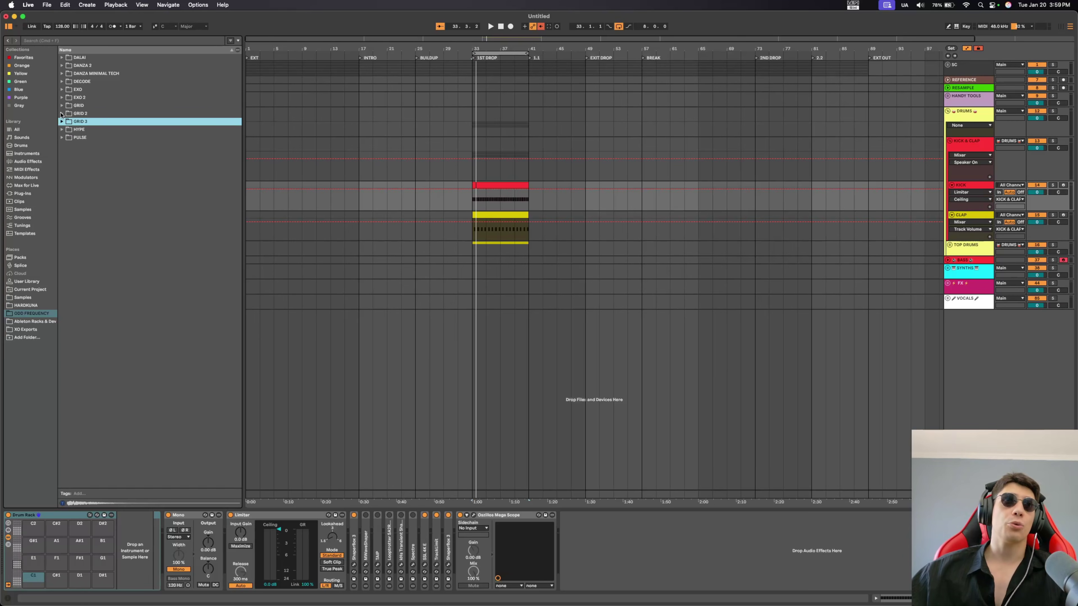
{"action": "left_click", "coordinate": [62, 114]}
{"action": "left_click", "coordinate": [62, 106]}
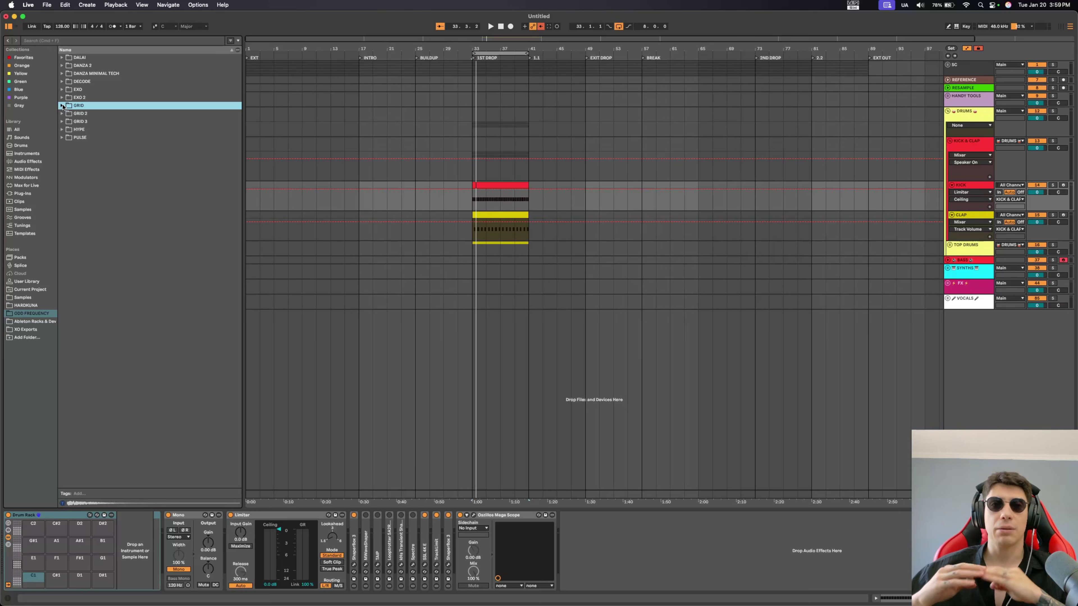
{"action": "left_click", "coordinate": [63, 122]}
{"action": "left_click", "coordinate": [128, 194]}
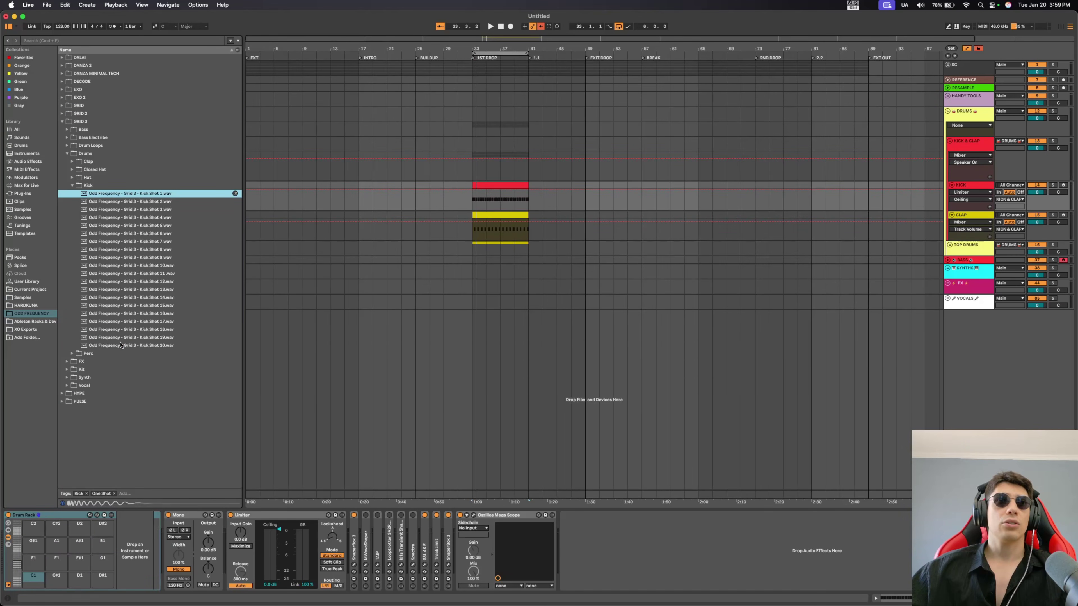
{"action": "left_click", "coordinate": [127, 345], "text": "shift"}
{"action": "left_click_drag", "start_coordinate": [127, 345], "coordinate": [34, 588]}
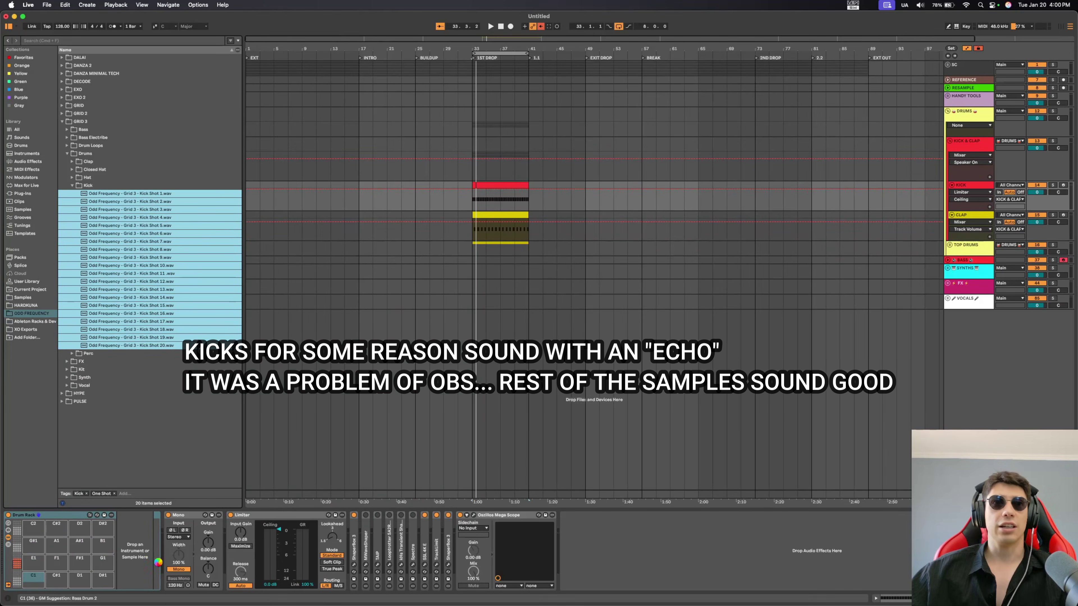
{"action": "key", "text": "space"}
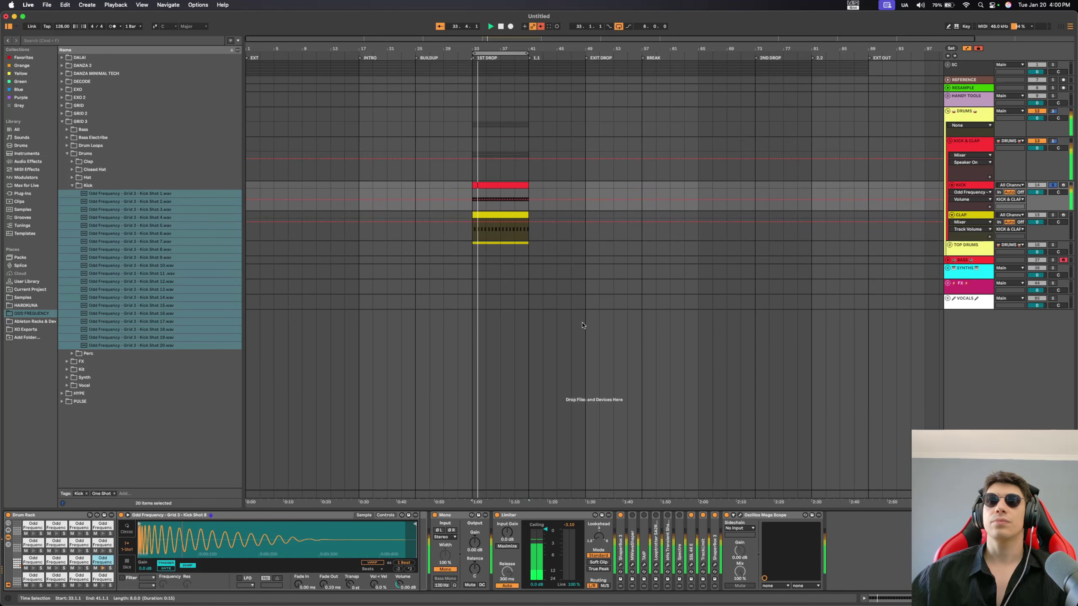
Step: Load the clap shots from the GRID 3 Clap folder into the CLAP track's Drum Rack
{"action": "left_click", "coordinate": [73, 184]}
{"action": "left_click", "coordinate": [72, 161]}
{"action": "left_click", "coordinate": [100, 169]}
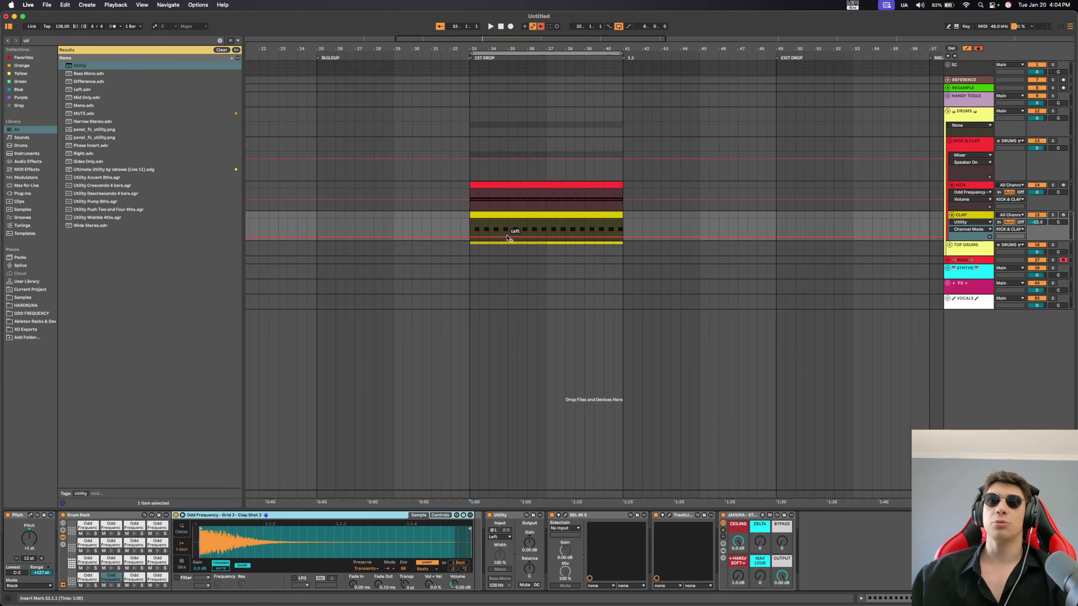
Step: Play the kick and clap together and examine the notes in the CLAP clip
{"action": "key", "text": "space"}
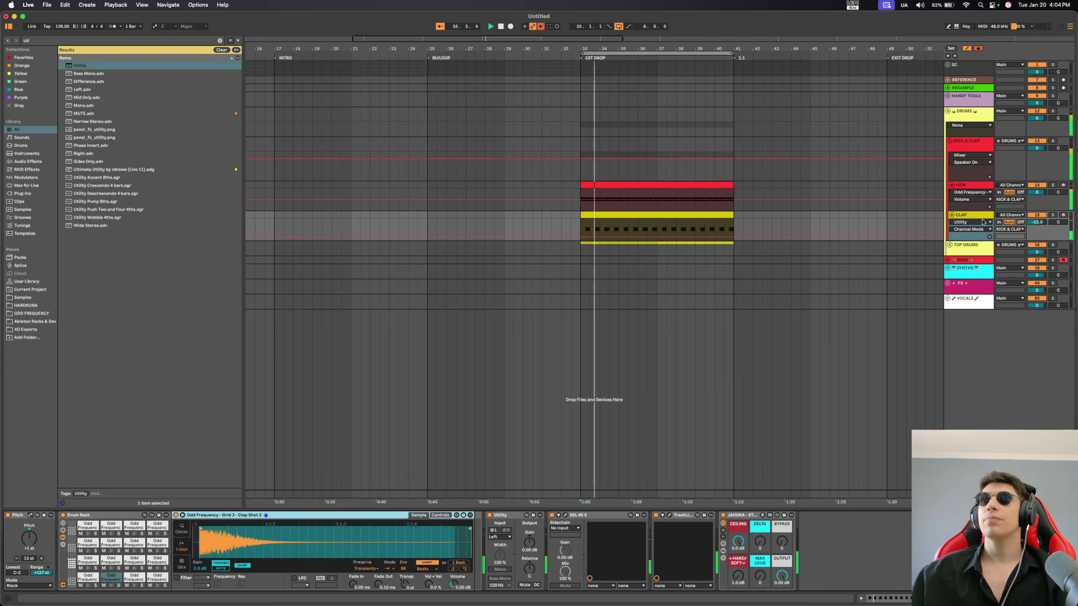
{"action": "key", "text": "shift+Tab"}
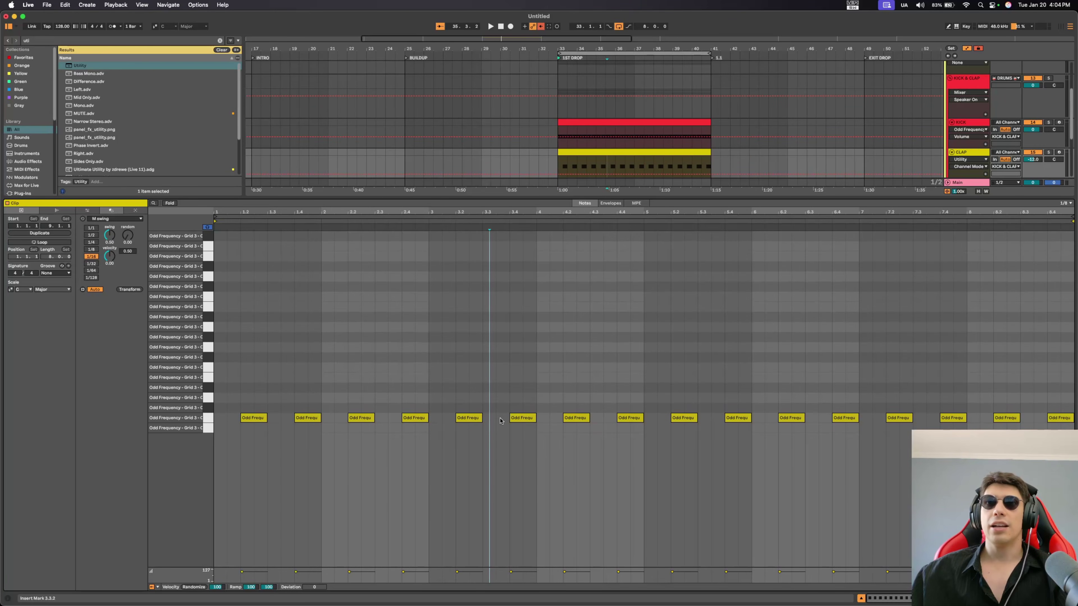
{"action": "key", "text": "shift+Tab"}
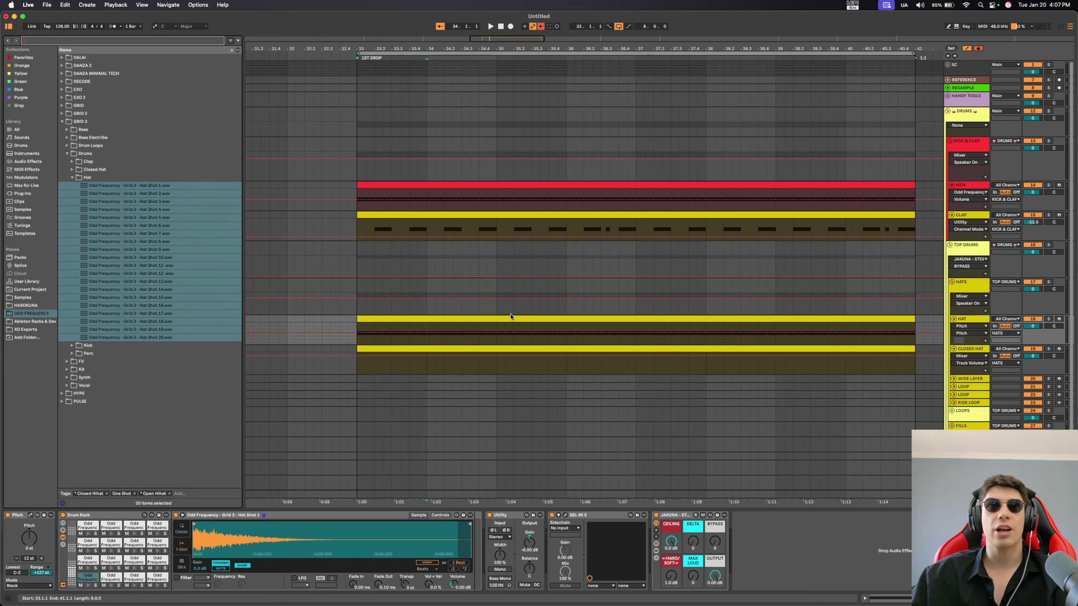
Step: Show the Hat Shot 20 pad in the HAT track's Drum Rack and open the HAT clip's notes
{"action": "double_click", "coordinate": [500, 325]}
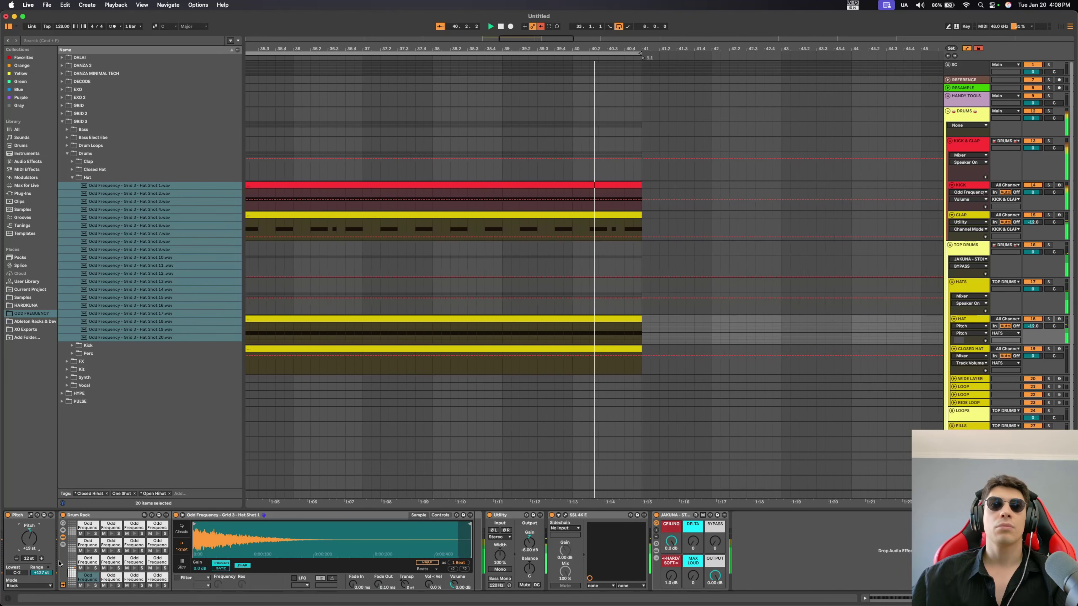
{"action": "left_click", "coordinate": [74, 568]}
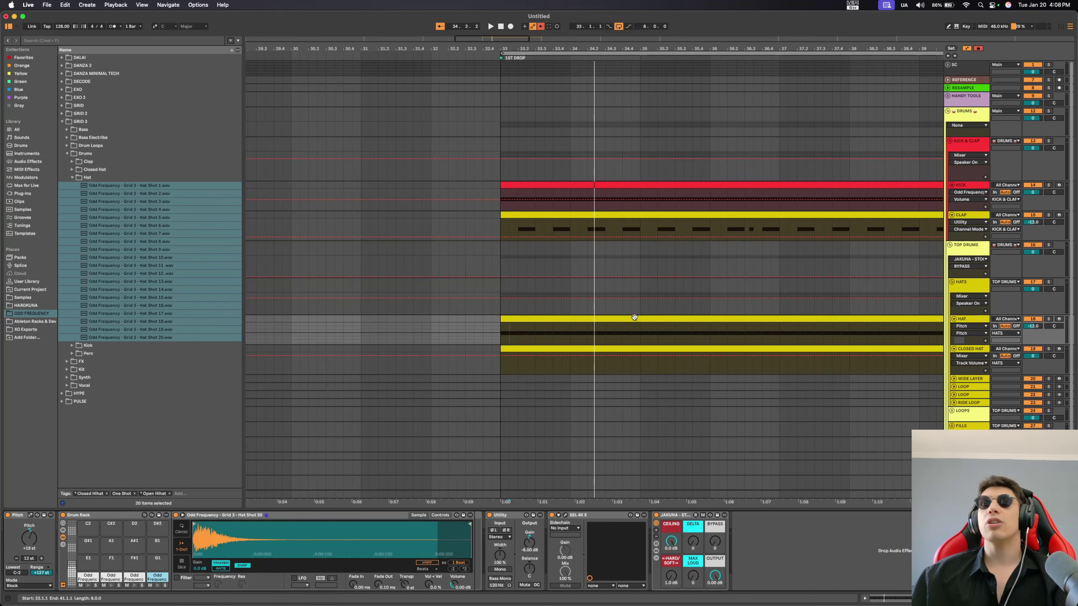
{"action": "double_click", "coordinate": [636, 333]}
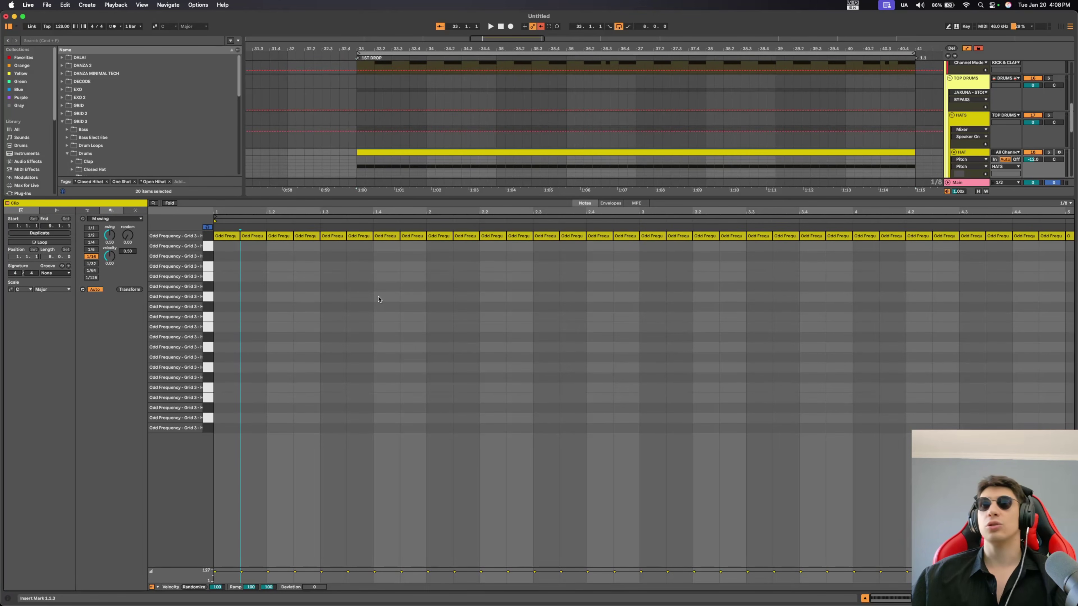
Step: Move the short hat note at 4.3.4 up two pads to F#-1
{"action": "scroll", "coordinate": [621, 111], "scroll_direction": "down", "scroll_amount": 1}
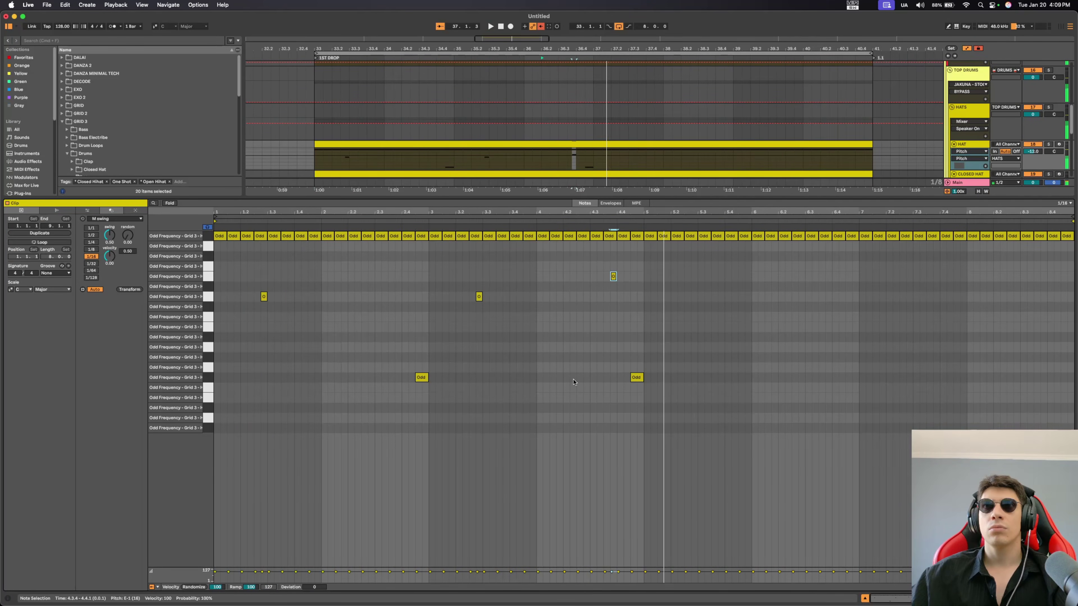
{"action": "key", "text": "Up"}
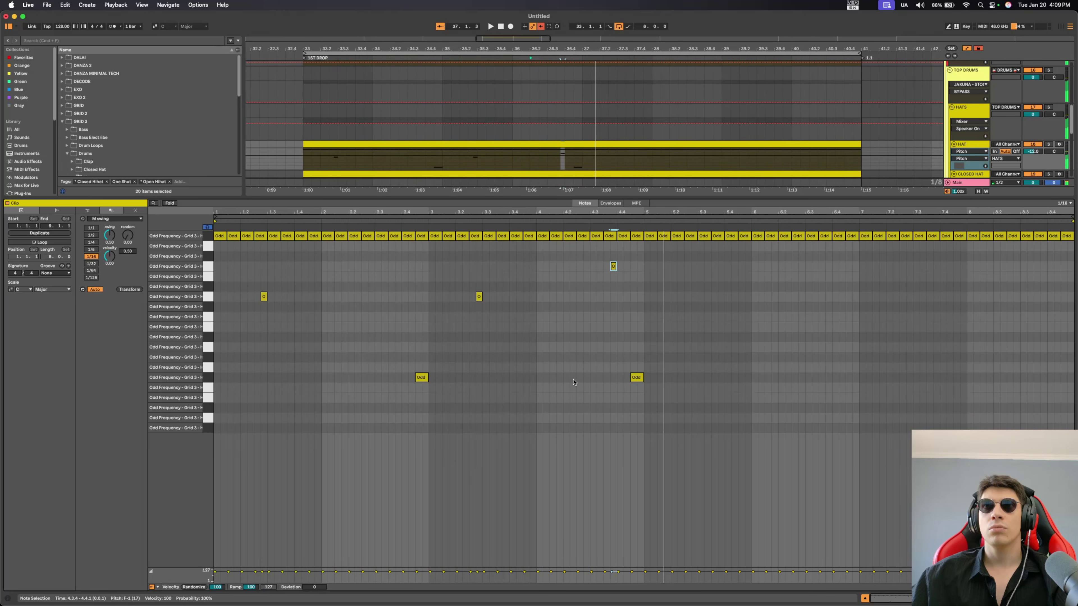
{"action": "key", "text": "Up"}
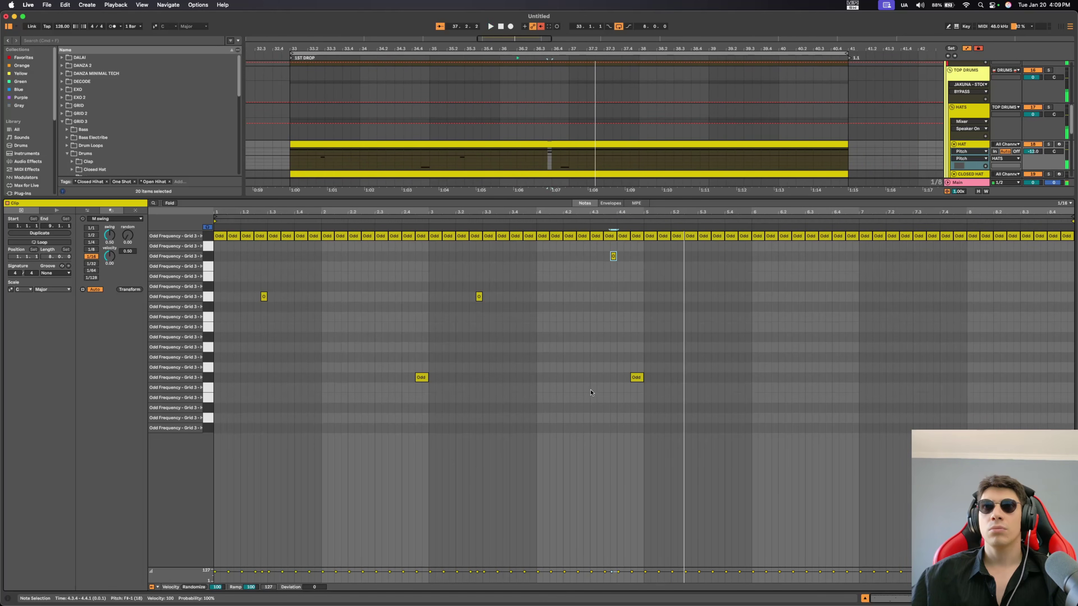
Step: Duplicate all notes of the first four bars of the HAT clip into bars 5 to 8
{"action": "key", "text": "super+a"}
{"action": "key", "text": "super+d"}
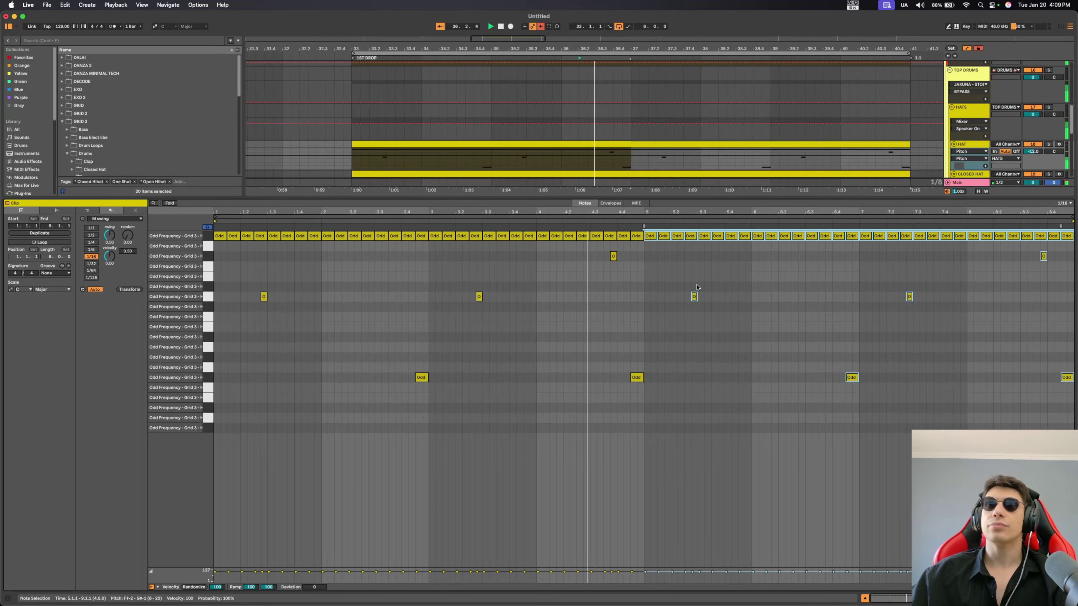
{"action": "key", "text": "space"}
Step: Play the first drop from bar 33 and show the HAT track's devices while listening
{"action": "left_click", "coordinate": [322, 260]}
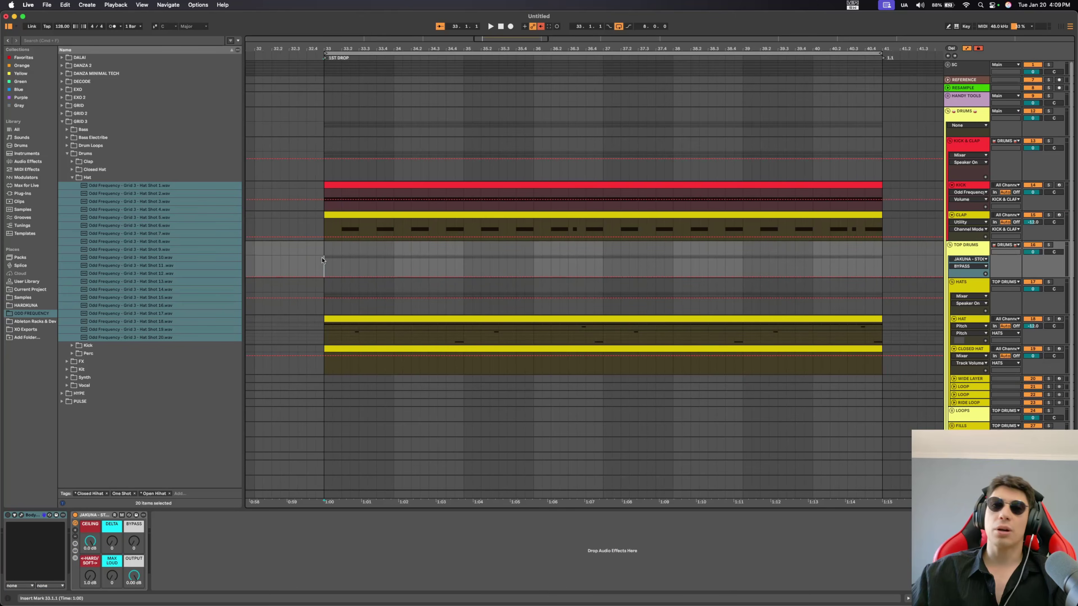
{"action": "key", "text": "space"}
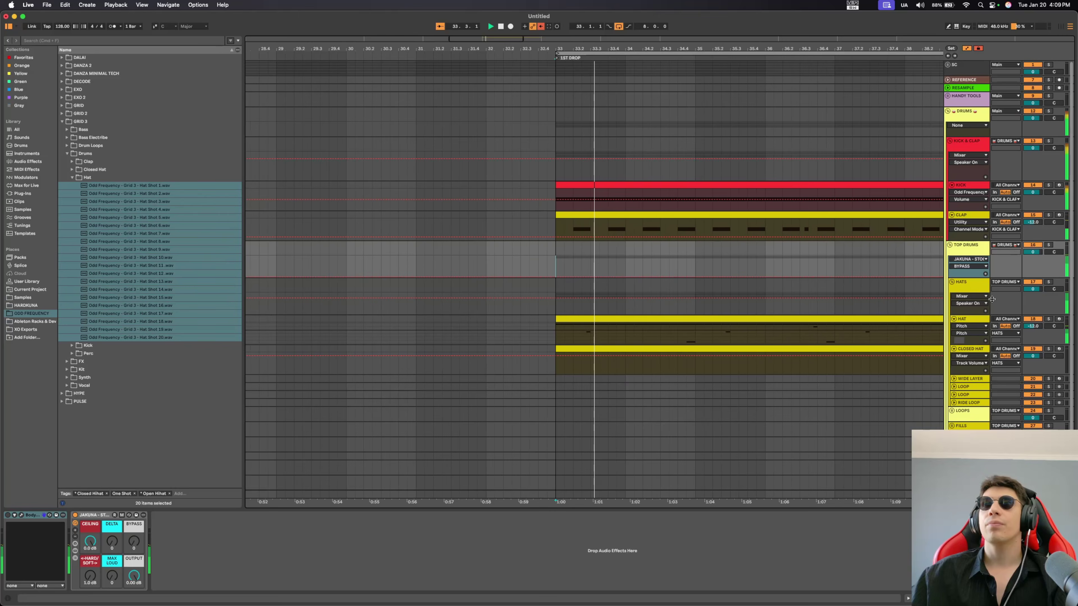
{"action": "left_click", "coordinate": [977, 319]}
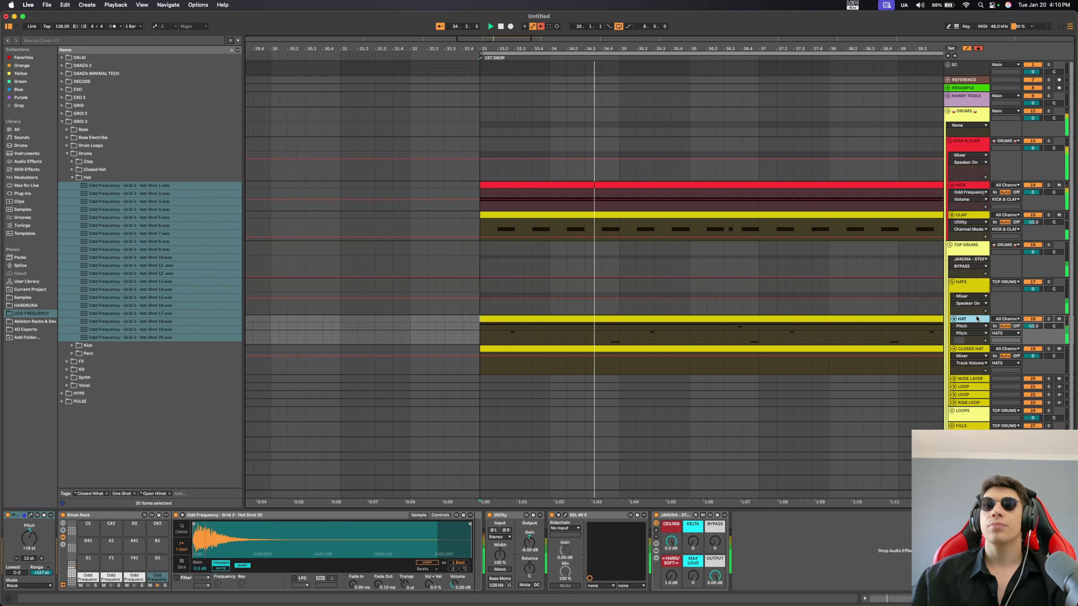
{"action": "left_click", "coordinate": [965, 484]}
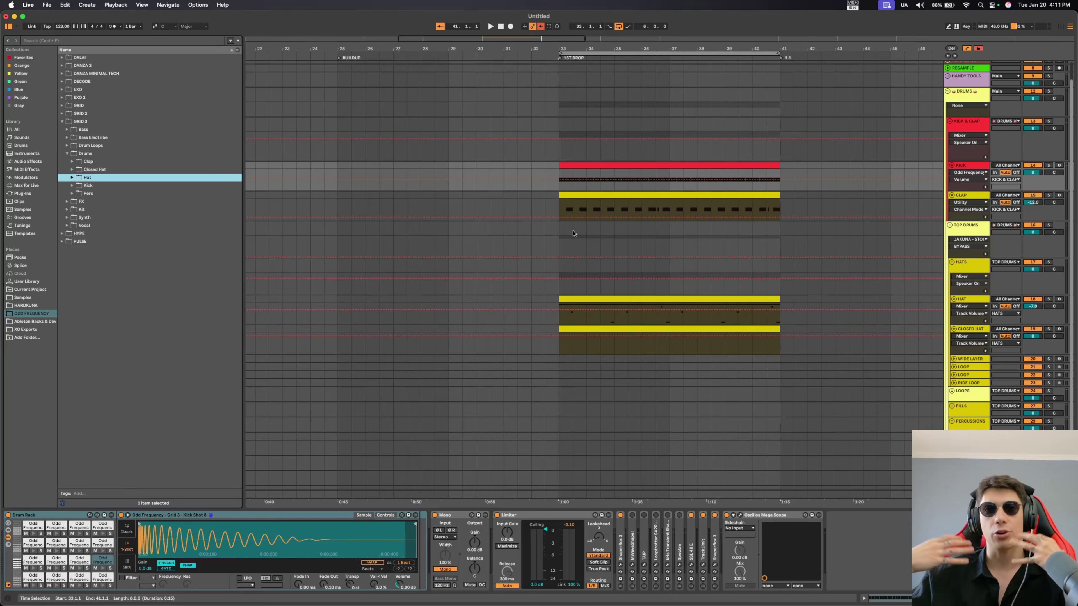
Step: Open the Top Loop folder in GRID 3's Drum Loops, and unfold the LOOPS group and its first LOOP track
{"action": "left_click", "coordinate": [74, 144]}
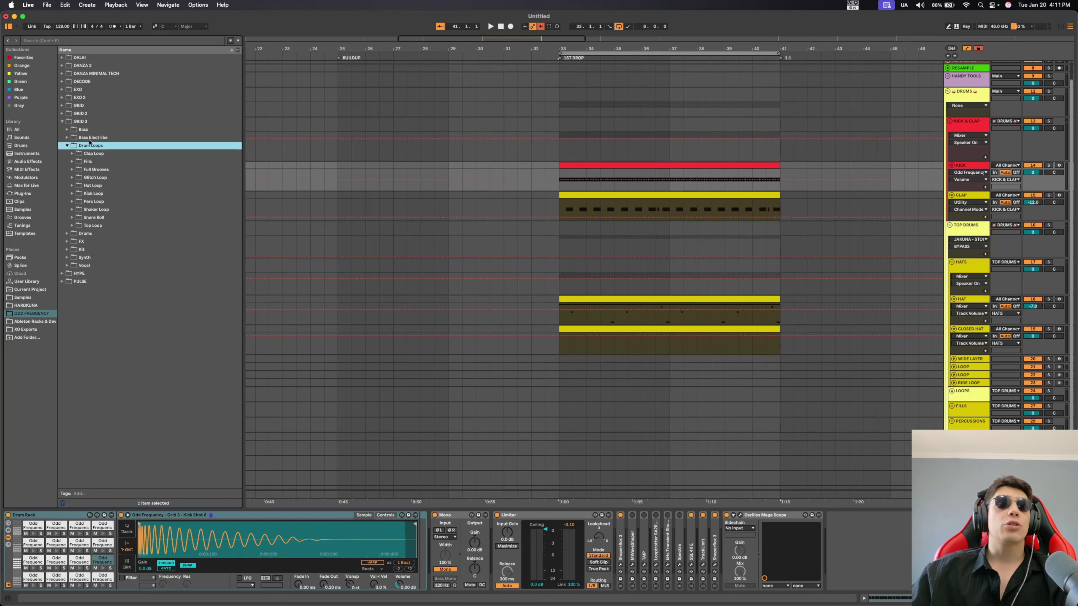
{"action": "left_click", "coordinate": [74, 225]}
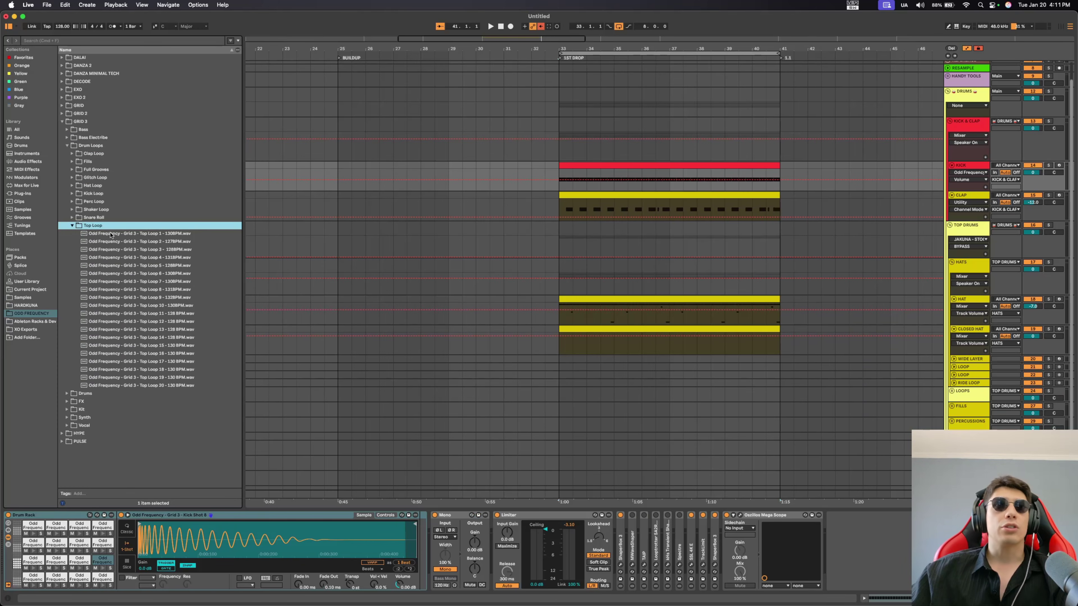
{"action": "scroll", "coordinate": [953, 379], "scroll_direction": "down", "scroll_amount": 1}
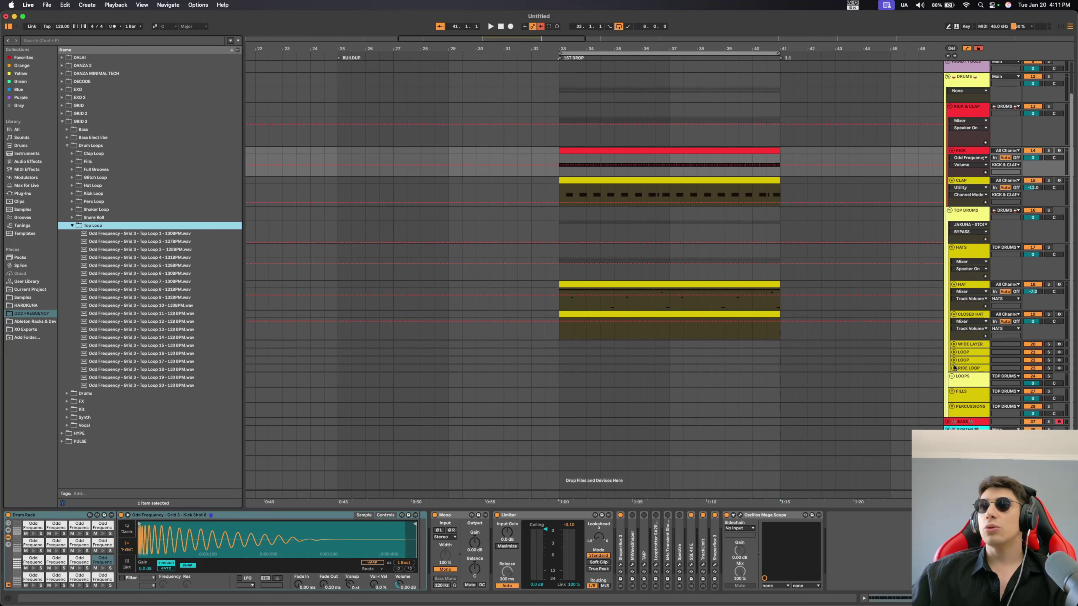
{"action": "left_click", "coordinate": [952, 376]}
{"action": "scroll", "coordinate": [954, 399], "scroll_direction": "down", "scroll_amount": 1}
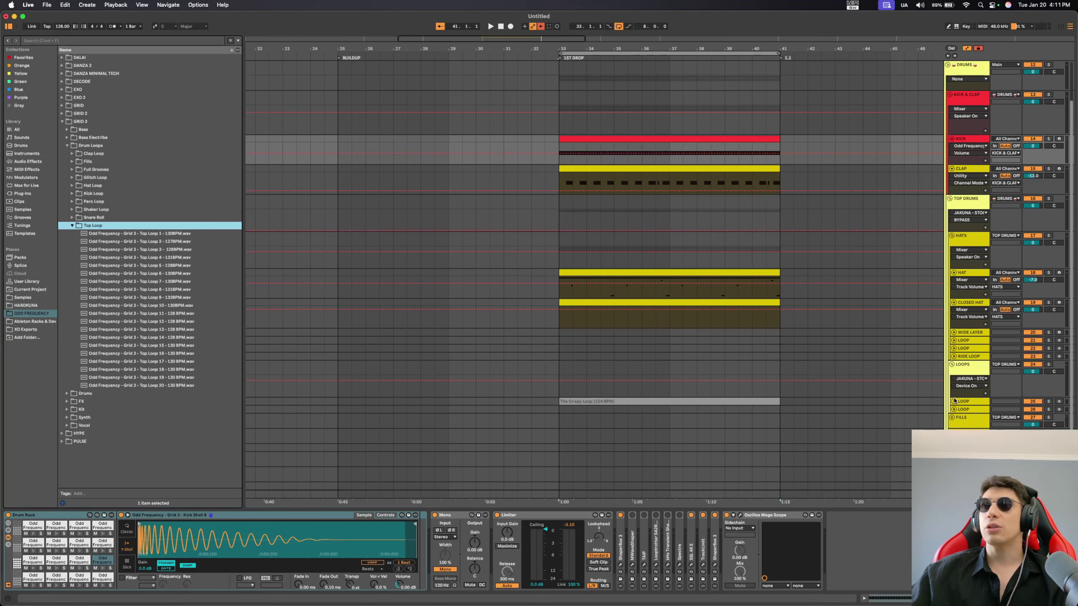
{"action": "left_click", "coordinate": [954, 401]}
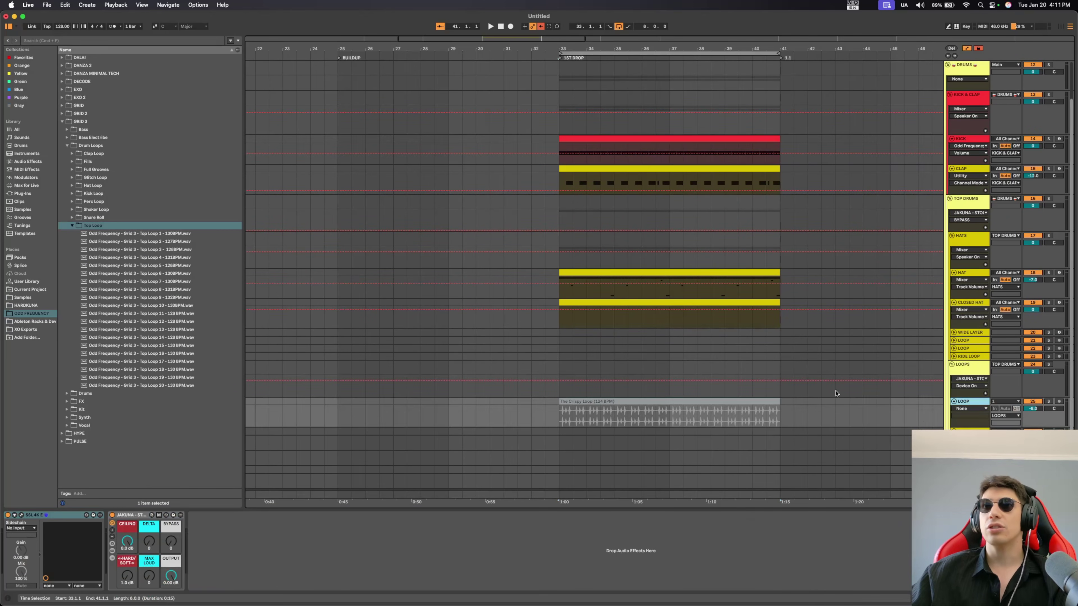
Step: Place Top Loop 1 on the second LOOP track across the first drop and play it back
{"action": "key", "text": "Down"}
{"action": "key", "text": "Return"}
{"action": "key", "text": "space"}
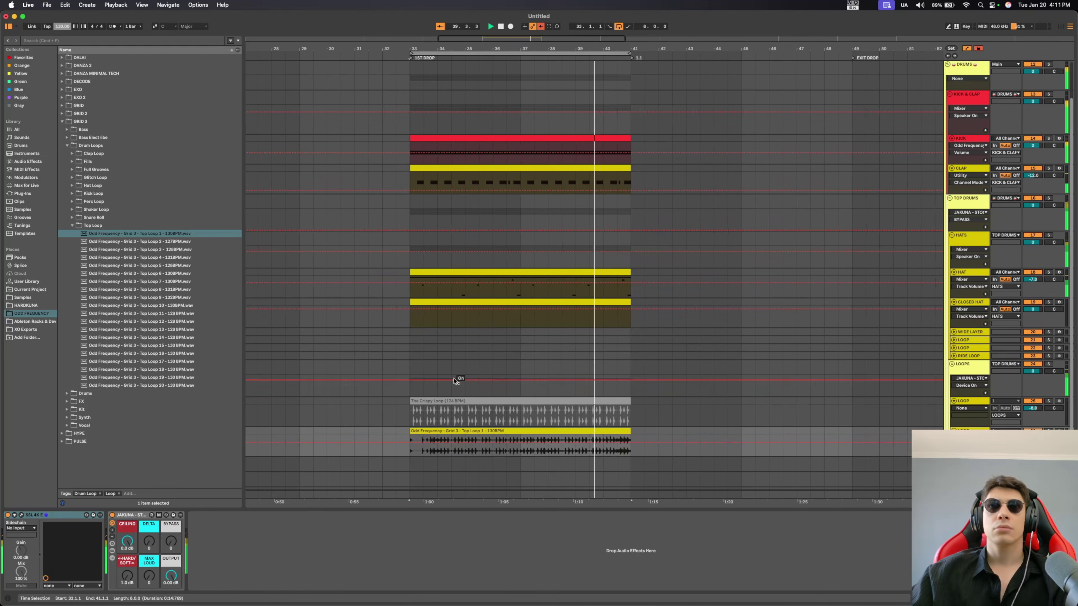
Step: Swap the sample on the second LOOP track for Top Loop 2, replace that with Top Loop 3, and play it back
{"action": "scroll", "coordinate": [452, 378], "scroll_direction": "down", "scroll_amount": 2}
{"action": "left_click_drag", "start_coordinate": [165, 241], "coordinate": [379, 410]}
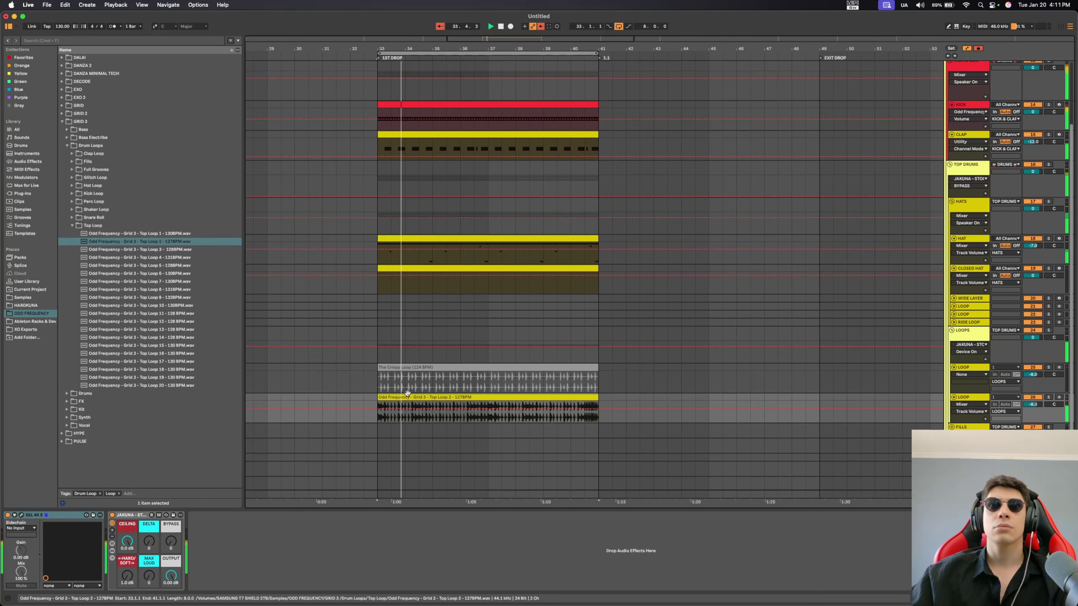
{"action": "left_click_drag", "start_coordinate": [155, 250], "coordinate": [380, 410]}
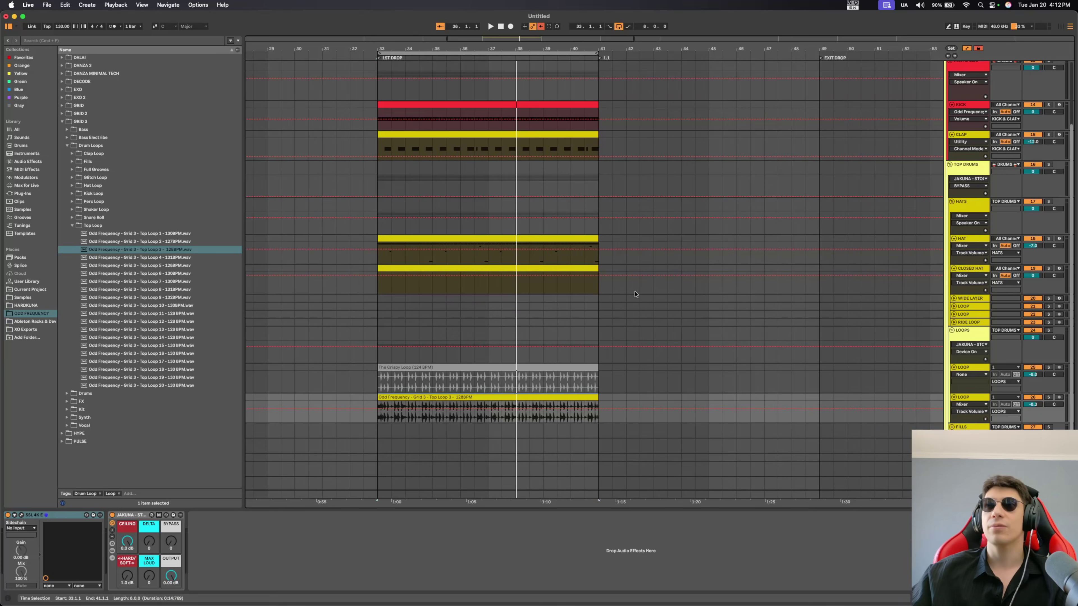
{"action": "key", "text": "space"}
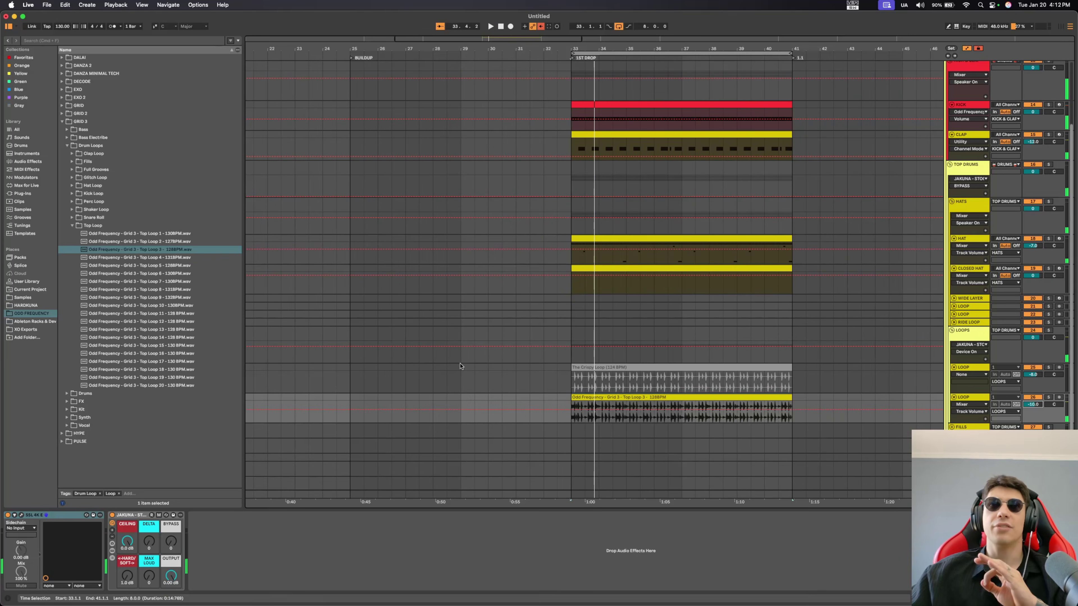
Step: Place Drum Fill 1 from the Fills folder in bar 40 of the track under the FILLS group and play it back
{"action": "left_click", "coordinate": [72, 225]}
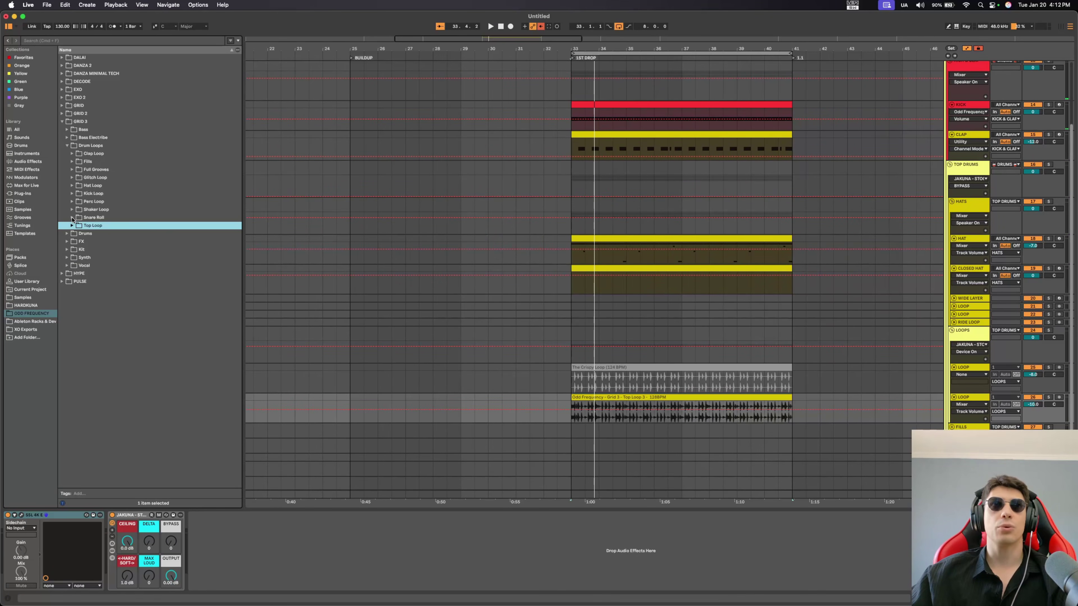
{"action": "left_click", "coordinate": [72, 161]}
{"action": "left_click", "coordinate": [109, 170]}
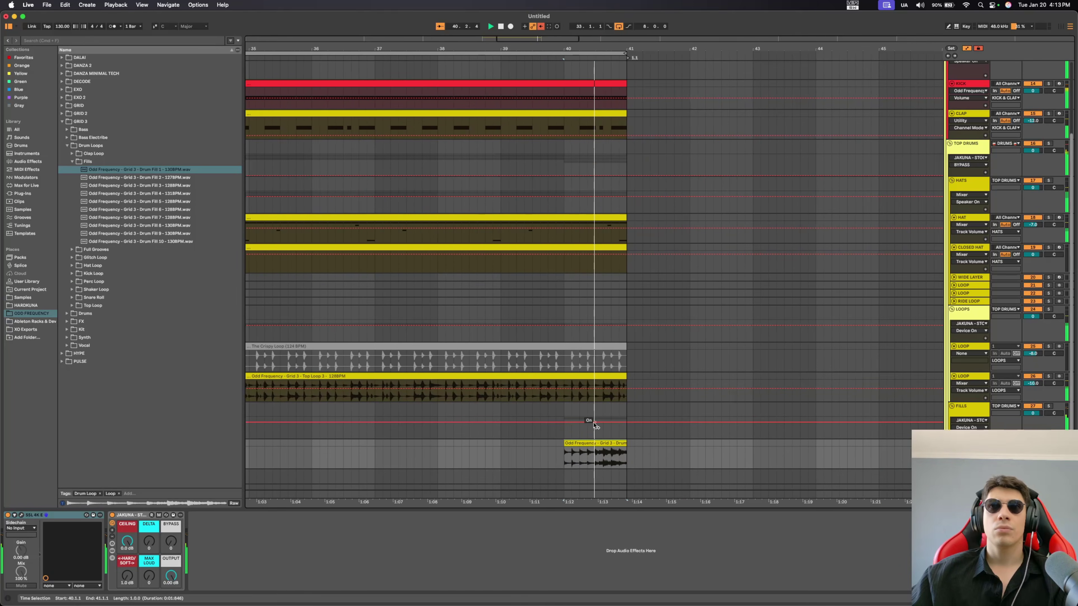
{"action": "scroll", "coordinate": [597, 425], "scroll_direction": "down", "scroll_amount": 5}
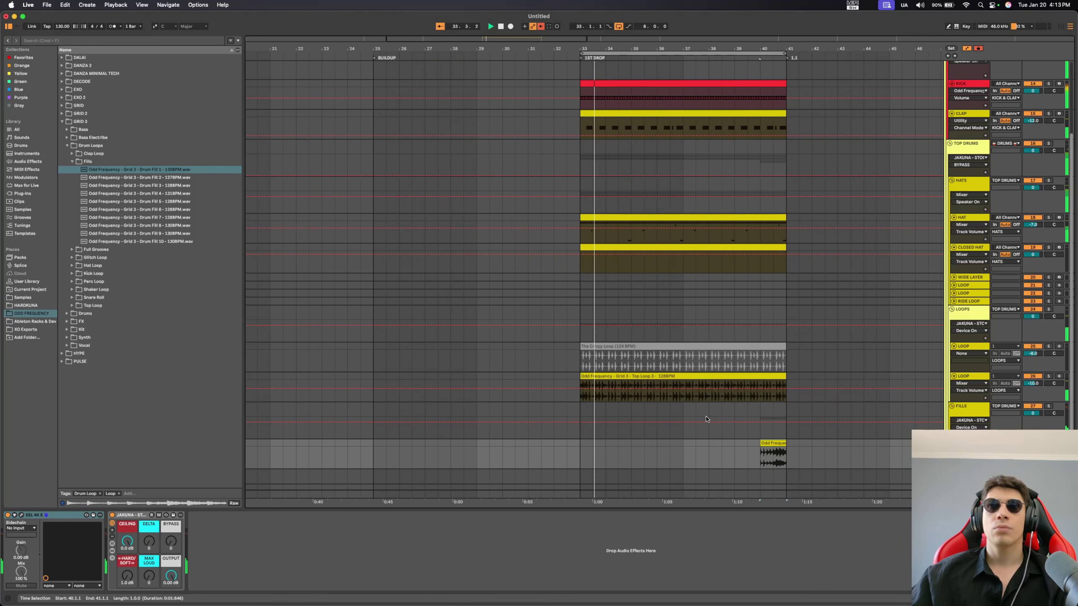
Step: Set the filter circuit of Kick Shot 8 on the KICK track to OSR
{"action": "scroll", "coordinate": [706, 419], "scroll_direction": "up", "scroll_amount": 3}
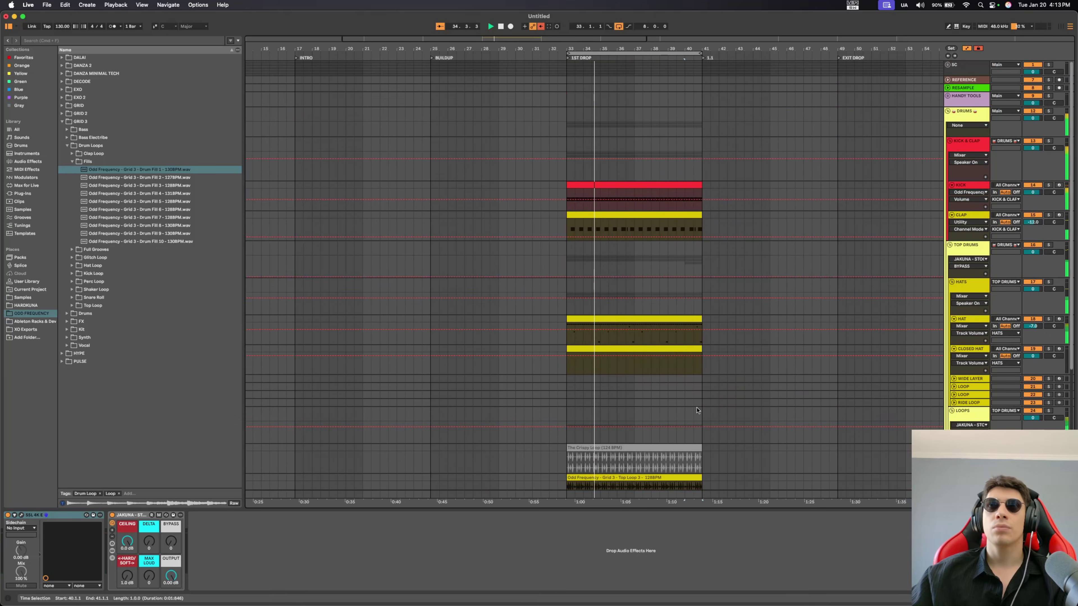
{"action": "left_click", "coordinate": [149, 587]}
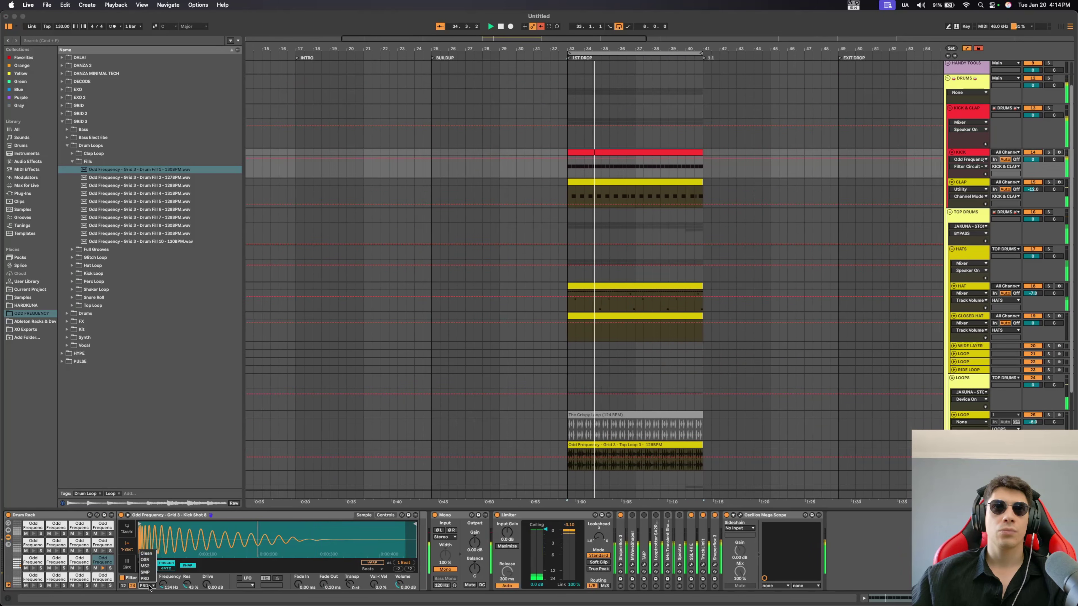
{"action": "left_click", "coordinate": [145, 559]}
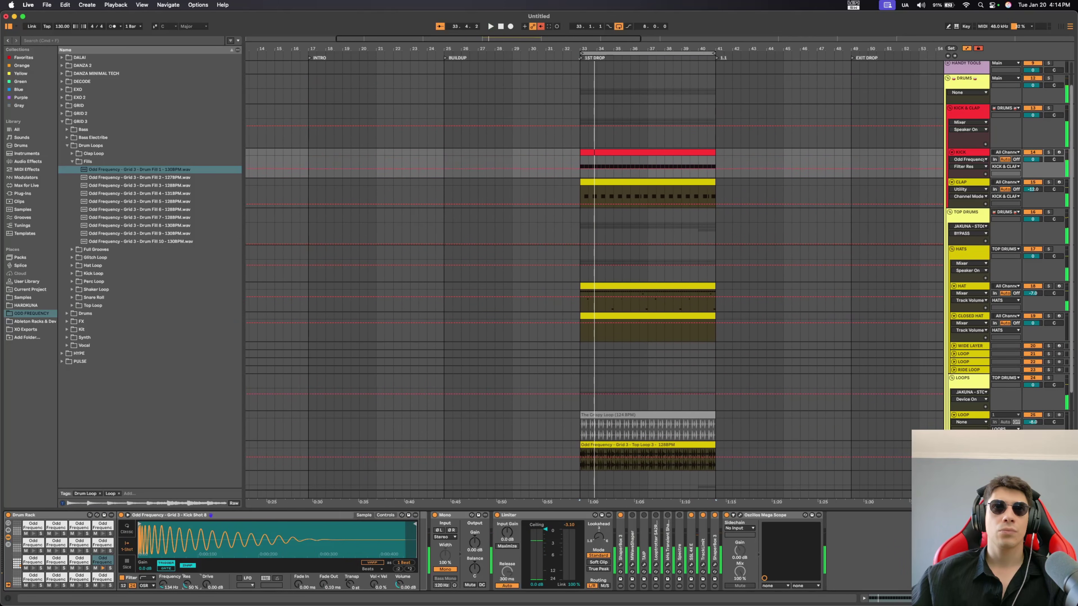
Step: Adjust the filter resonance of Kick Shot 8, automate its filter to switch on in bar 40, and play back the kick
{"action": "left_click_drag", "start_coordinate": [186, 585], "coordinate": [171, 587]}
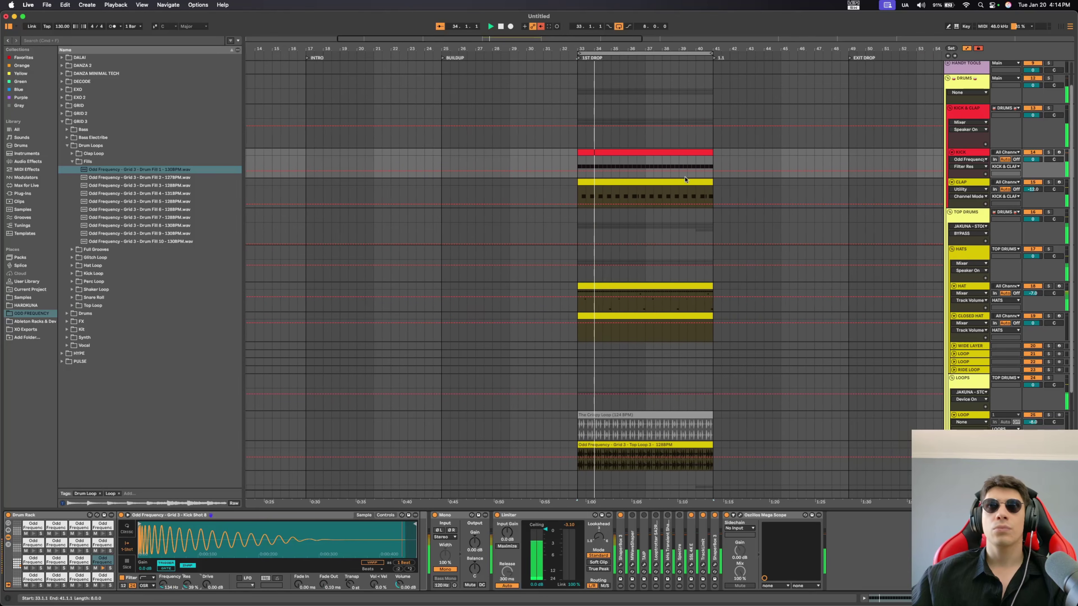
{"action": "left_click", "coordinate": [122, 578]}
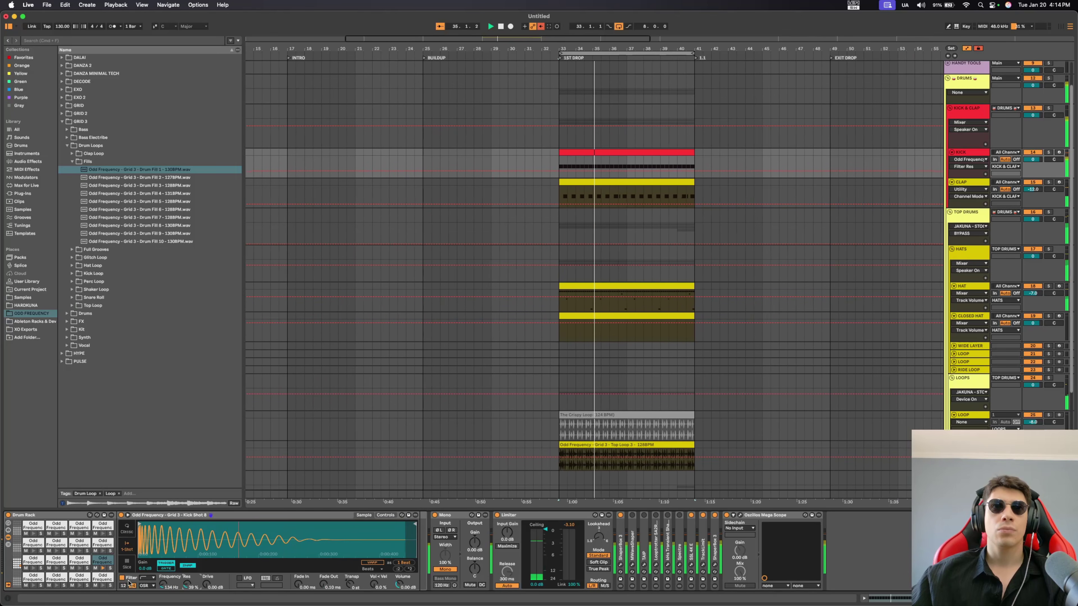
{"action": "scroll", "coordinate": [649, 169], "scroll_direction": "down", "scroll_amount": 5}
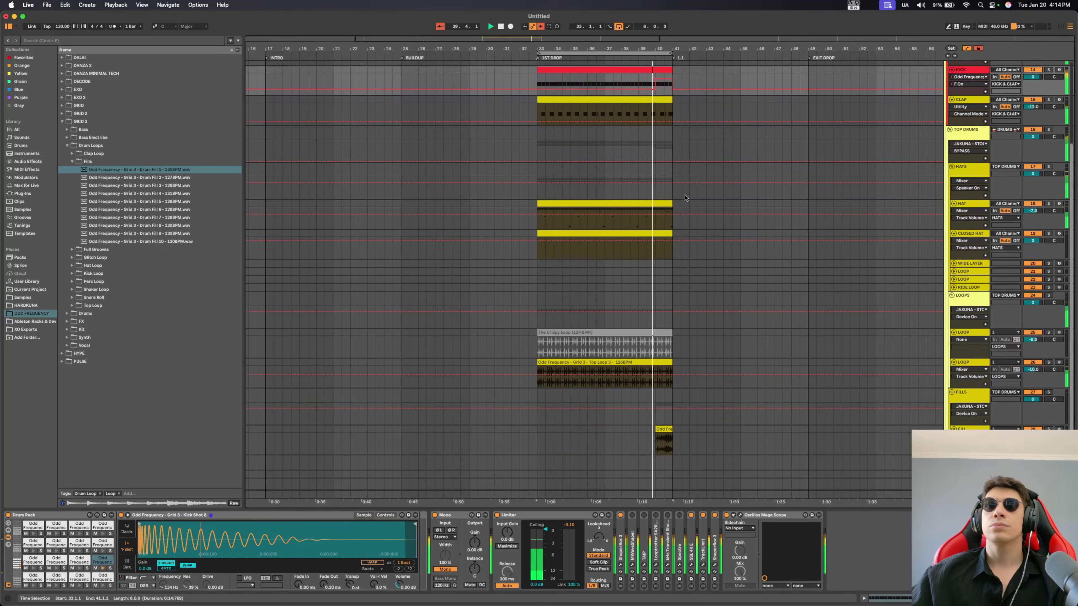
{"action": "scroll", "coordinate": [716, 248], "scroll_direction": "up", "scroll_amount": 3}
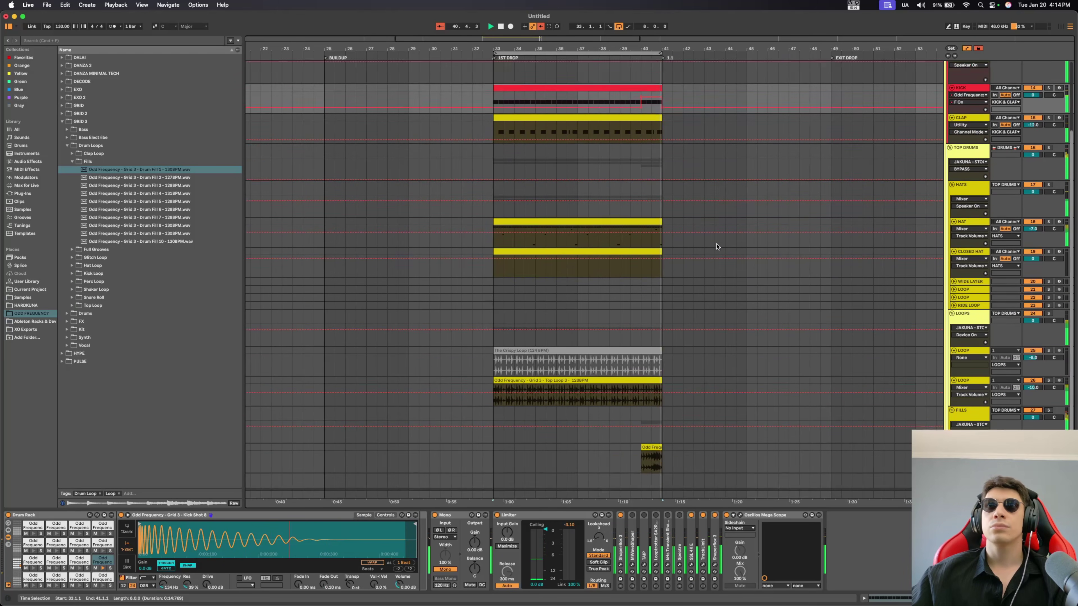
{"action": "scroll", "coordinate": [686, 243], "scroll_direction": "down", "scroll_amount": 2}
{"action": "scroll", "coordinate": [686, 244], "scroll_direction": "up", "scroll_amount": 1}
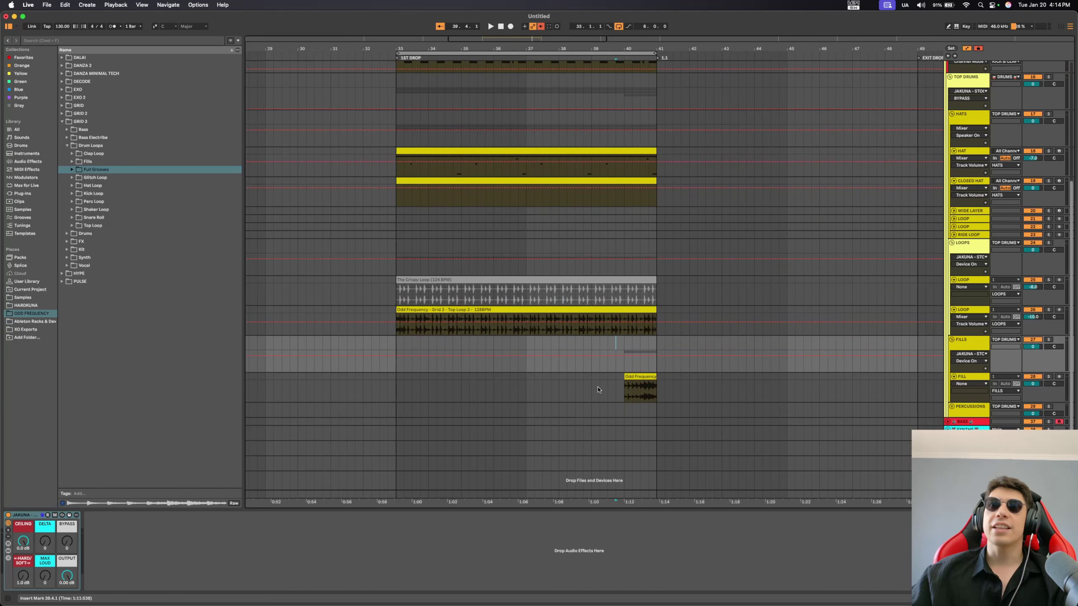
Step: Set the FILL track's volume to -4.0 dB and play back the first drop
{"action": "left_click", "coordinate": [603, 388]}
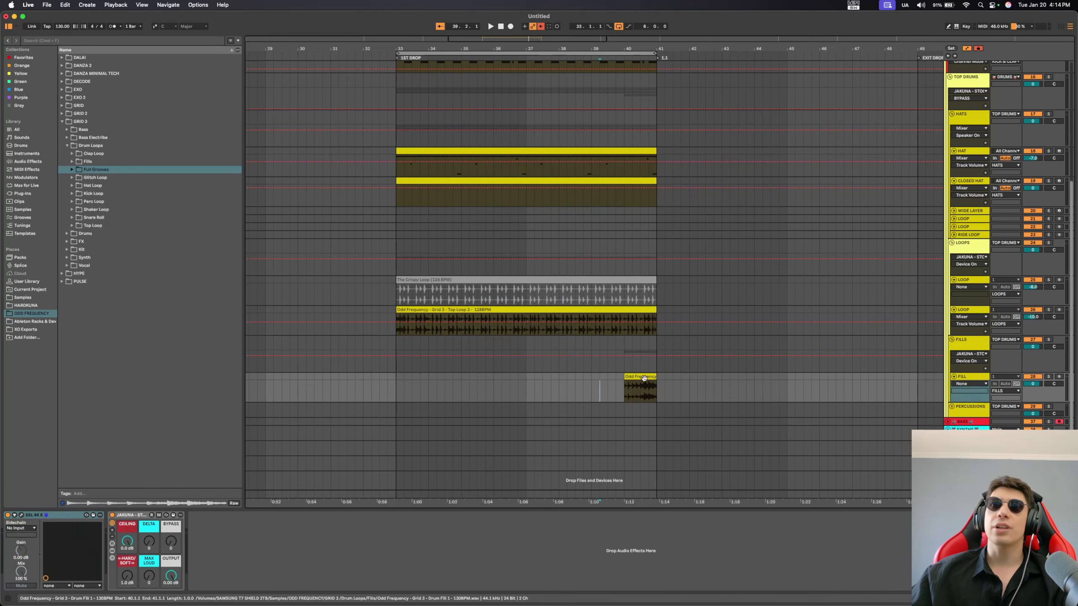
{"action": "scroll", "coordinate": [627, 384], "scroll_direction": "up", "scroll_amount": 5}
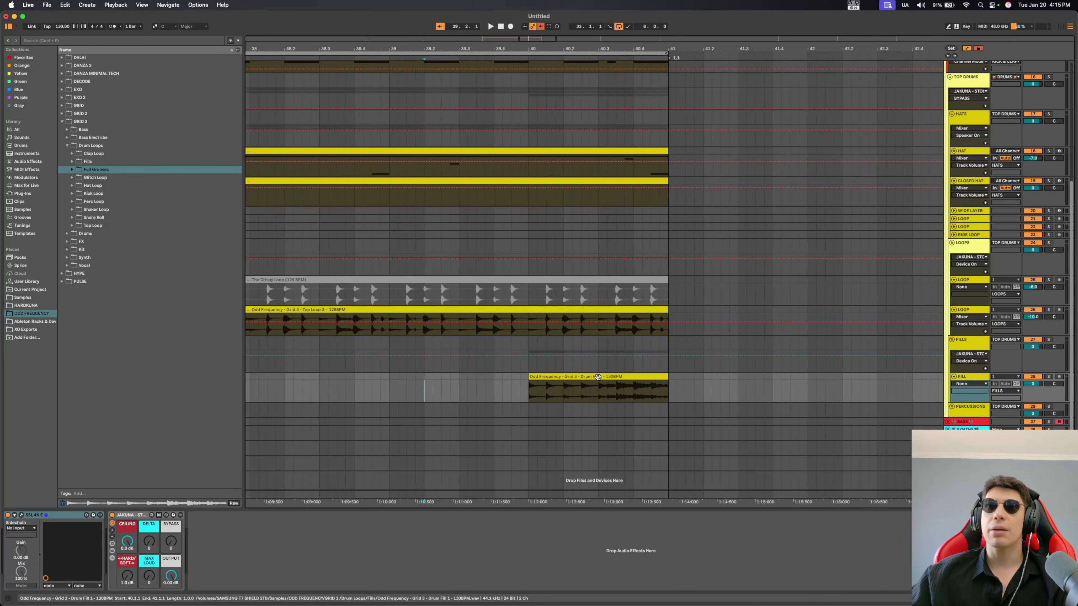
{"action": "scroll", "coordinate": [602, 382], "scroll_direction": "down", "scroll_amount": 5}
{"action": "scroll", "coordinate": [517, 378], "scroll_direction": "down", "scroll_amount": 2}
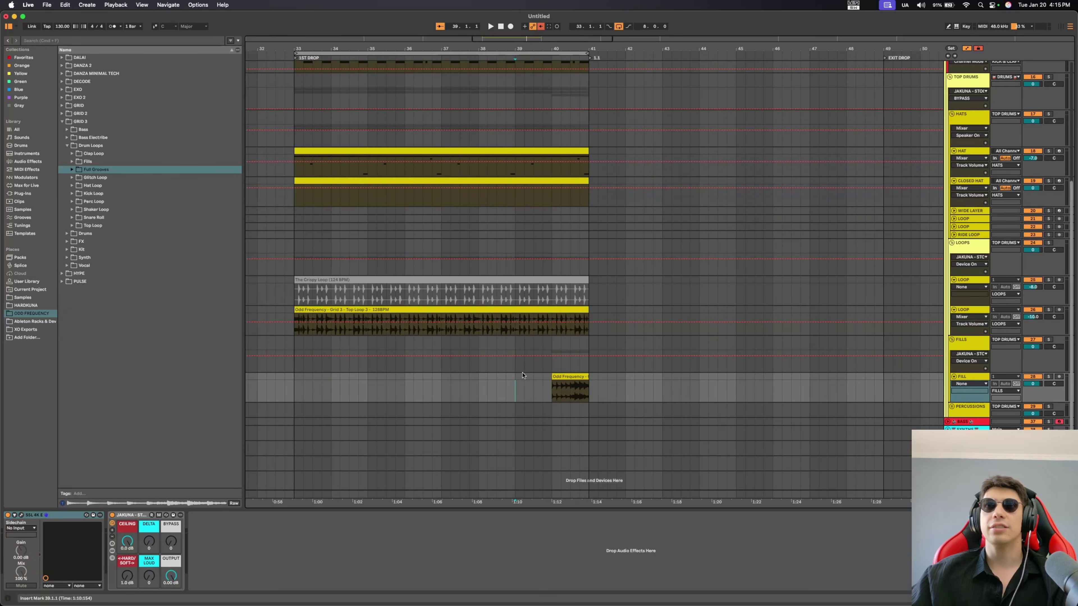
{"action": "key", "text": "space"}
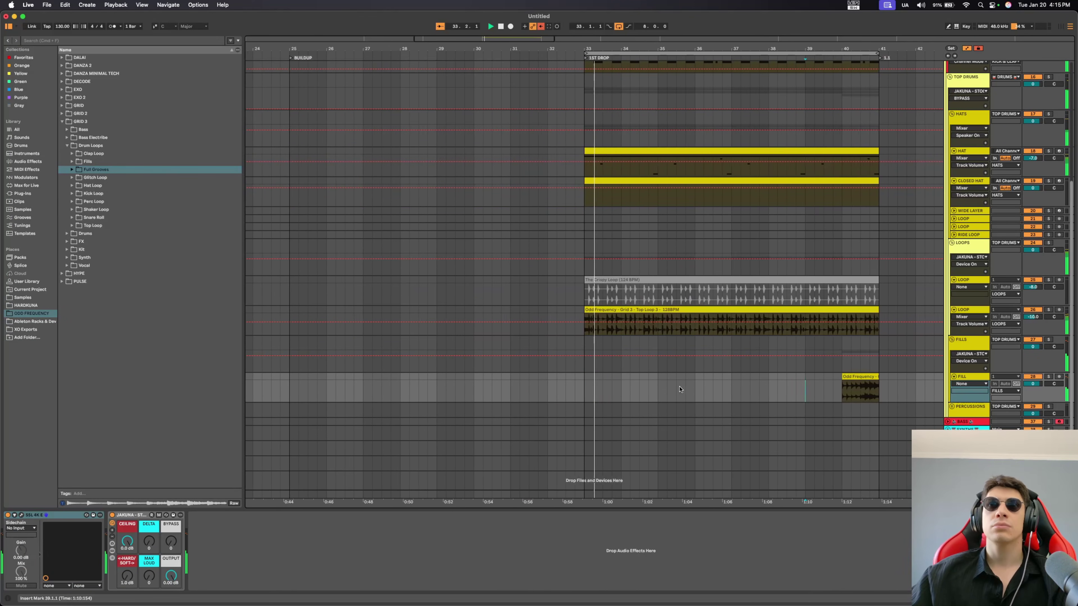
Step: Open the Glitch Loop folder and duplicate the second LOOP track below itself in the LOOPS group
{"action": "left_click", "coordinate": [73, 178]}
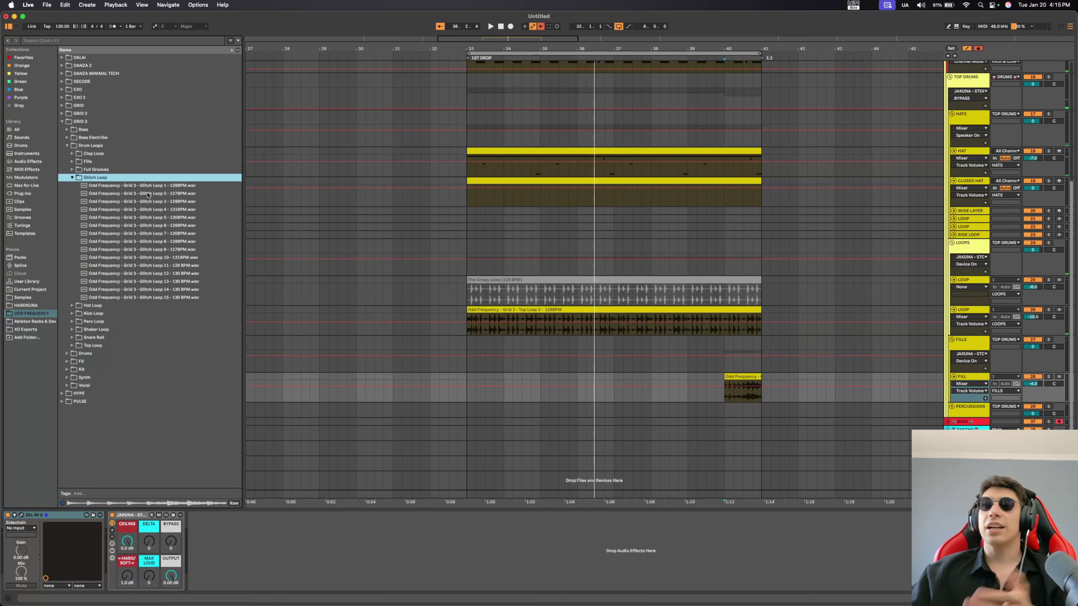
{"action": "left_click", "coordinate": [972, 314]}
{"action": "key", "text": "Up"}
{"action": "key", "text": "Down"}
{"action": "key", "text": "super+d"}
Step: Audition the glitch loops, place Glitch Loop 11 on the duplicated LOOP track across the first drop, and set that track's volume to -14.0 dB
{"action": "left_click", "coordinate": [115, 186]}
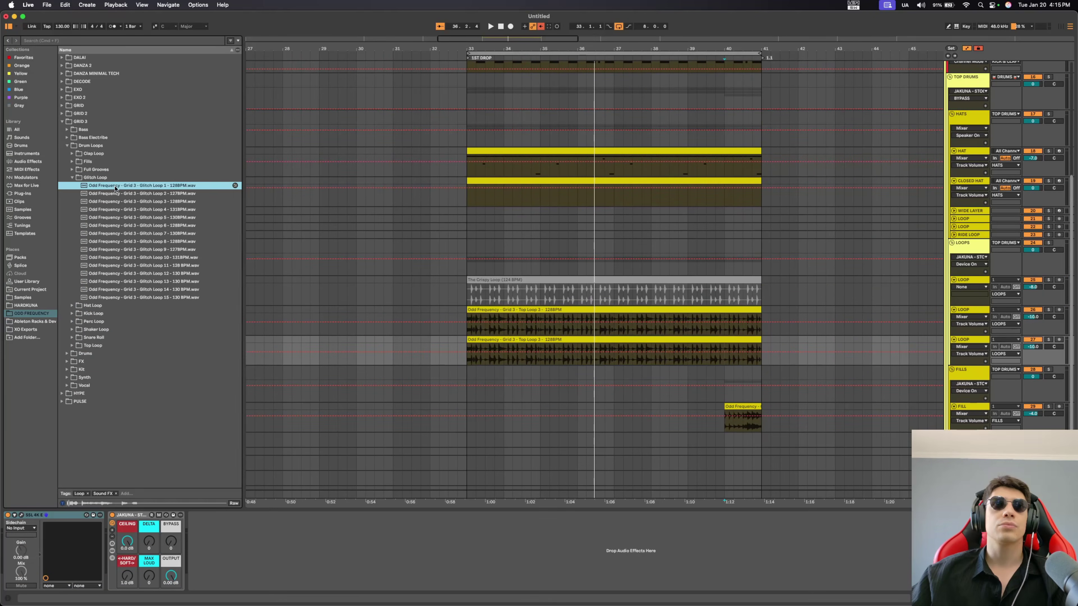
{"action": "left_click", "coordinate": [134, 298]}
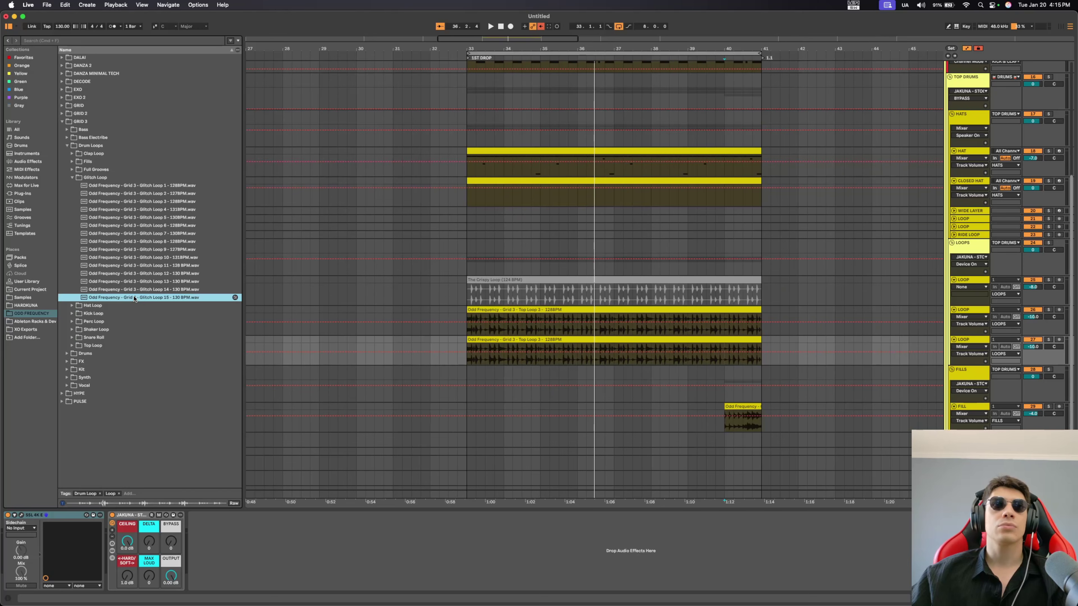
{"action": "key", "text": "Up"}
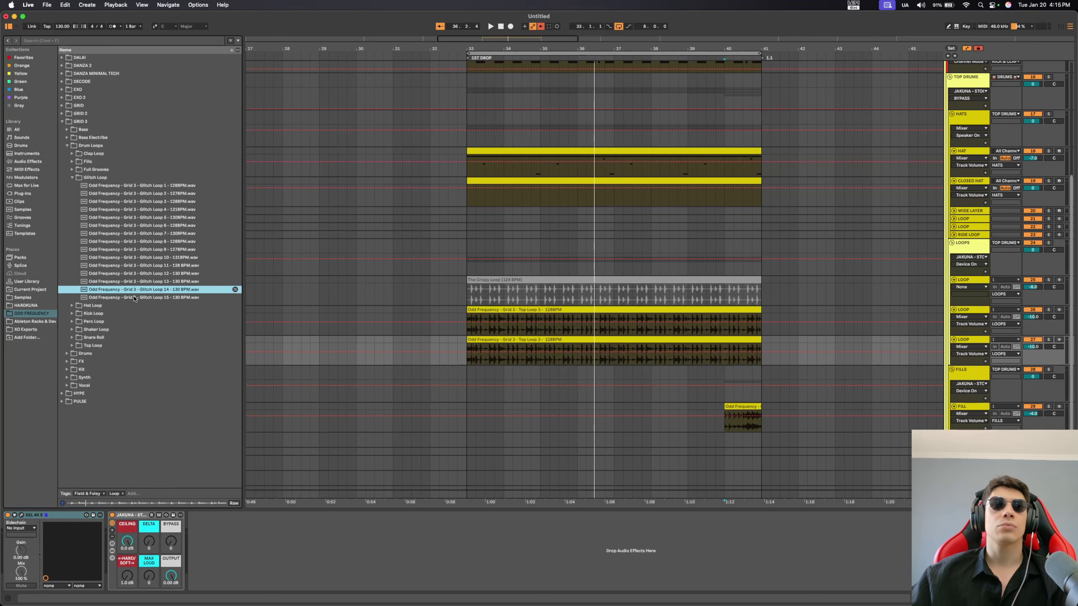
{"action": "key", "text": "Up"}
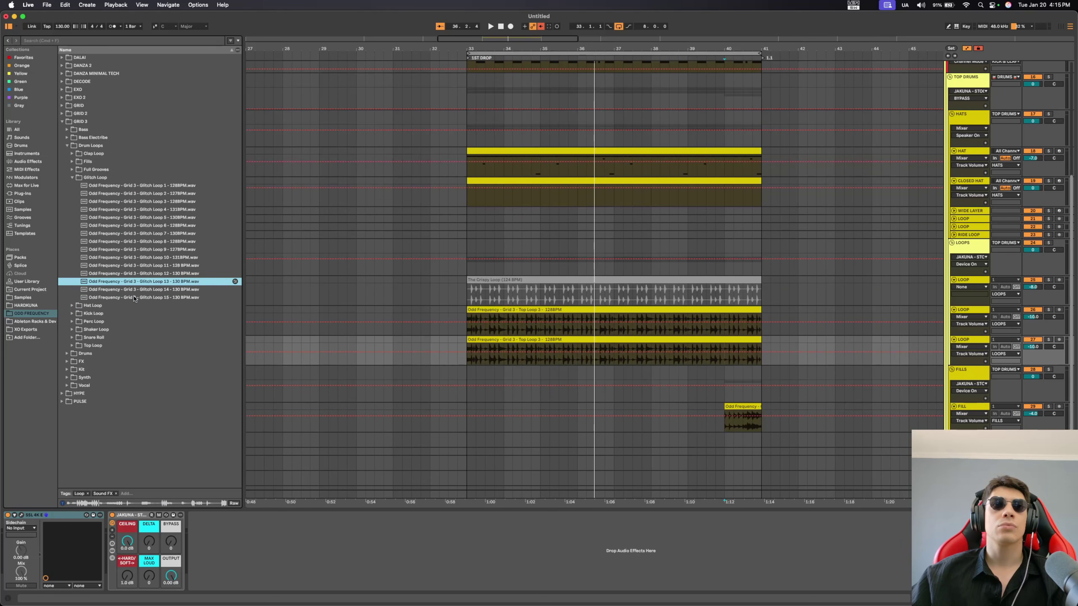
{"action": "key", "text": "Up"}
{"action": "key", "text": "Up"}
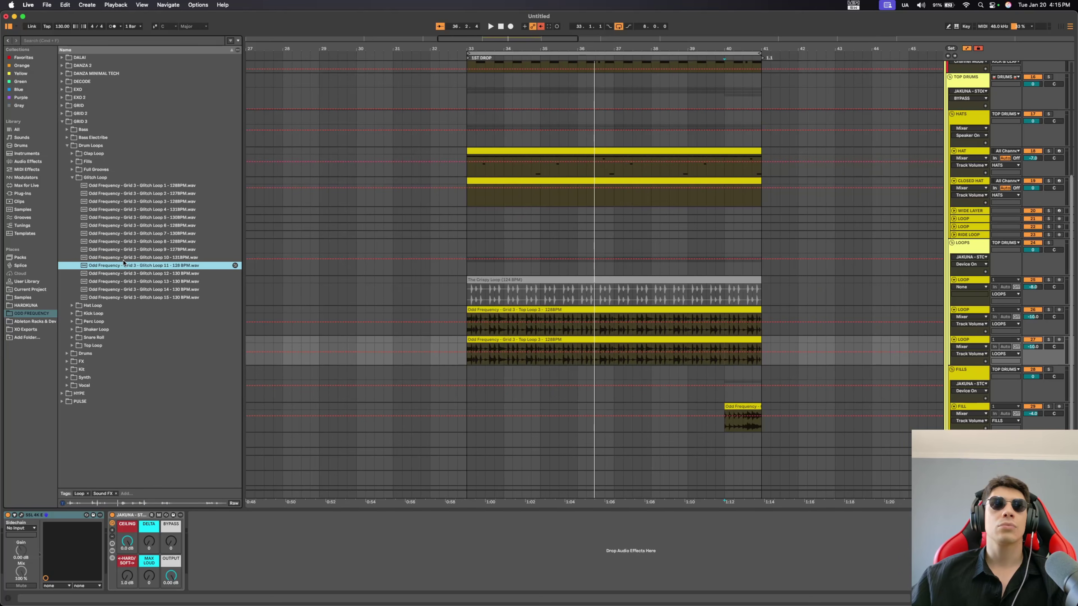
{"action": "left_click_drag", "start_coordinate": [122, 266], "coordinate": [526, 350]}
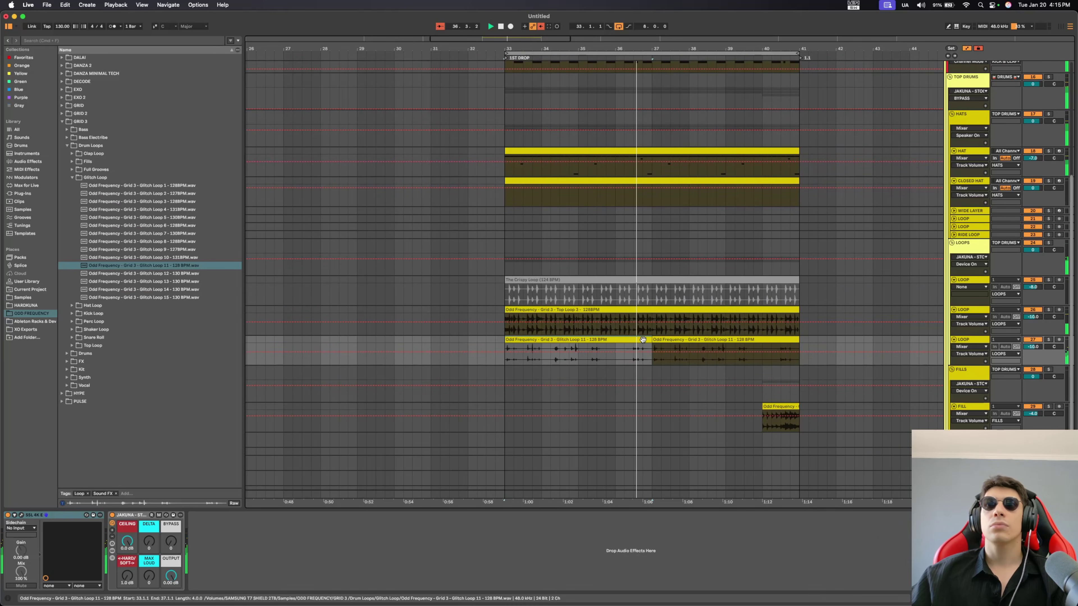
Step: Audition samples in the Perc Loop folder, place Perc Loop 16 on the PERC LOOP track across the first drop, and play it back
{"action": "left_click", "coordinate": [73, 177]}
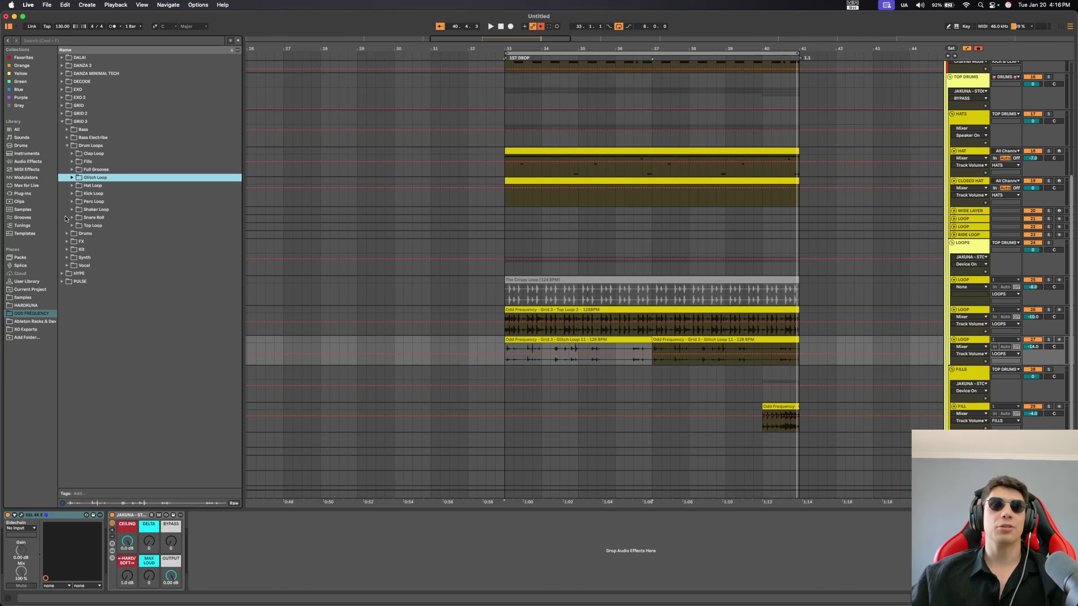
{"action": "left_click", "coordinate": [72, 201]}
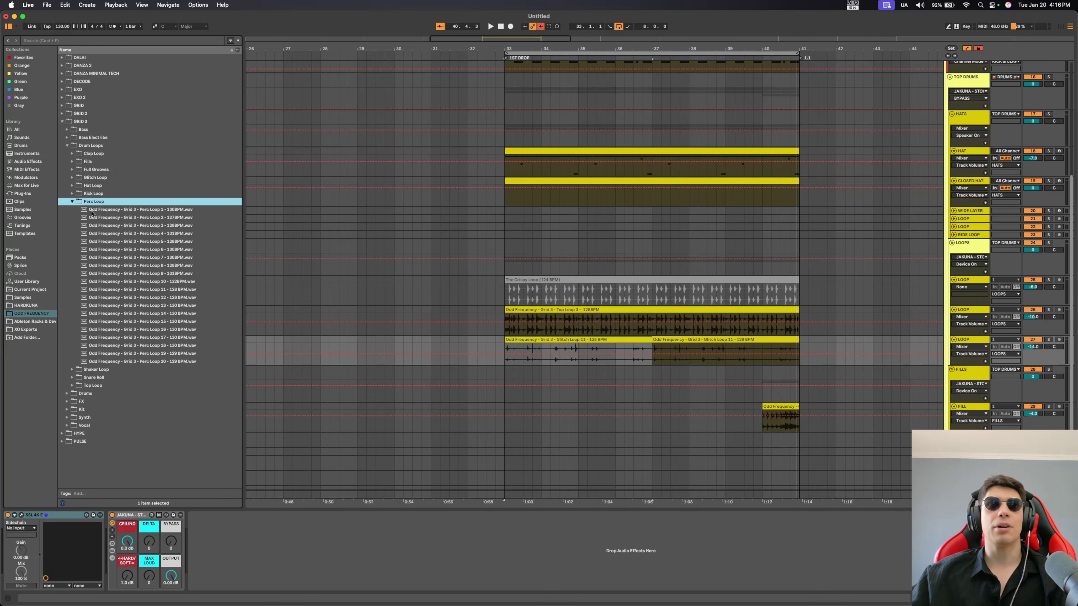
{"action": "left_click", "coordinate": [156, 361]}
{"action": "key", "text": "Up"}
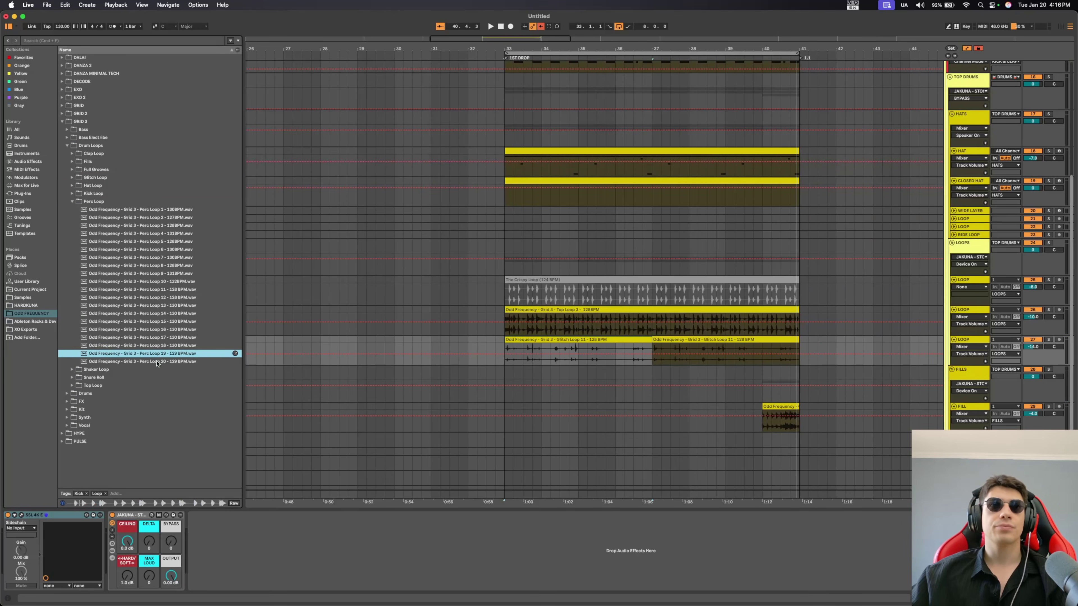
{"action": "key", "text": "Up"}
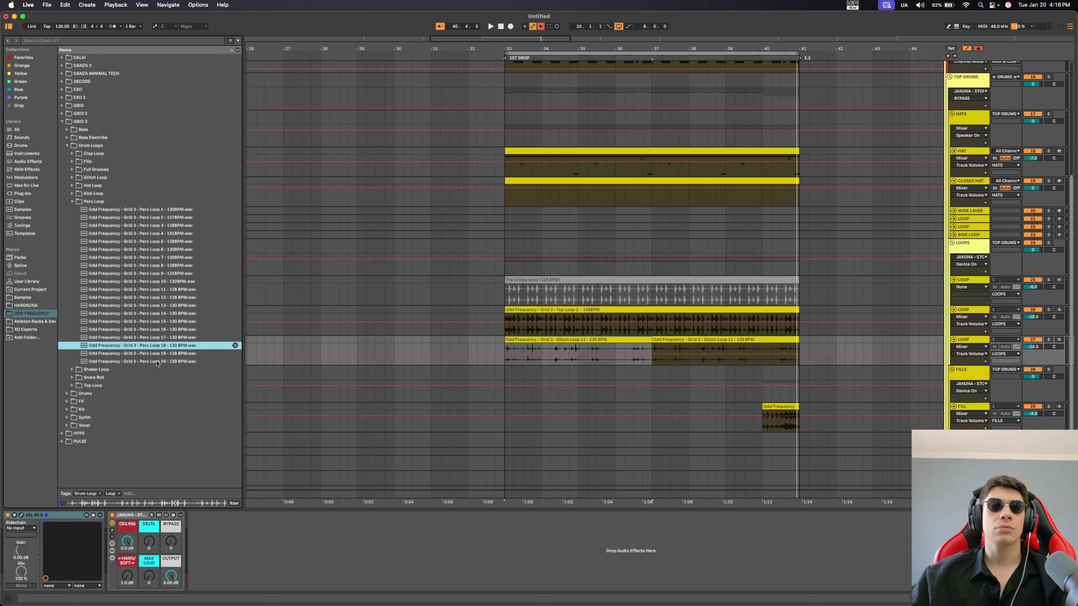
{"action": "key", "text": "Up"}
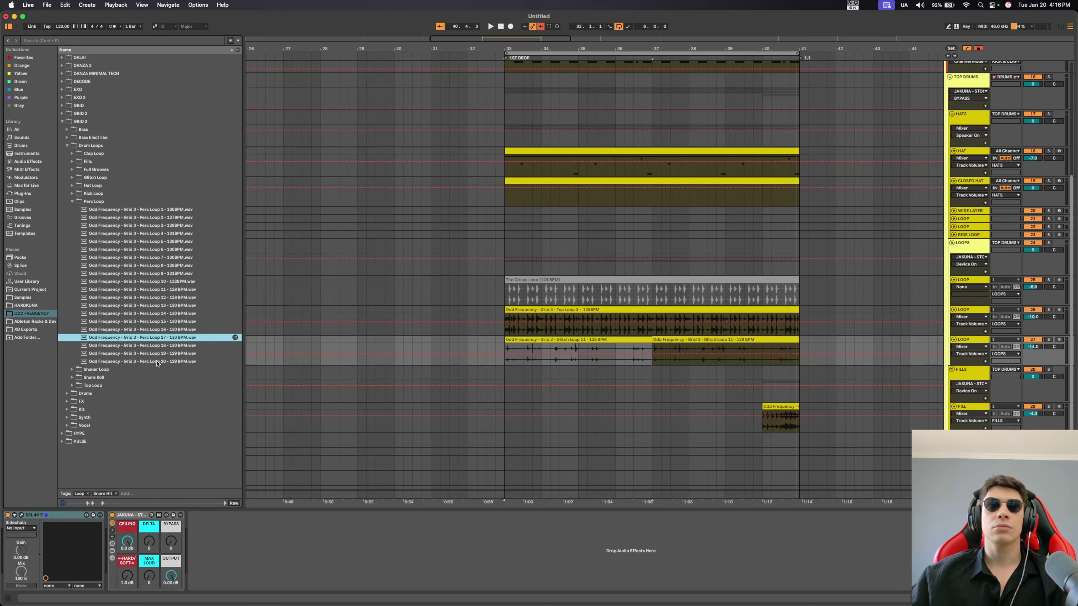
{"action": "key", "text": "Up"}
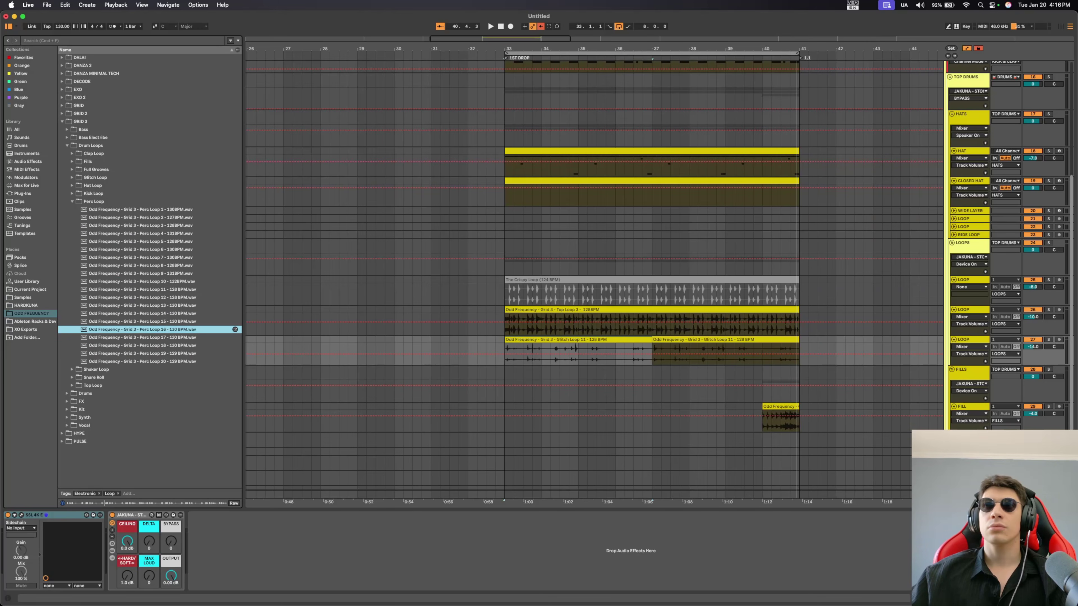
{"action": "key", "text": "Return"}
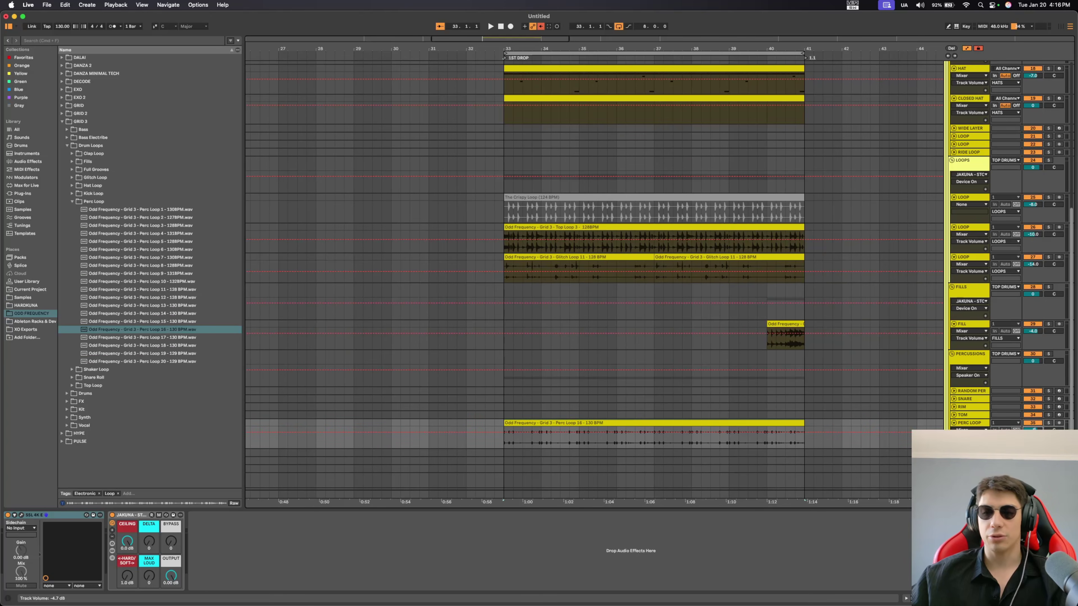
{"action": "key", "text": "space"}
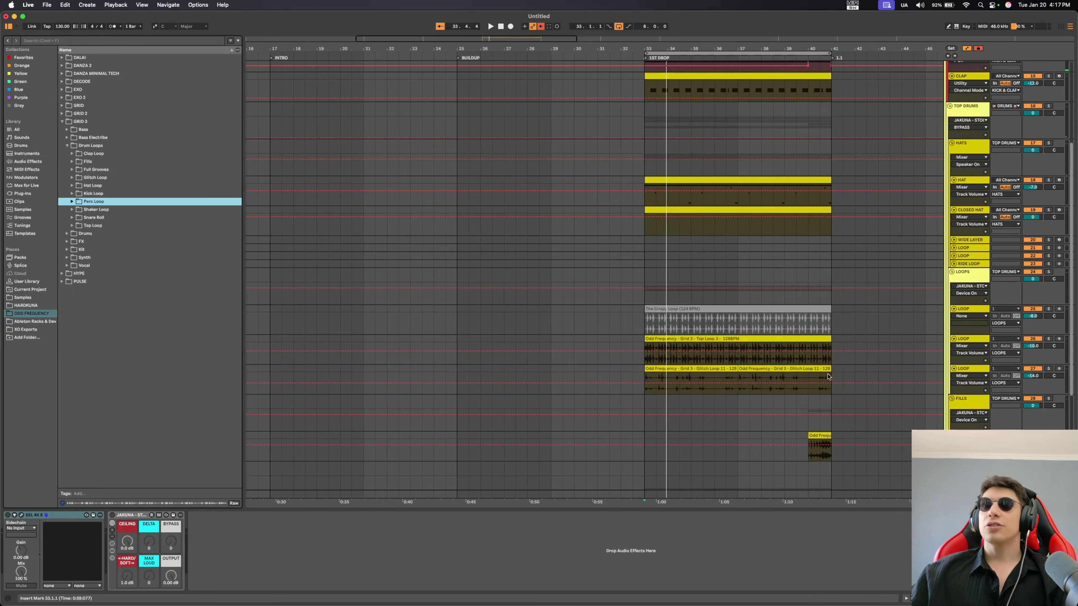
{"action": "scroll", "coordinate": [854, 373], "scroll_direction": "down", "scroll_amount": 4}
{"action": "scroll", "coordinate": [868, 378], "scroll_direction": "up", "scroll_amount": 8}
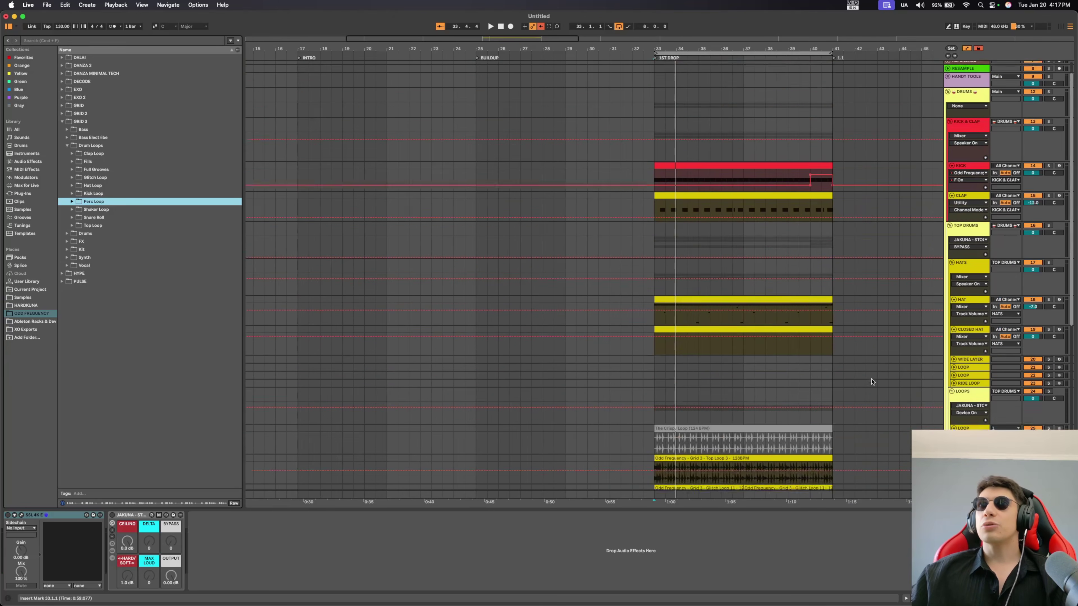
{"action": "scroll", "coordinate": [871, 384], "scroll_direction": "up", "scroll_amount": 2}
{"action": "scroll", "coordinate": [844, 377], "scroll_direction": "down", "scroll_amount": 5}
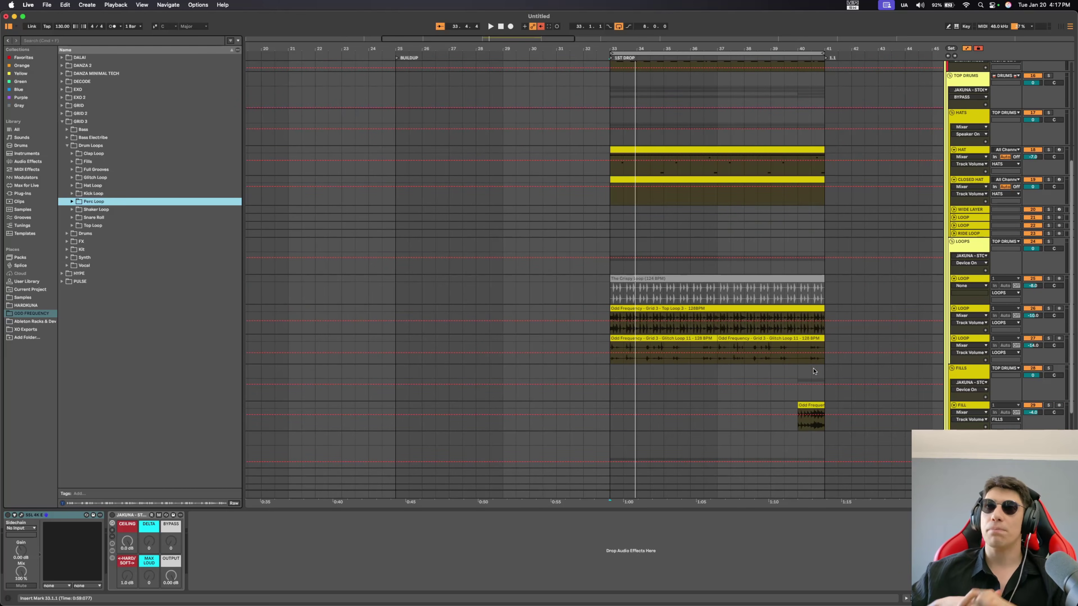
Step: Load the BA - Bugatti preset in Serum 2 on the BASS track and adjust its OPEN UP macro
{"action": "key", "text": "Down"}
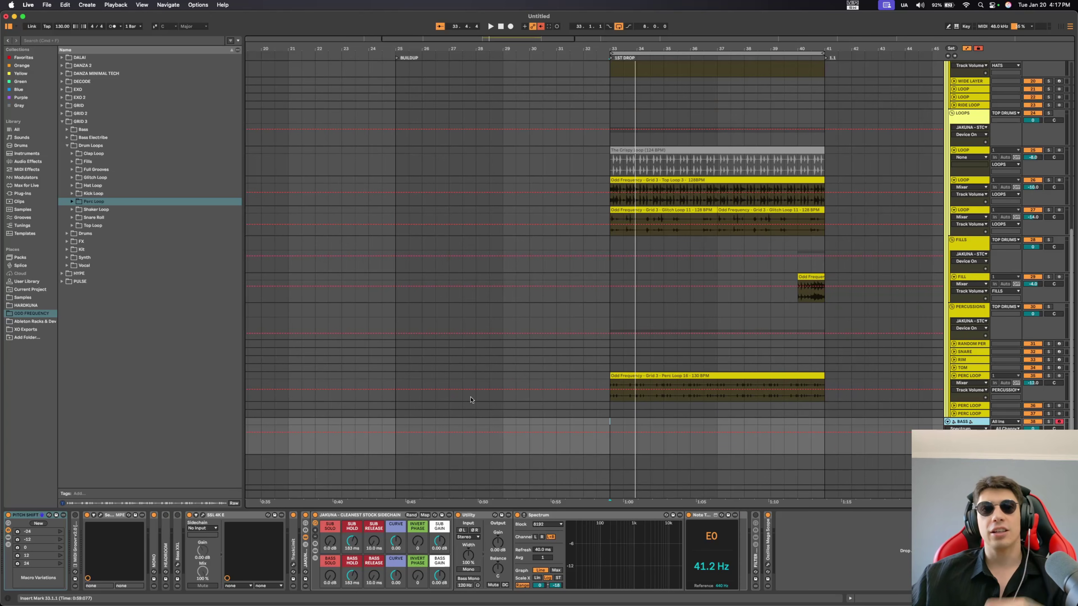
{"action": "key", "text": "super+alt+p"}
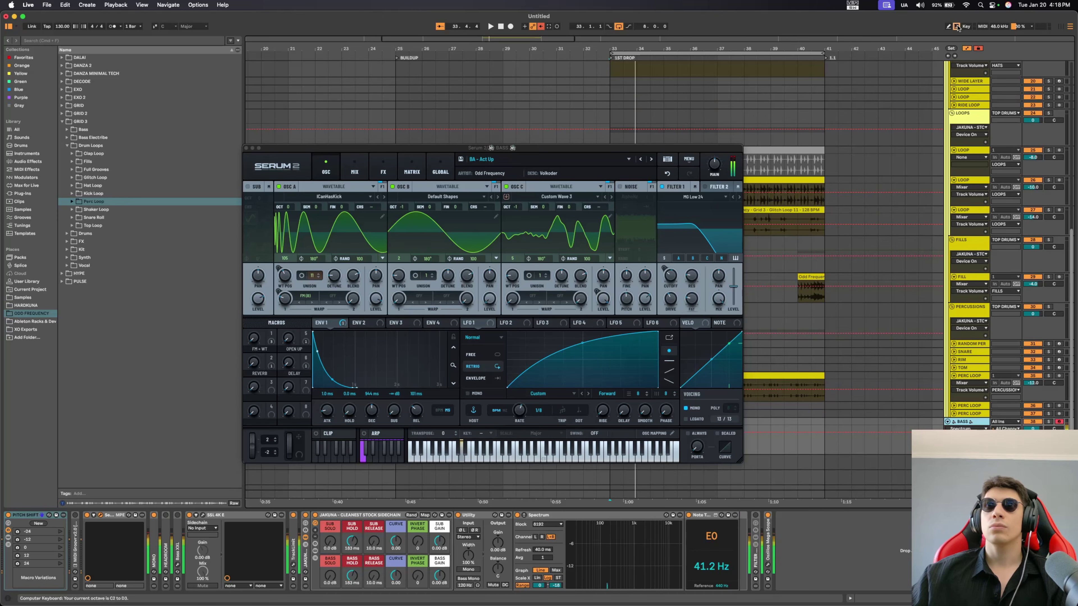
{"action": "left_click", "coordinate": [651, 159]}
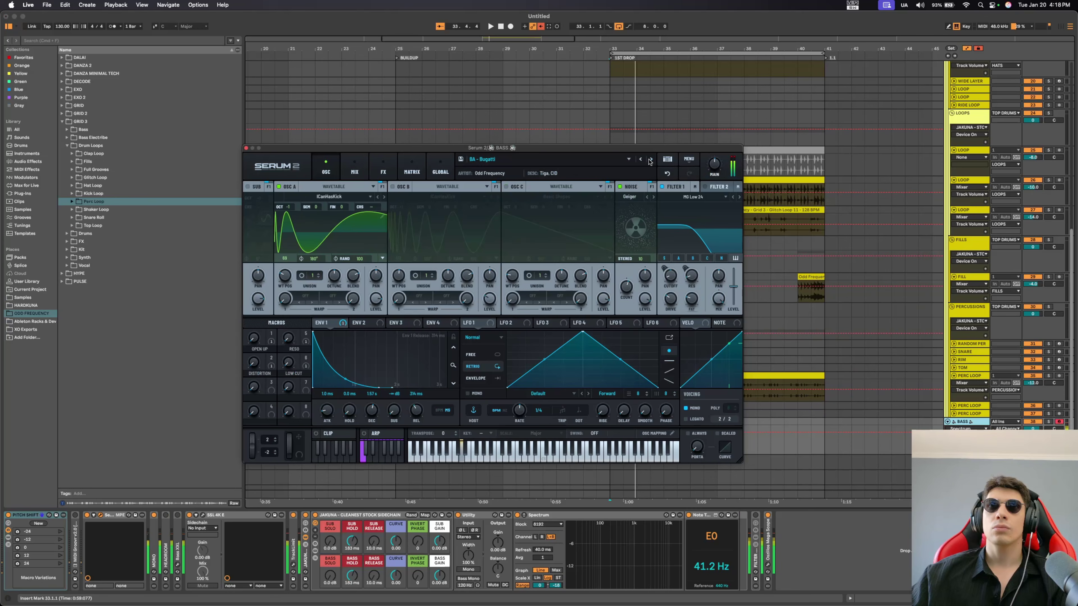
{"action": "left_click_drag", "start_coordinate": [259, 340], "coordinate": [260, 327]}
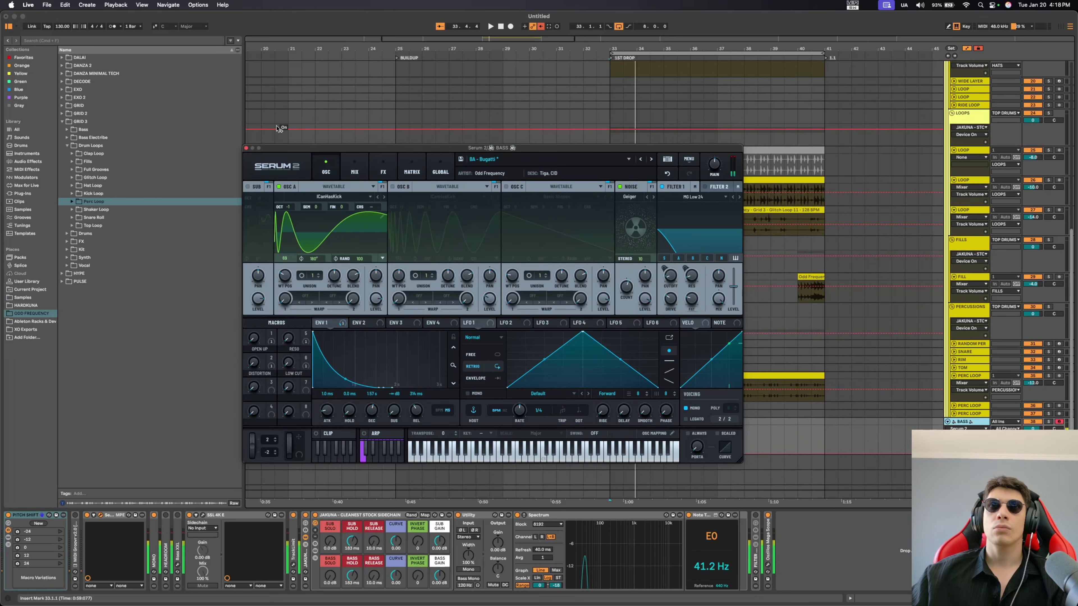
{"action": "left_click", "coordinate": [245, 148]}
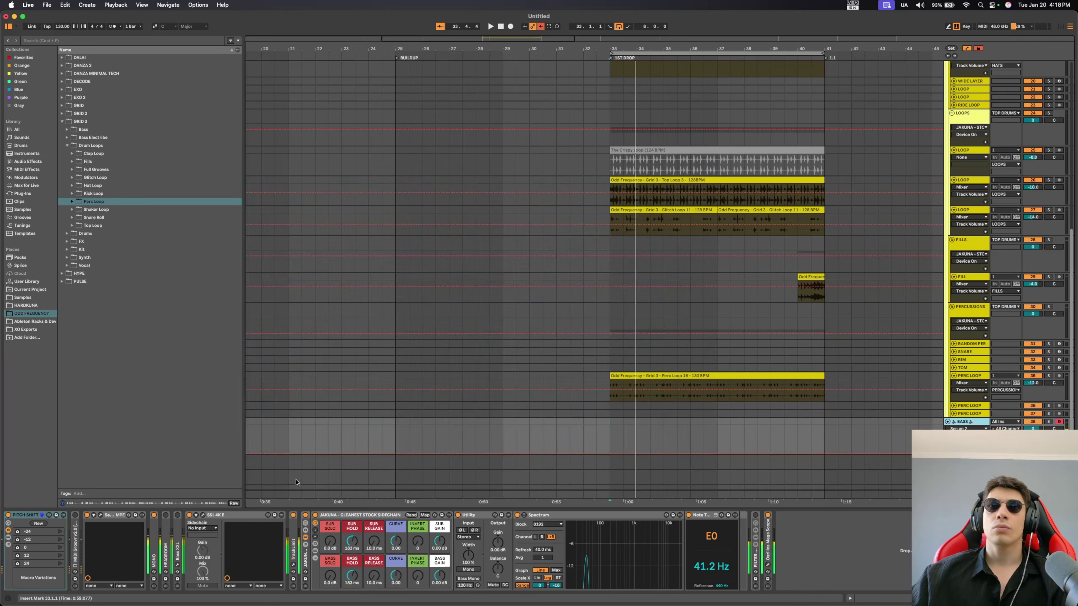
{"action": "left_click", "coordinate": [100, 514]}
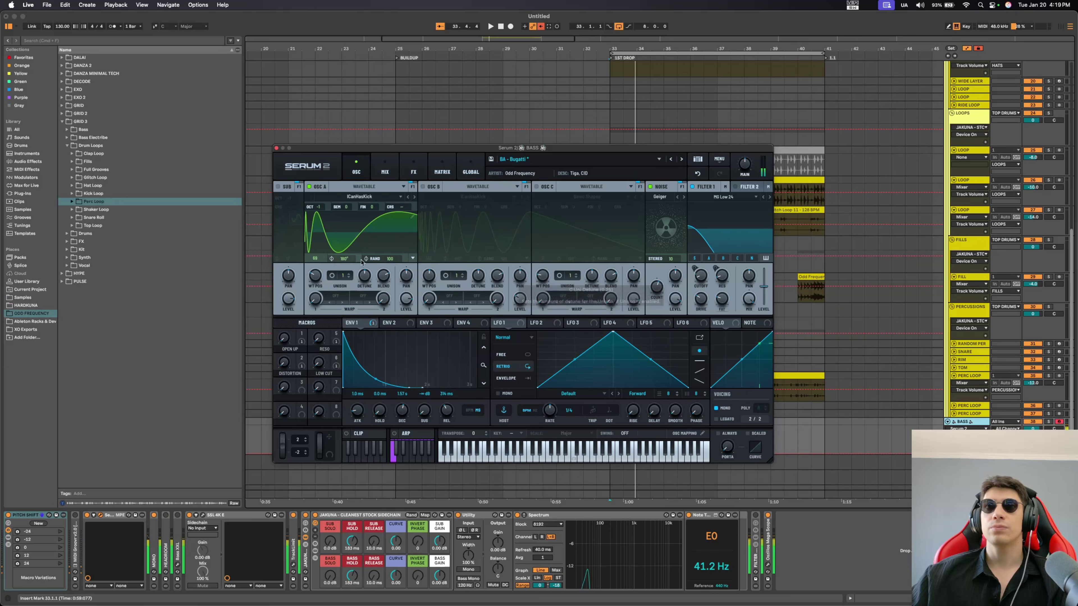
{"action": "key", "text": "super+alt+p"}
Step: Create a four-bar MIDI clip of repeated D#2 eighth notes on the BASS track from bar 33 and play it back
{"action": "left_click_drag", "start_coordinate": [611, 422], "coordinate": [624, 423]}
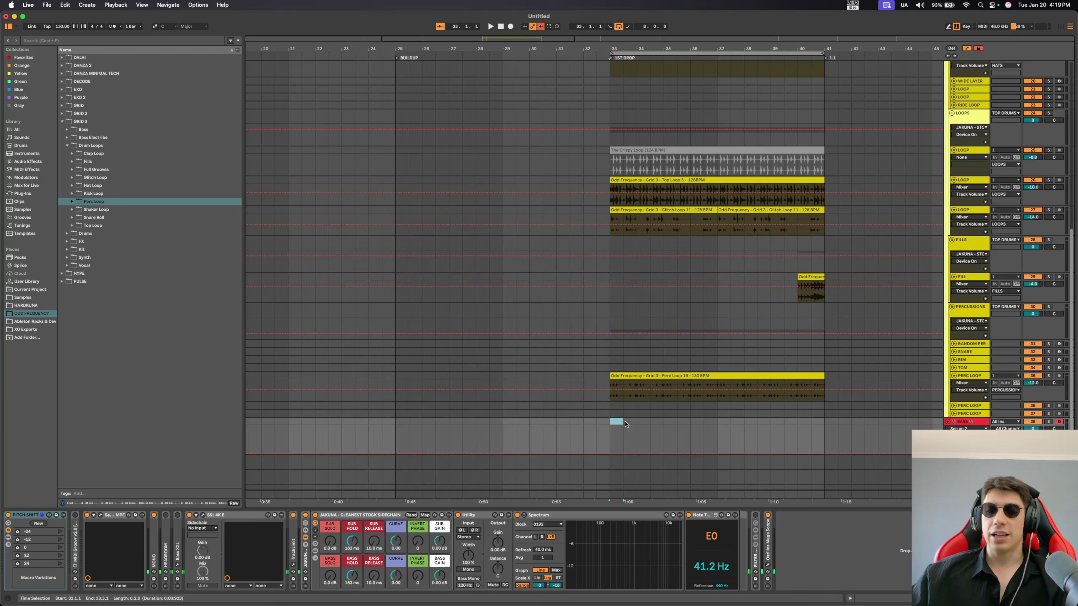
{"action": "key", "text": "super+shift+m"}
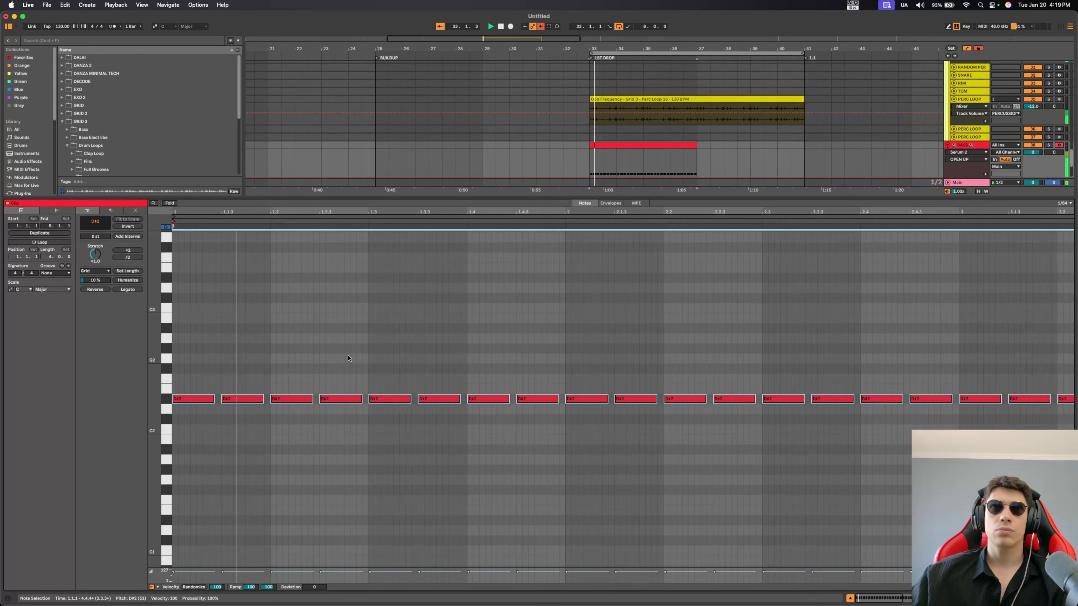
{"action": "key", "text": "shift+Tab"}
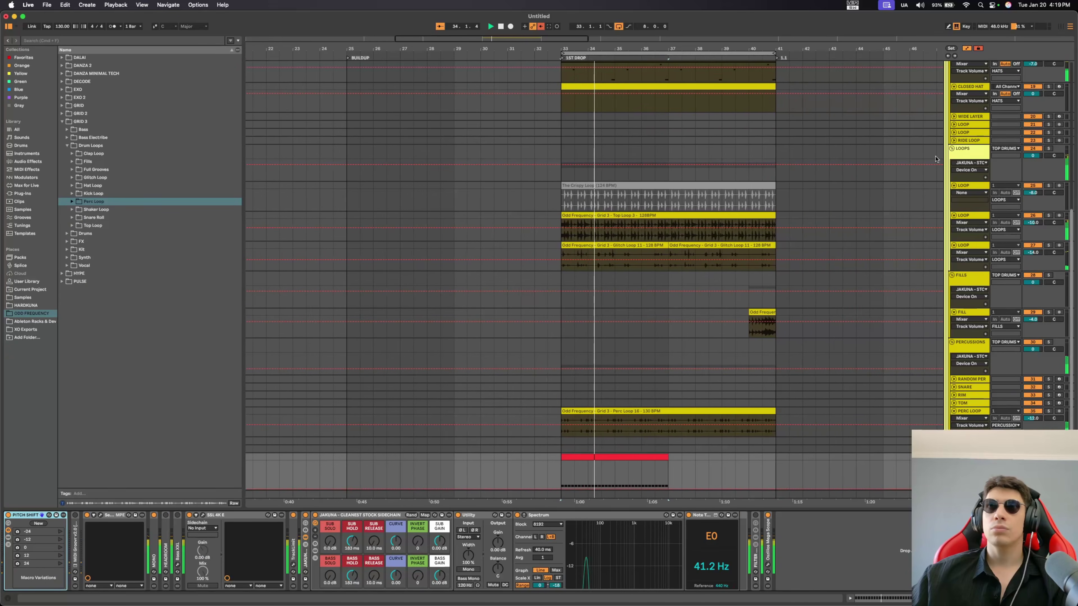
Step: Duplicate the four-bar bass clip so it spans the whole first drop, and play it back
{"action": "left_click", "coordinate": [630, 457]}
{"action": "key", "text": "super+d"}
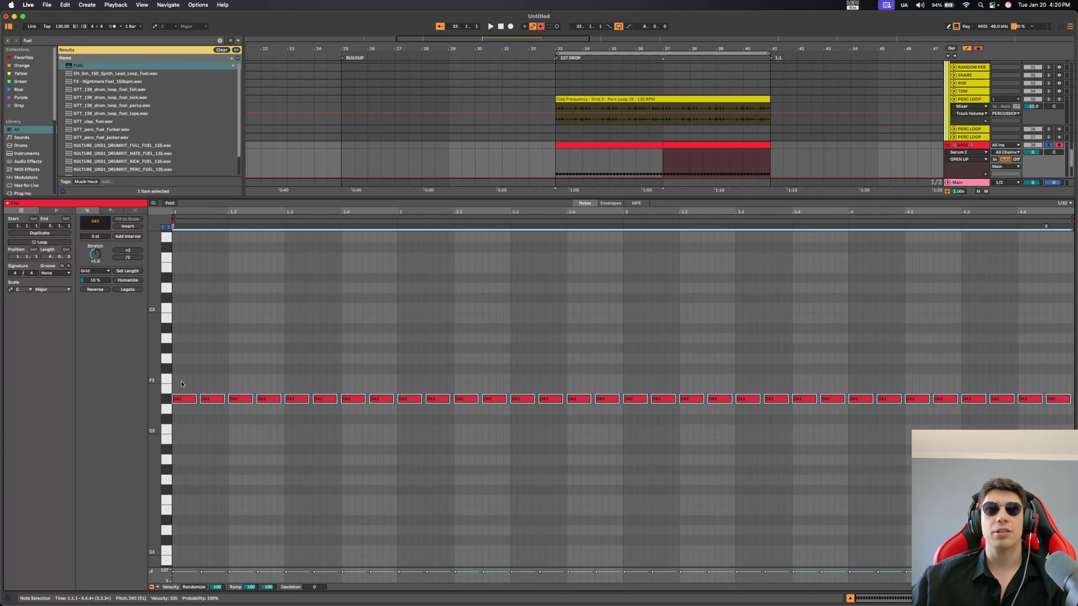
{"action": "key", "text": "space"}
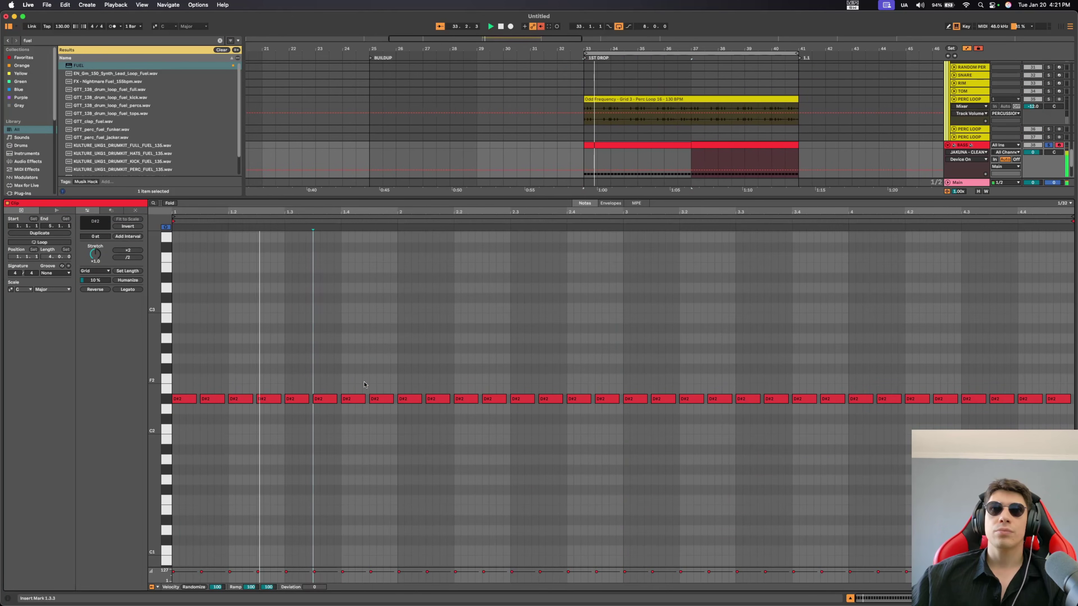
Step: Replace the D#2 note on the last eighth of the clip's first bar with short E3 and D#3 notes, and play it back
{"action": "double_click", "coordinate": [377, 399]}
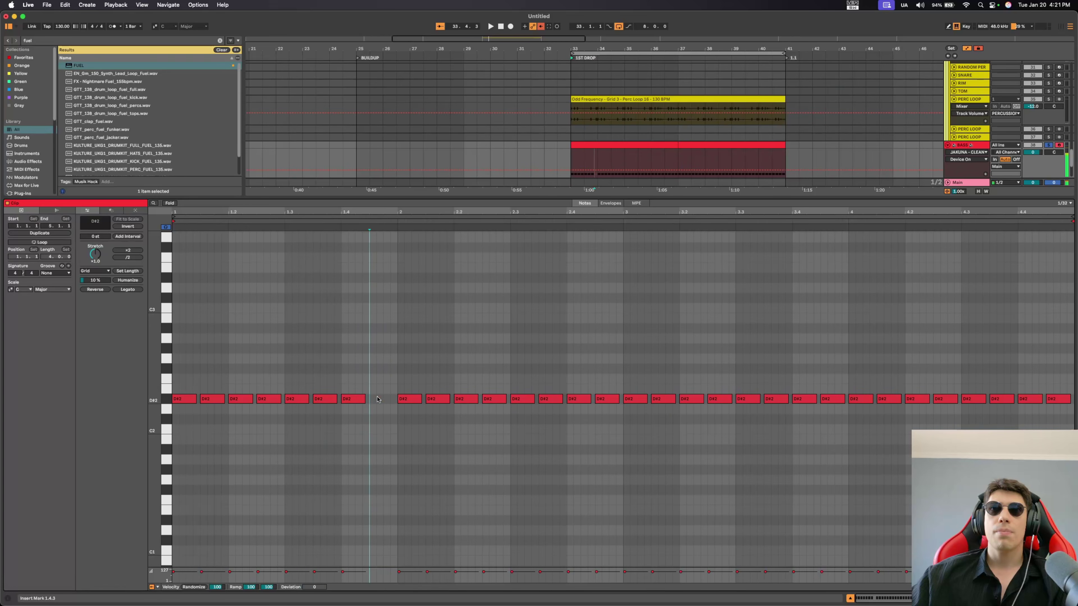
{"action": "double_click", "coordinate": [377, 399]}
{"action": "key", "text": "shift+Up"}
{"action": "key", "text": "Up"}
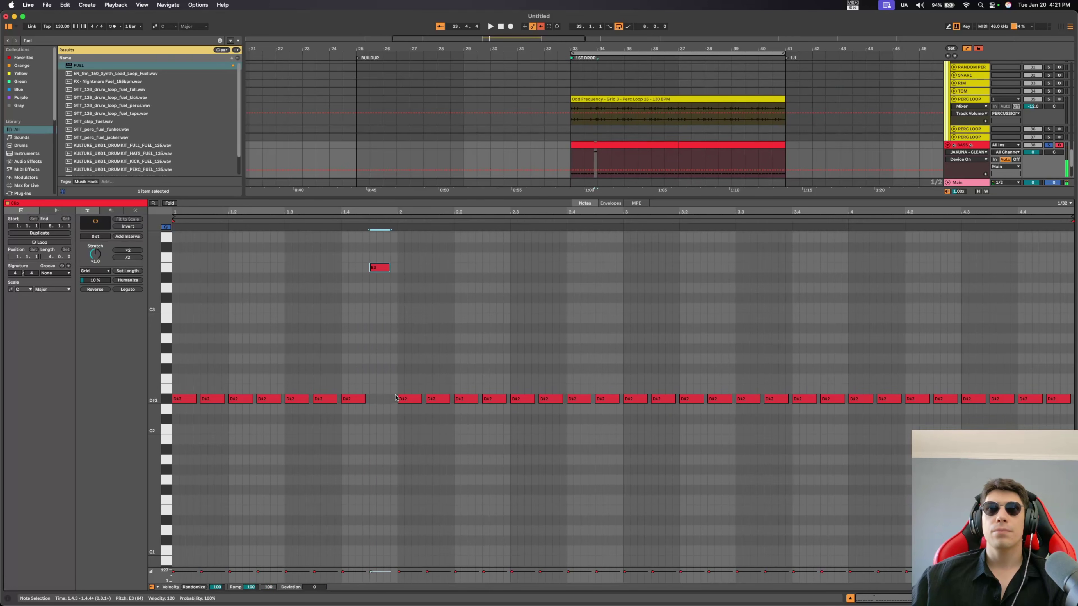
{"action": "left_click_drag", "start_coordinate": [388, 267], "coordinate": [382, 268]}
{"action": "key", "text": "super+d"}
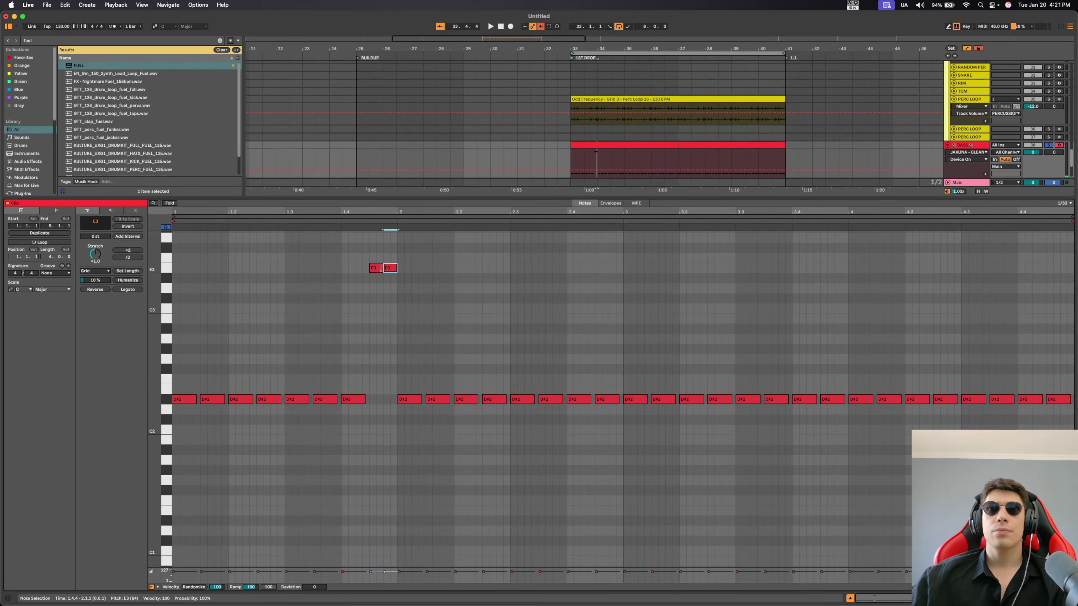
{"action": "key", "text": "space"}
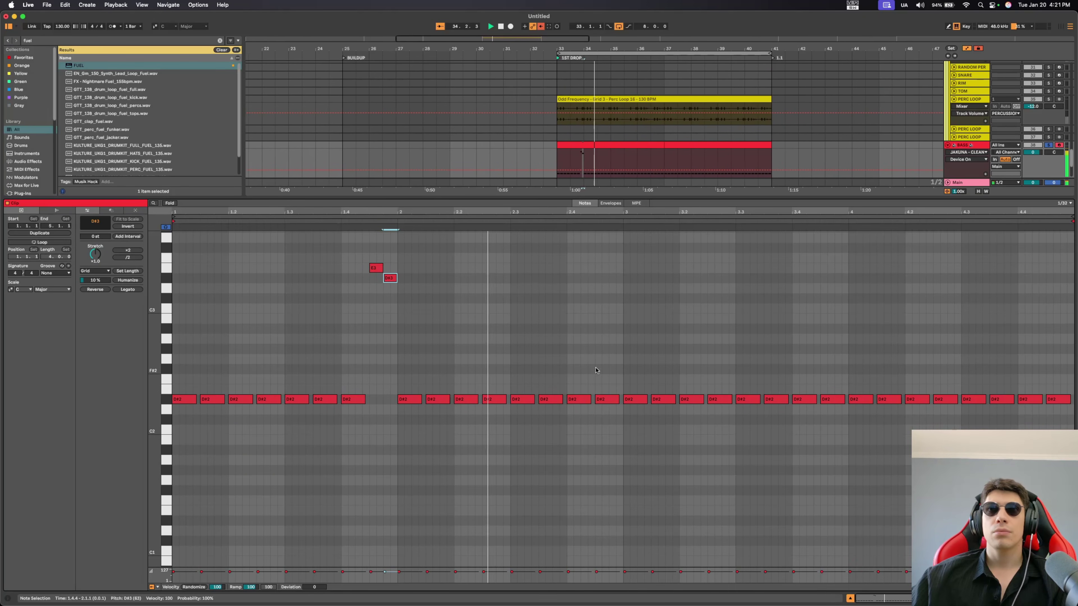
Step: Delete the D#2 notes in the last beat of the bass clip's second bar and all notes in its third and fourth bars
{"action": "double_click", "coordinate": [586, 402]}
{"action": "double_click", "coordinate": [605, 399]}
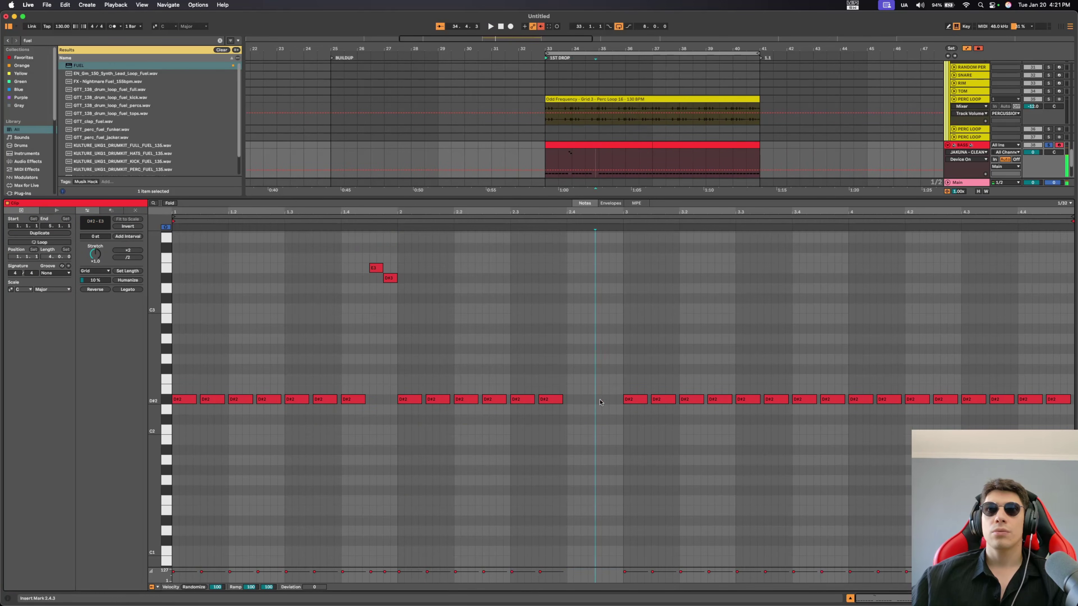
{"action": "key", "text": "space"}
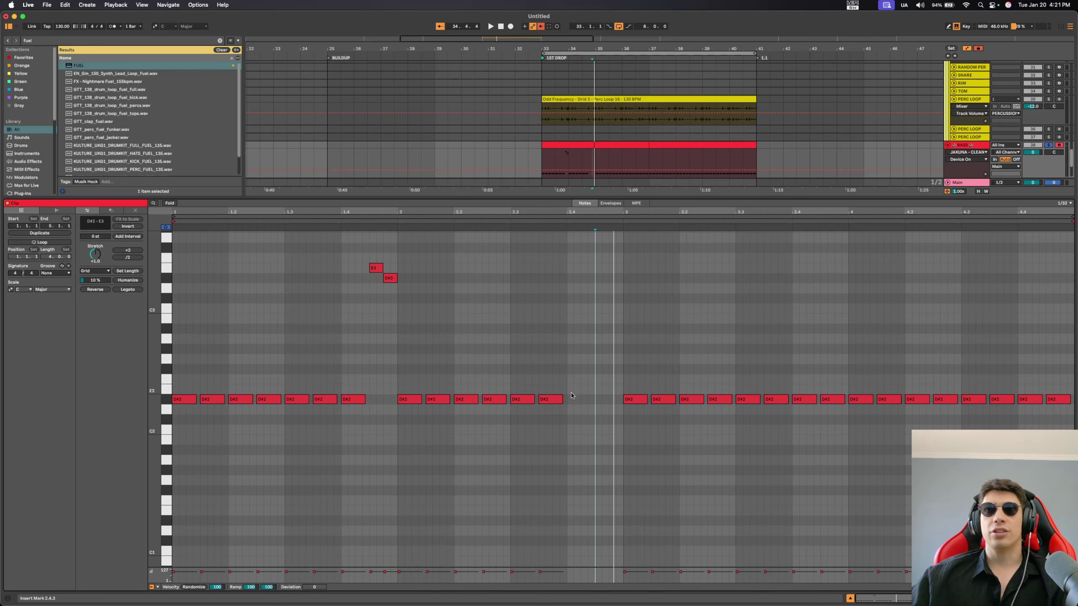
{"action": "left_click_drag", "start_coordinate": [612, 409], "coordinate": [1073, 229]}
{"action": "key", "text": "Delete"}
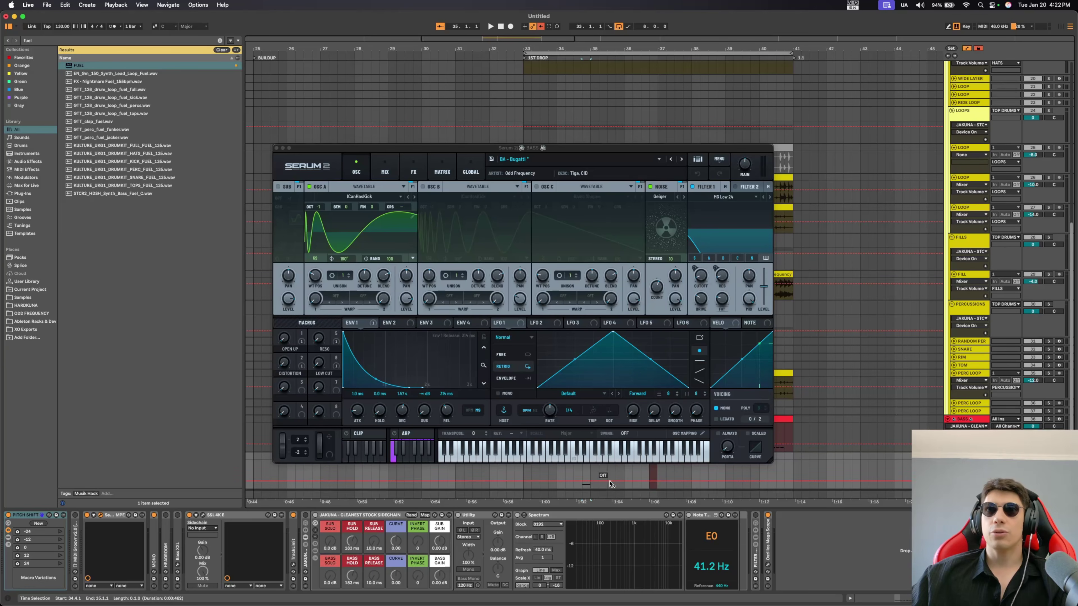
Step: Audition Odd Frequency bass presets in Serum 2 for the second BASS track during playback and load BA-FM Bass We Like It Raw
{"action": "left_click_drag", "start_coordinate": [601, 148], "coordinate": [618, 54]}
{"action": "key", "text": "super+alt+p"}
{"action": "key", "text": "space"}
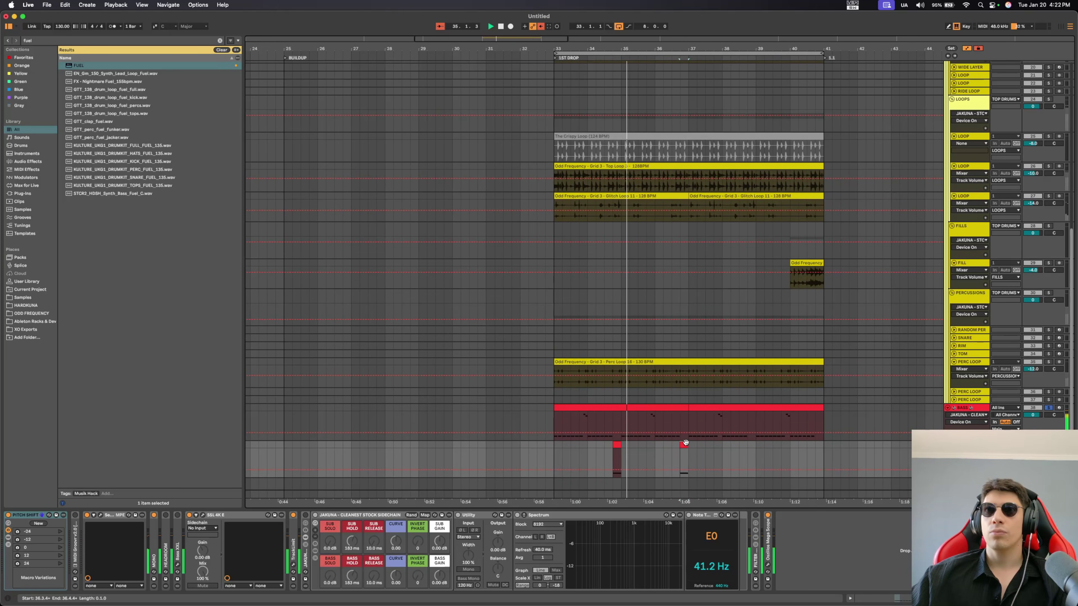
{"action": "key", "text": "super+alt+p"}
{"action": "mouse_move", "coordinate": [302, 256]}
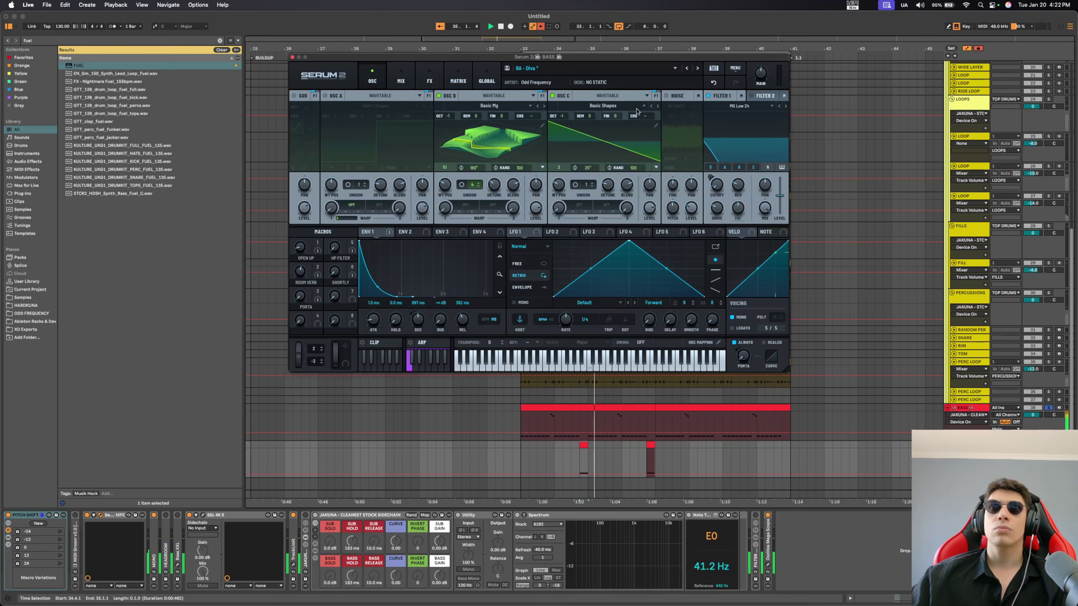
{"action": "left_click", "coordinate": [696, 69]}
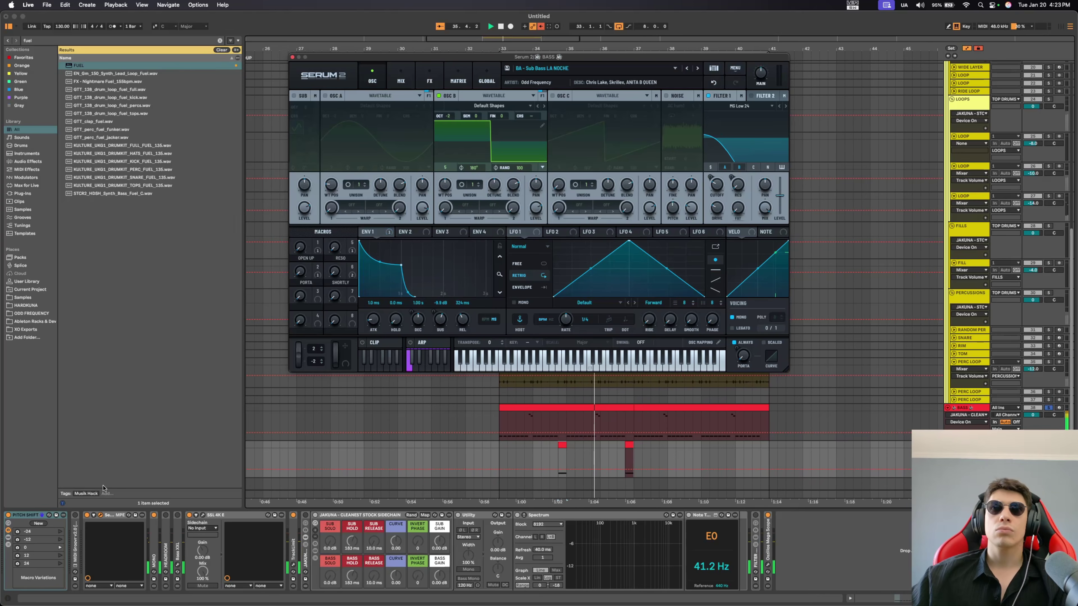
{"action": "left_click_drag", "start_coordinate": [309, 254], "coordinate": [313, 237]}
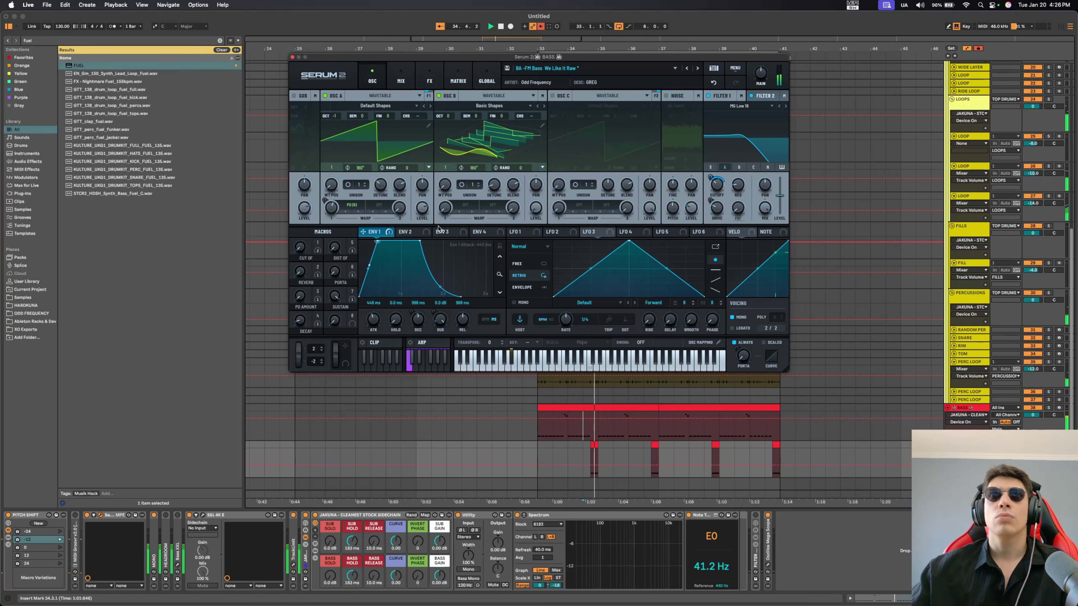
Step: Shape Serum 2's Env 1 with an attack of about 418 ms and a decay of 14 ms, and lower the Filter 1 cutoff
{"action": "key", "text": "space"}
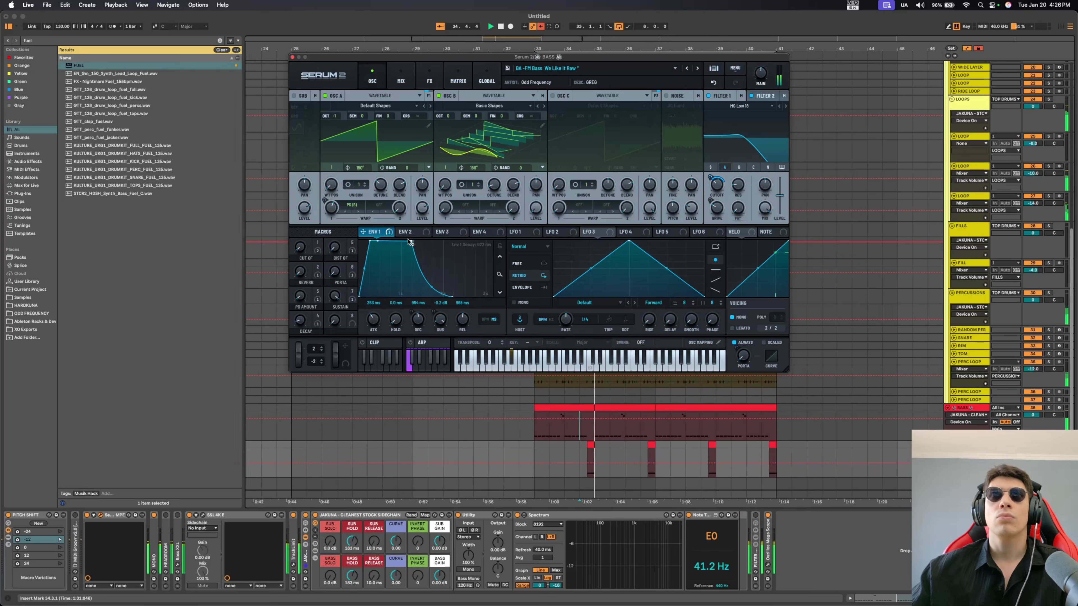
{"action": "left_click_drag", "start_coordinate": [409, 242], "coordinate": [370, 237]}
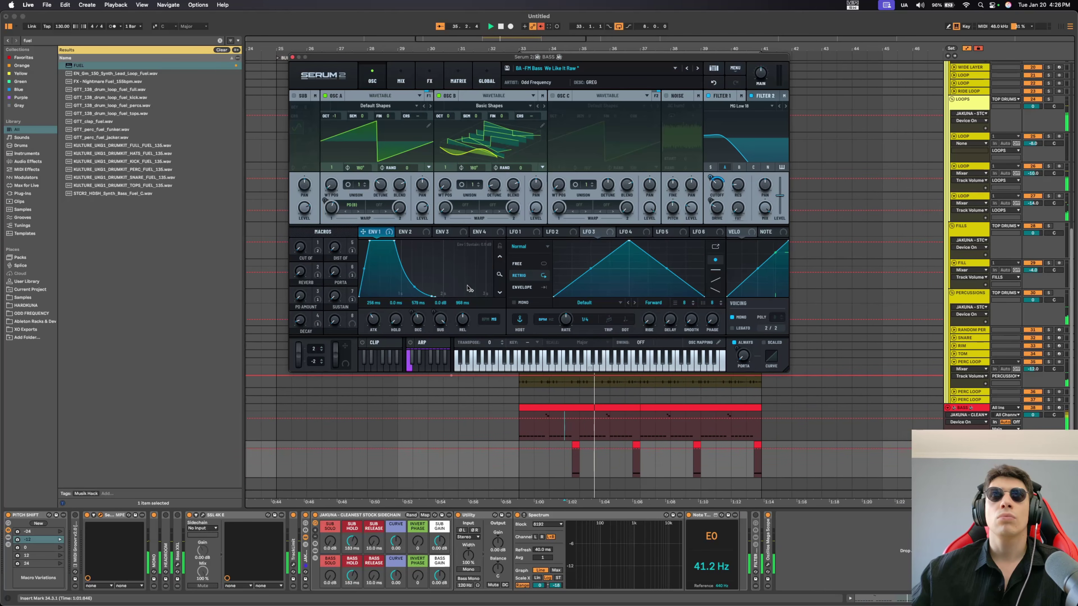
{"action": "left_click_drag", "start_coordinate": [379, 241], "coordinate": [377, 240]}
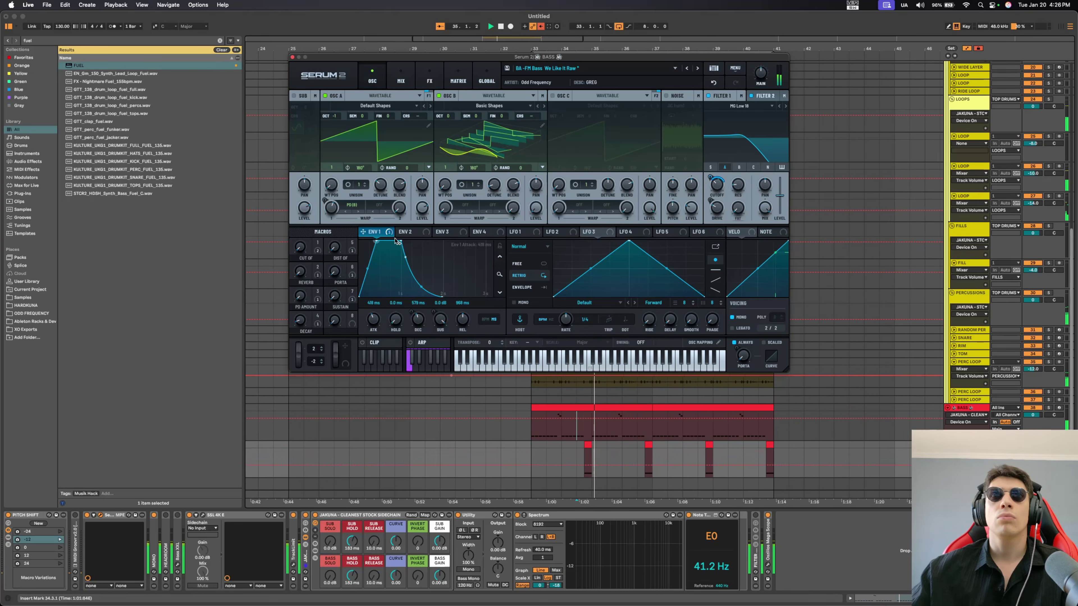
{"action": "mouse_move", "coordinate": [714, 196]}
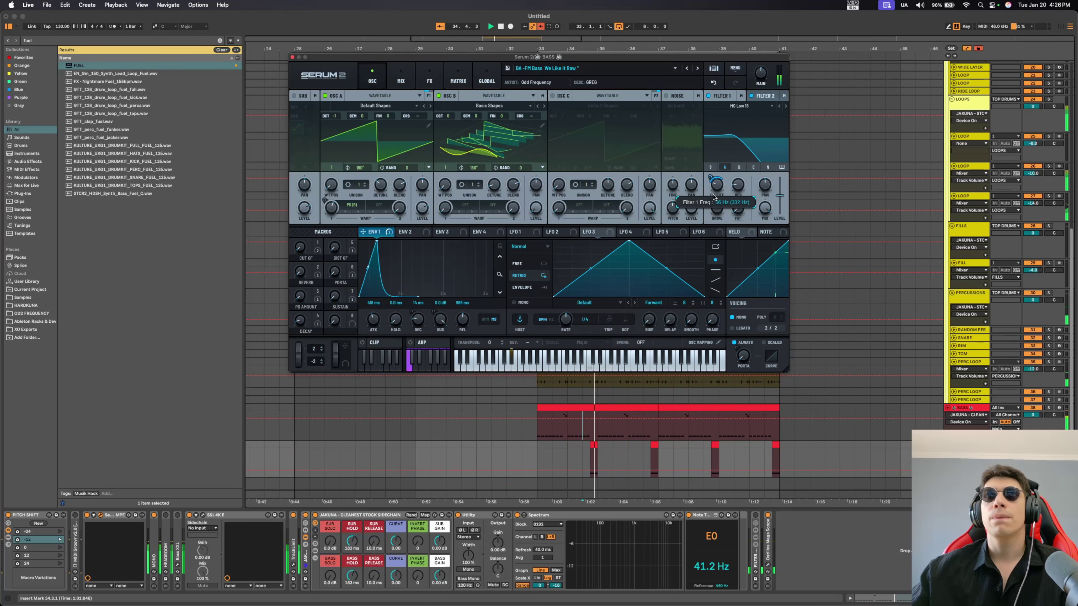
{"action": "left_click_drag", "start_coordinate": [714, 196], "coordinate": [713, 203]}
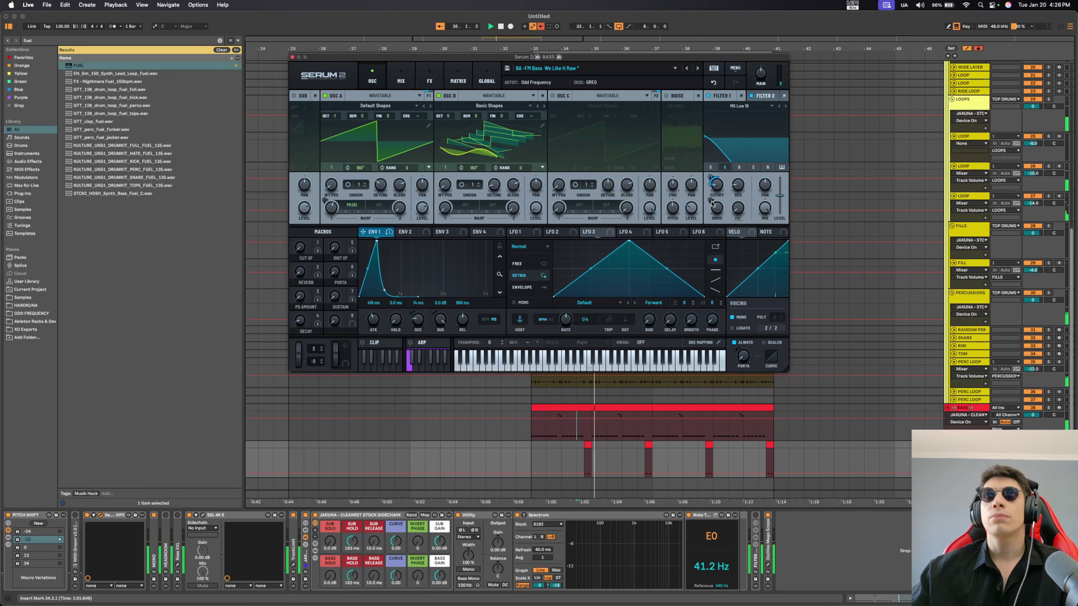
Step: Close the second BASS track's Serum 2 window and play the first drop from bar 33 with both bass tracks
{"action": "left_click_drag", "start_coordinate": [419, 61], "coordinate": [420, 83]}
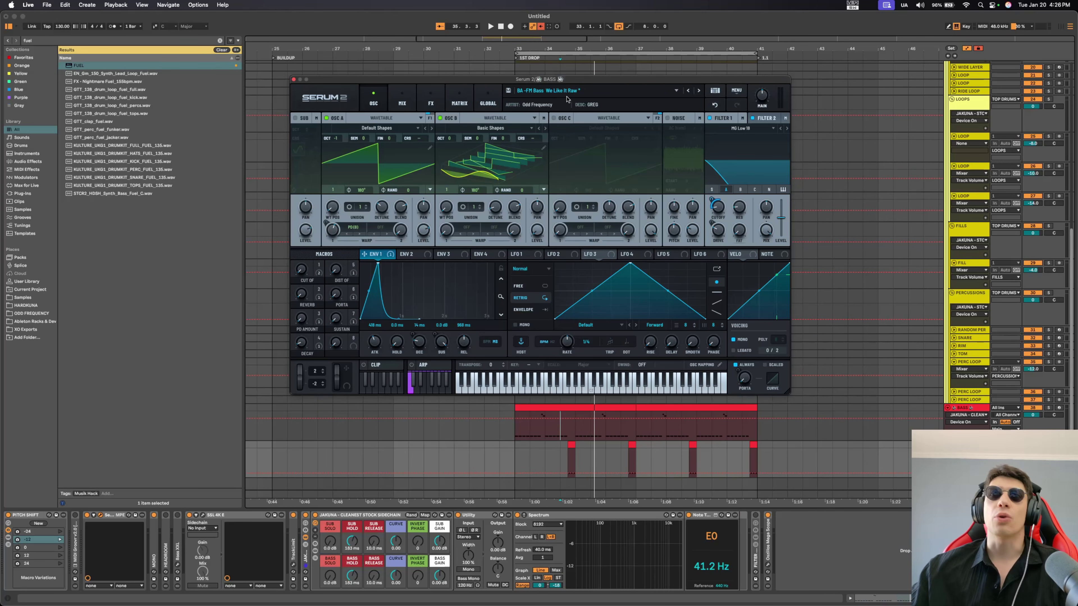
{"action": "key", "text": "space"}
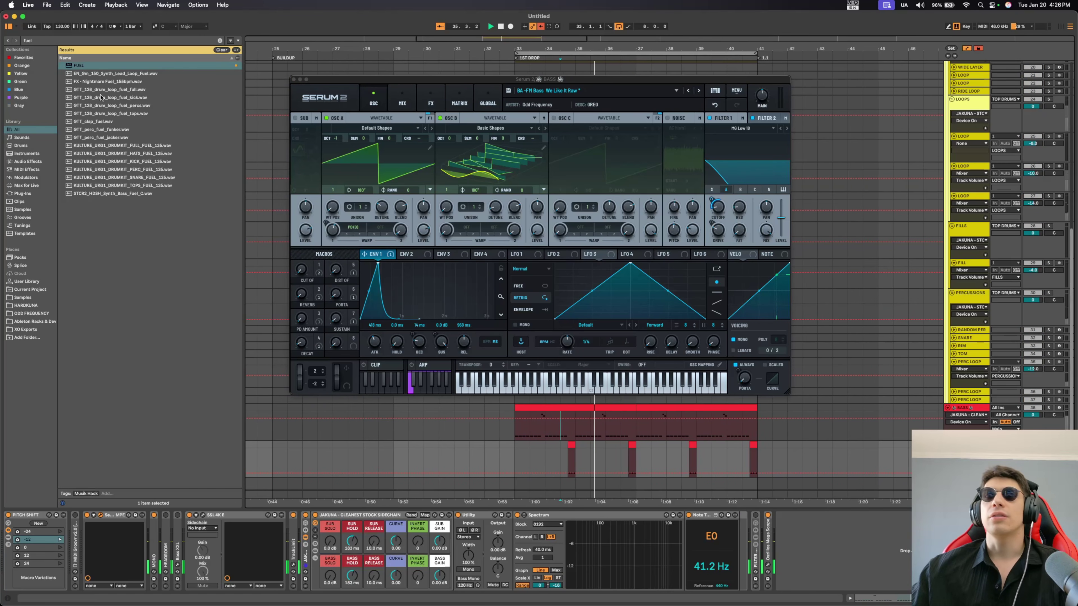
{"action": "left_click", "coordinate": [292, 80]}
{"action": "scroll", "coordinate": [605, 382], "scroll_direction": "down", "scroll_amount": 3}
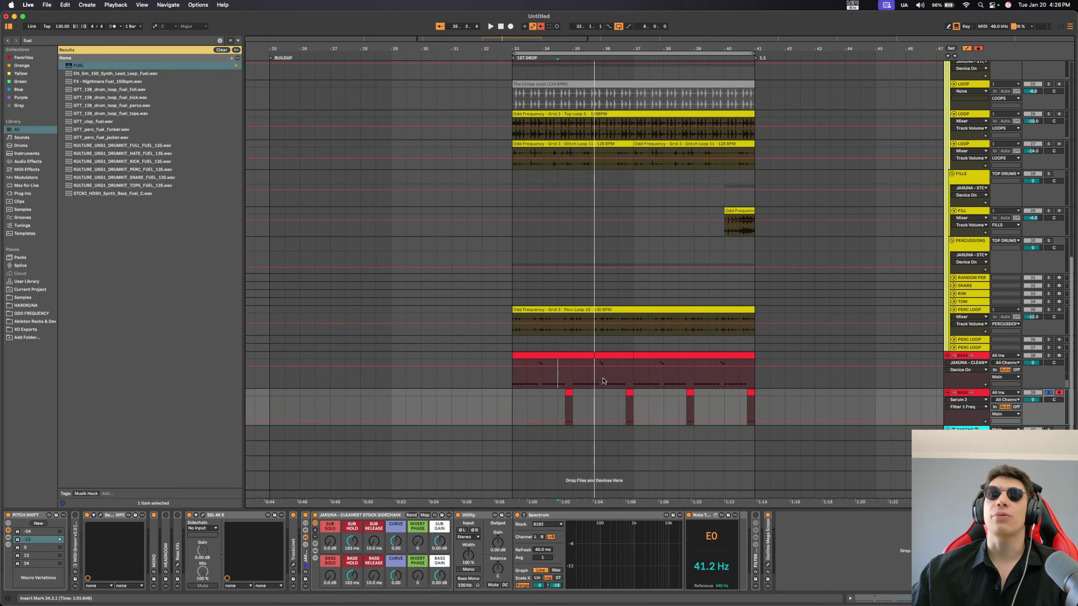
{"action": "scroll", "coordinate": [564, 385], "scroll_direction": "up", "scroll_amount": 2}
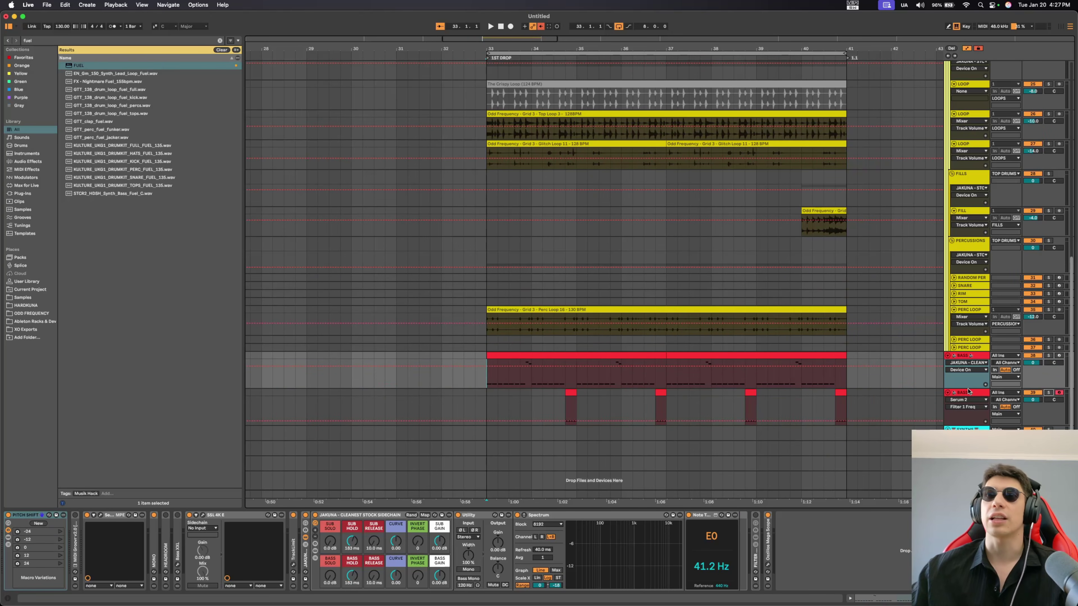
{"action": "key", "text": "space"}
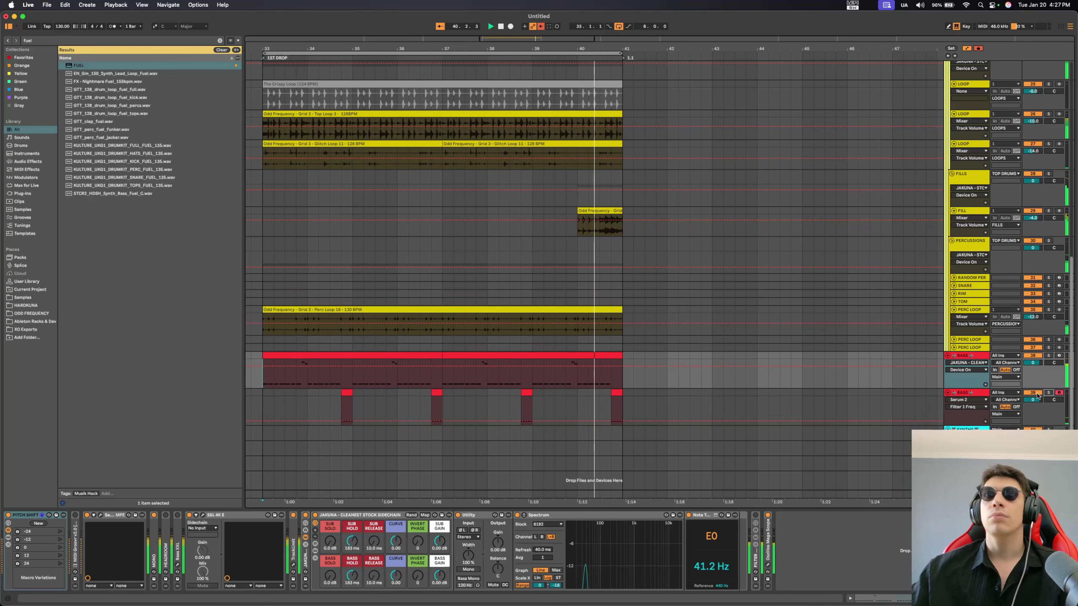
{"action": "key", "text": "space"}
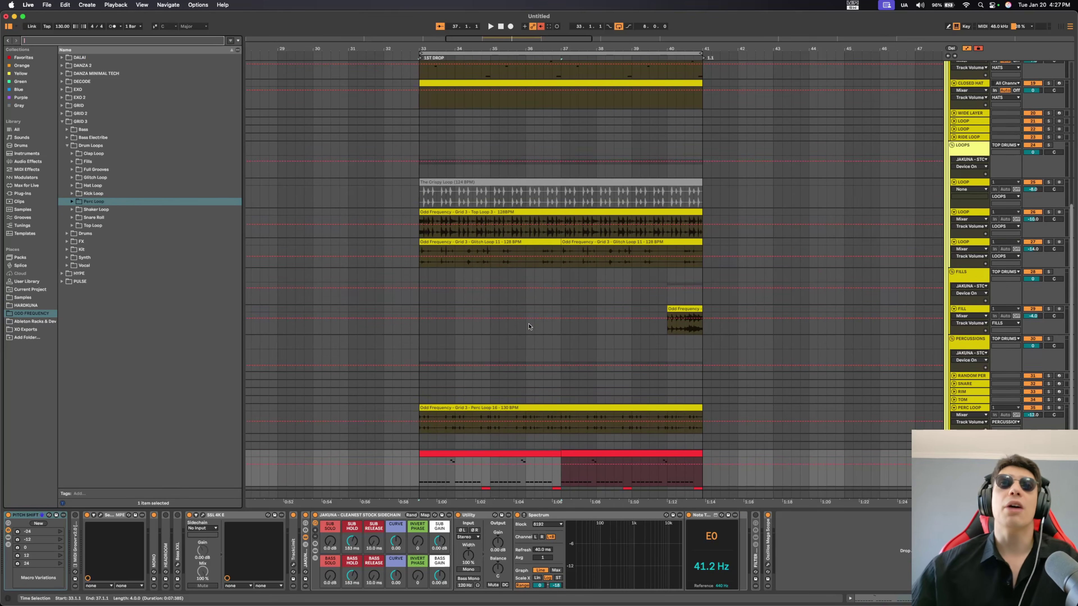
Step: Show the automation lane of Serum 2's OPEN UP macro on the first BASS track and play the drop from bar 33
{"action": "scroll", "coordinate": [523, 297], "scroll_direction": "down", "scroll_amount": 5}
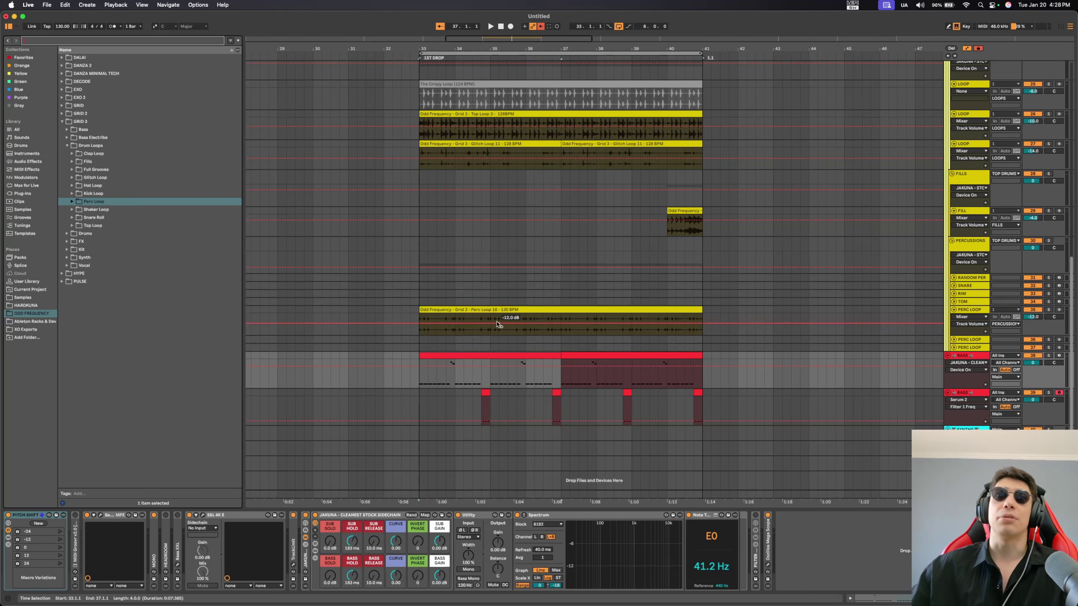
{"action": "scroll", "coordinate": [497, 324], "scroll_direction": "up", "scroll_amount": 2}
{"action": "scroll", "coordinate": [420, 322], "scroll_direction": "up", "scroll_amount": 3}
{"action": "left_click", "coordinate": [420, 321]}
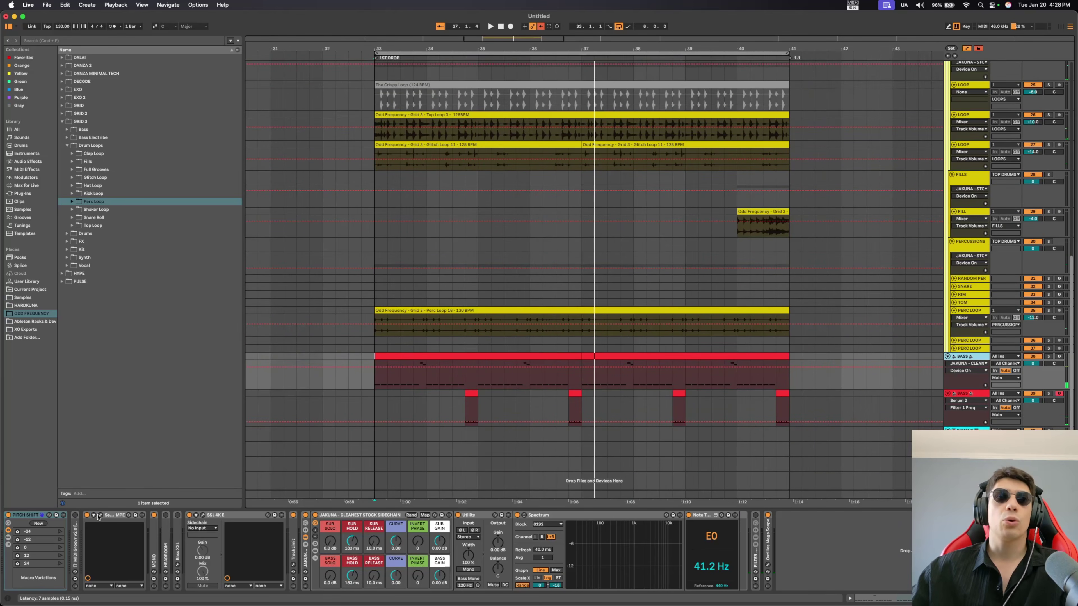
{"action": "left_click", "coordinate": [100, 515]}
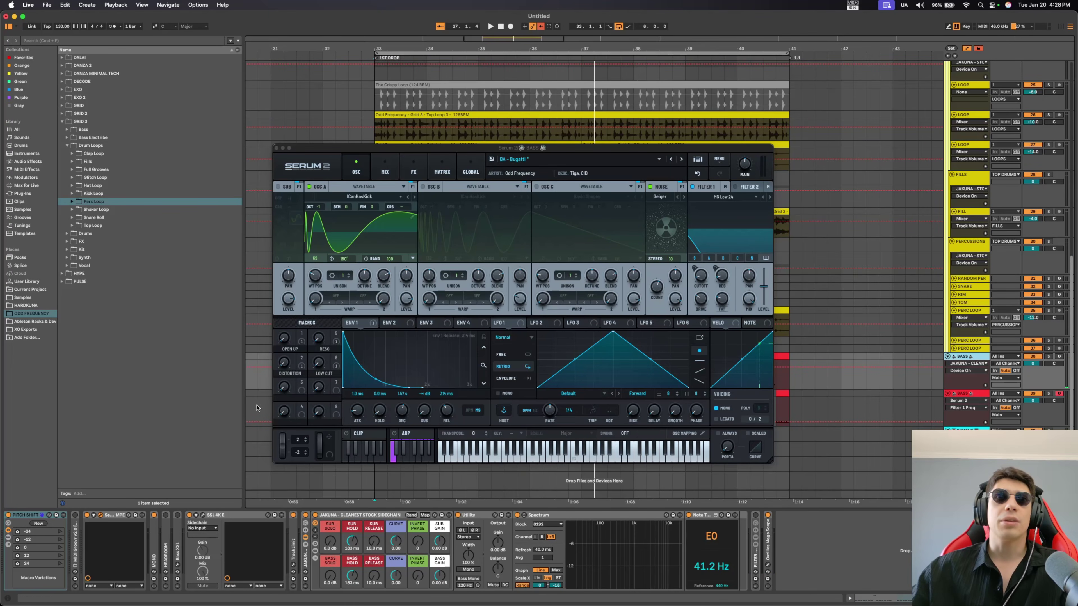
{"action": "left_click", "coordinate": [703, 277]}
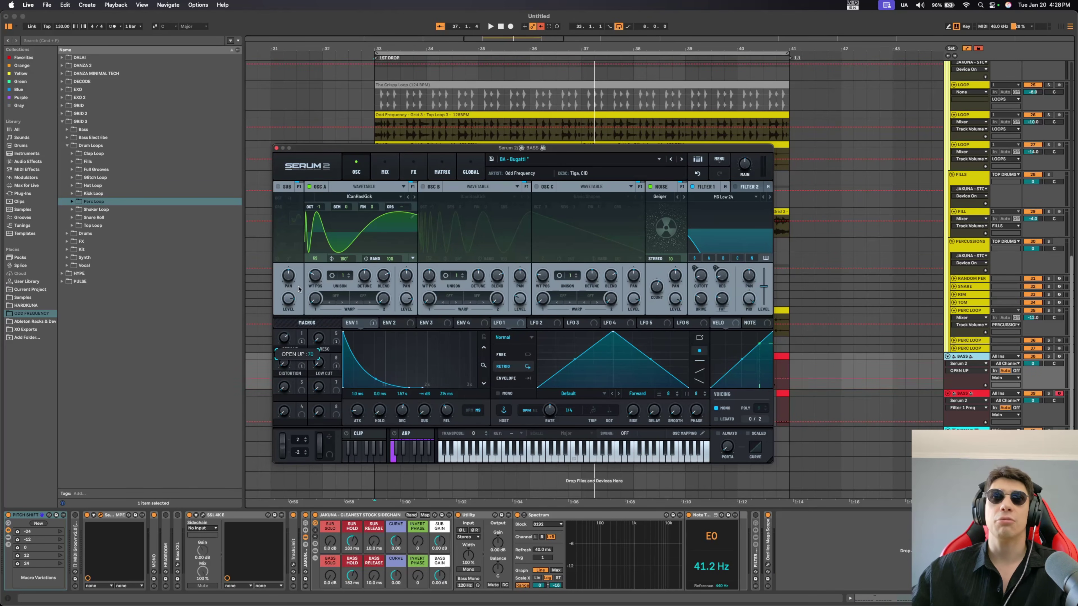
{"action": "left_click", "coordinate": [275, 148]}
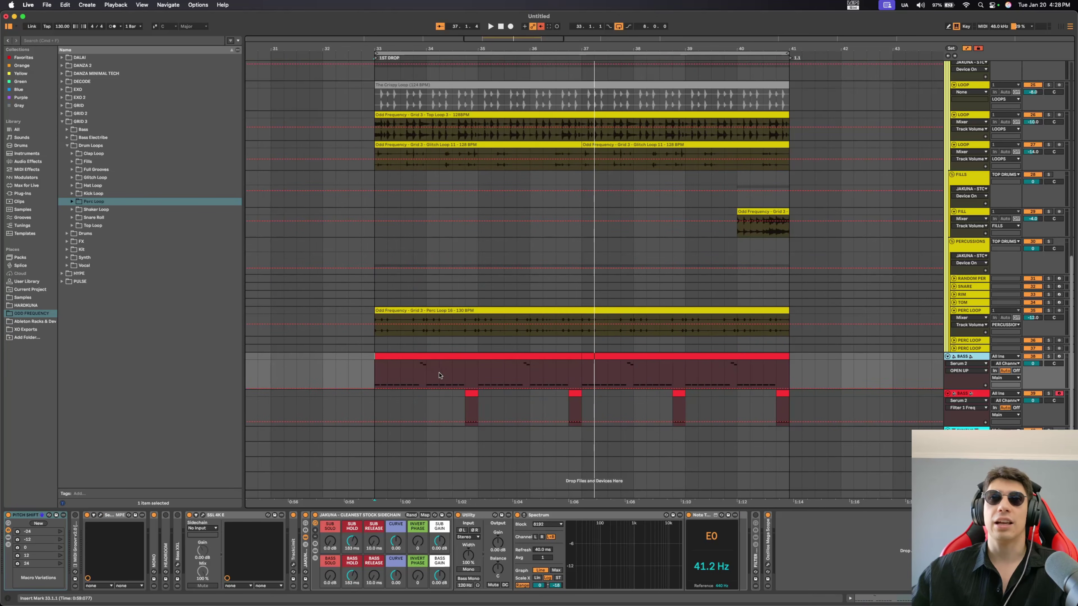
{"action": "key", "text": "space"}
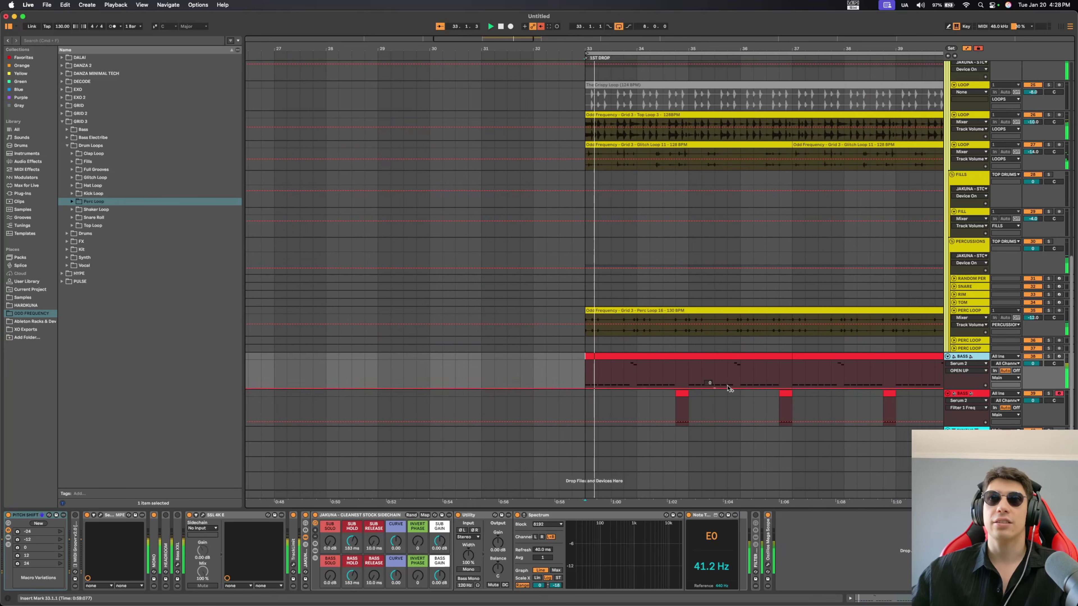
Step: Draw a rising OPEN UP automation ramp on the first BASS track from 36.1.1 to 36.4.1 and play it back
{"action": "left_click", "coordinate": [658, 378]}
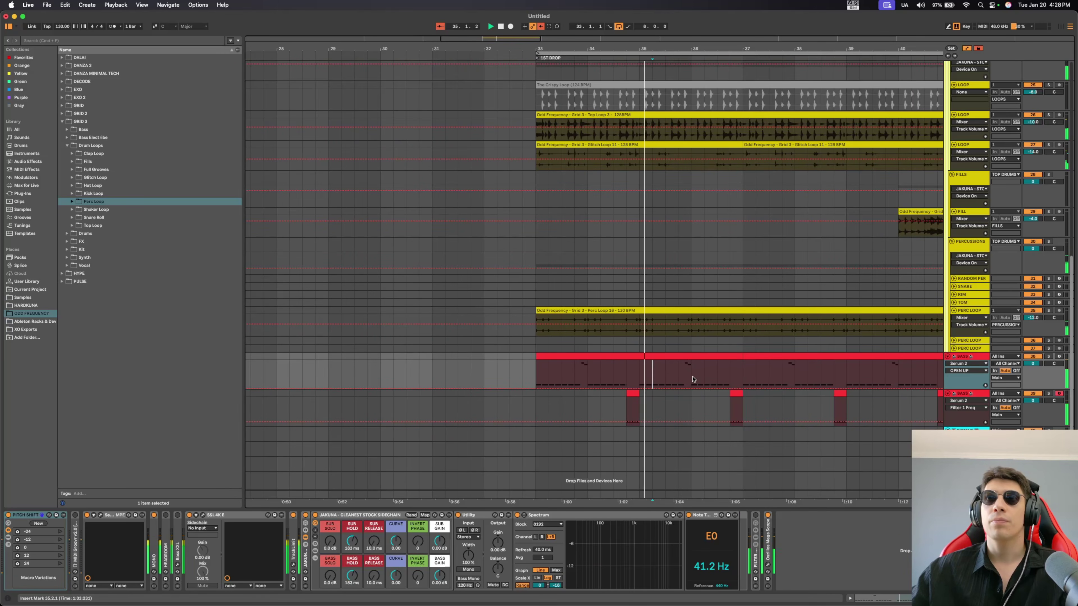
{"action": "left_click_drag", "start_coordinate": [692, 377], "coordinate": [717, 384]}
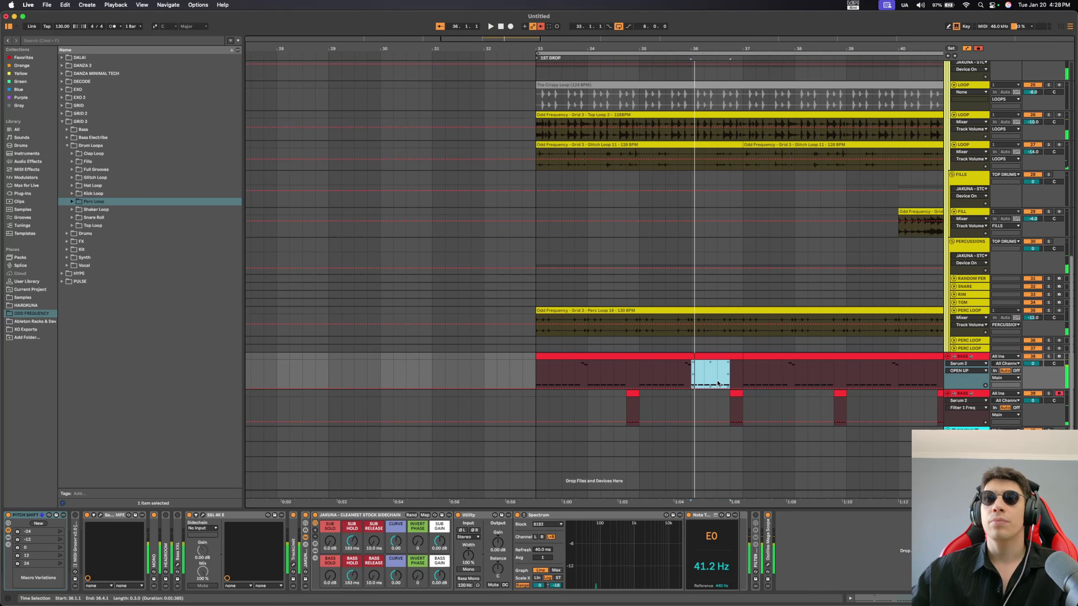
{"action": "left_click", "coordinate": [696, 371]}
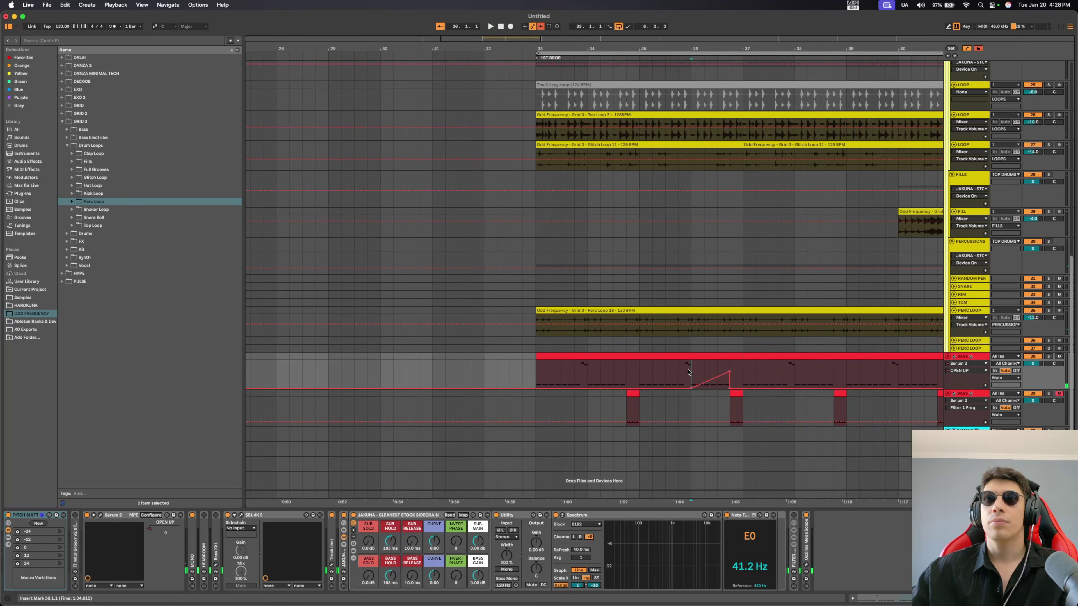
{"action": "key", "text": "space"}
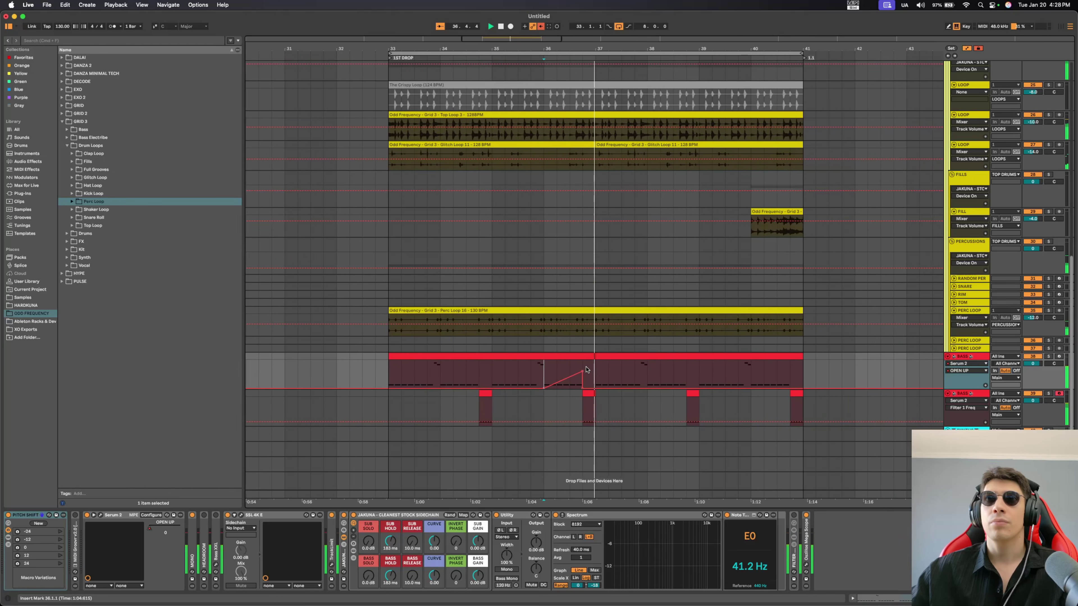
{"action": "key", "text": "space"}
{"action": "key", "text": "space"}
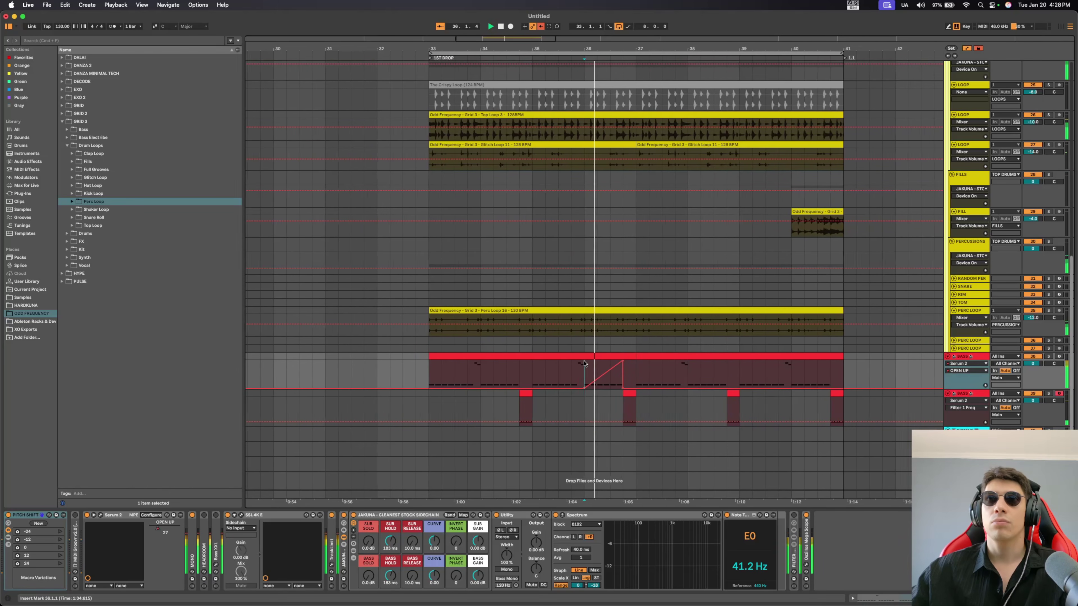
Step: Duplicate the first BASS track's OPEN UP automation onto the drop's second half and insert a curved rising ramp from 38.3.1 to 38.4.1
{"action": "left_click_drag", "start_coordinate": [574, 366], "coordinate": [355, 368]}
{"action": "key", "text": "super+d"}
{"action": "left_click", "coordinate": [653, 379]}
{"action": "right_click", "coordinate": [656, 386]}
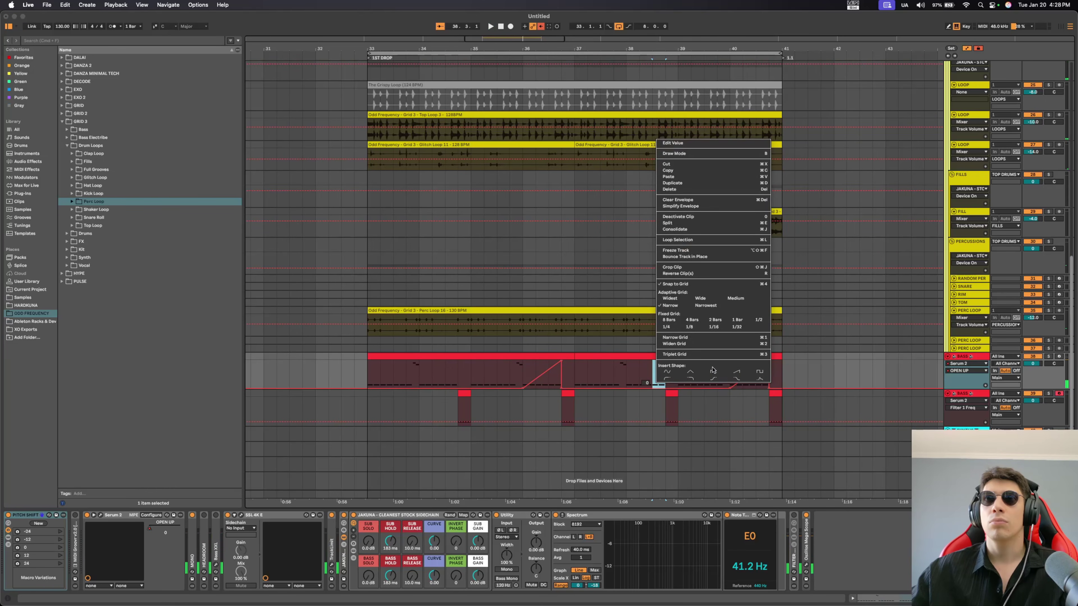
{"action": "left_click", "coordinate": [739, 372]}
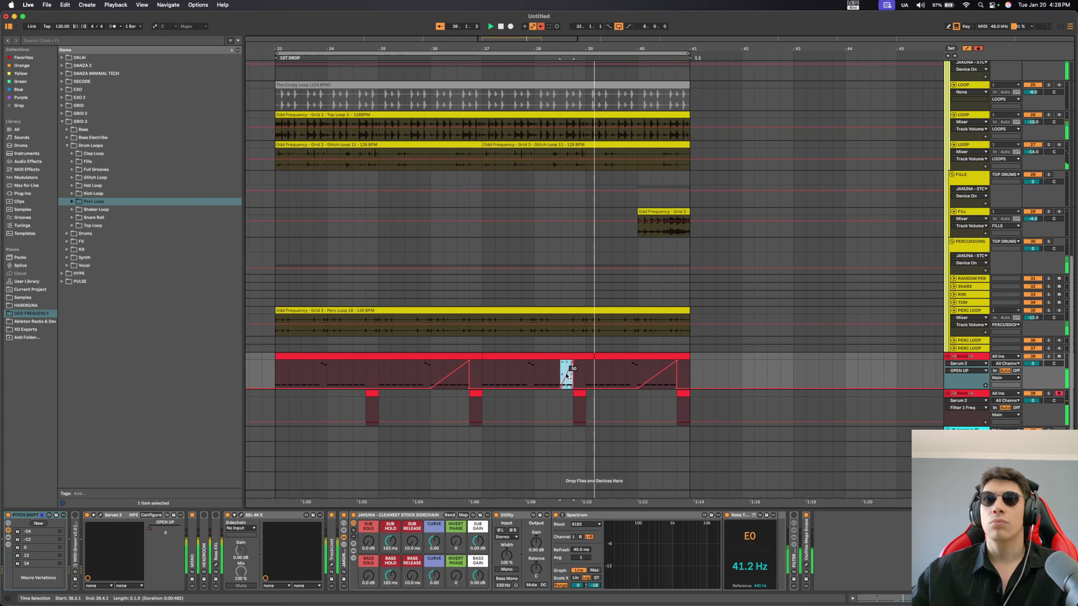
{"action": "left_click", "coordinate": [558, 372]}
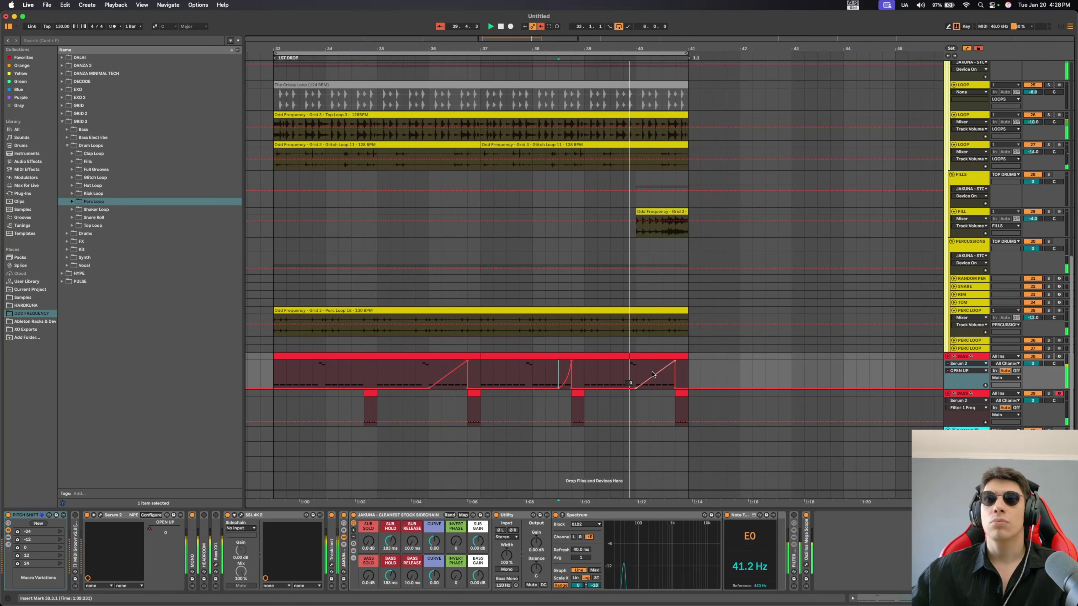
Step: Replace the OPEN UP ramp starting at bar 40 with a constant level of 100 up to 40.4.1 and play it back
{"action": "key", "text": "space"}
{"action": "key", "text": "space"}
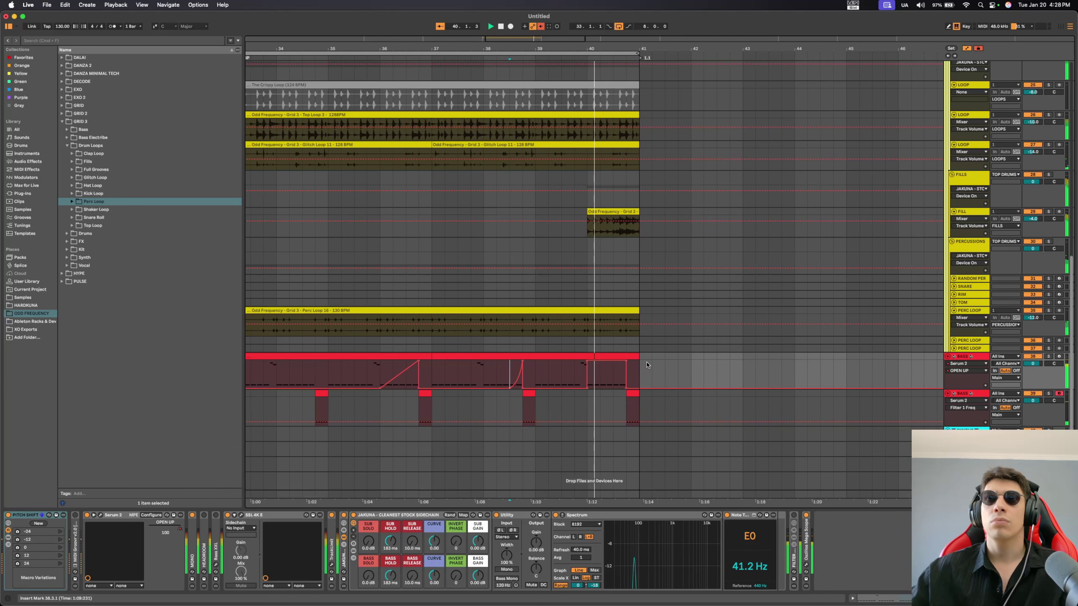
{"action": "key", "text": "space"}
Step: Shorten the six D#2 notes in the first BASS track's bar 40 clip to about a quarter of a sixteenth each during playback
{"action": "double_click", "coordinate": [566, 366]}
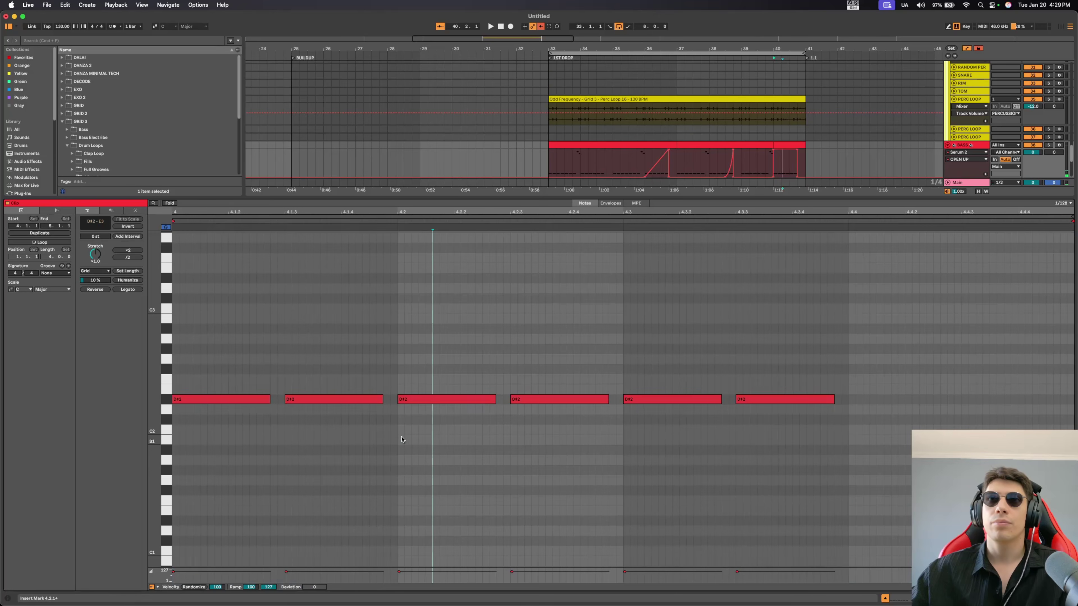
{"action": "key", "text": "space"}
{"action": "left_click_drag", "start_coordinate": [269, 398], "coordinate": [200, 398]}
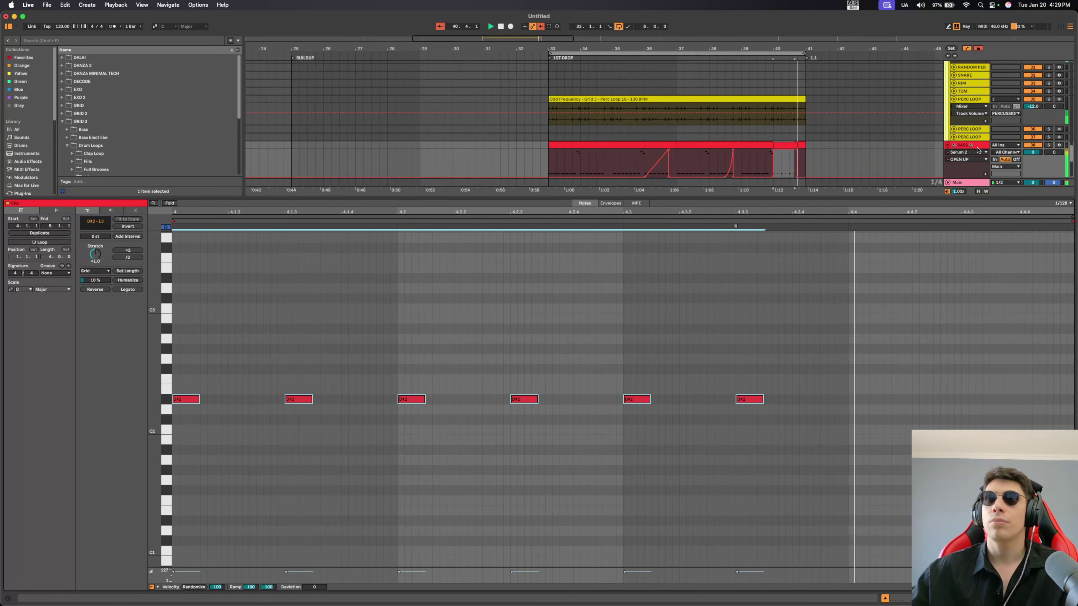
{"action": "key", "text": "shift+Tab"}
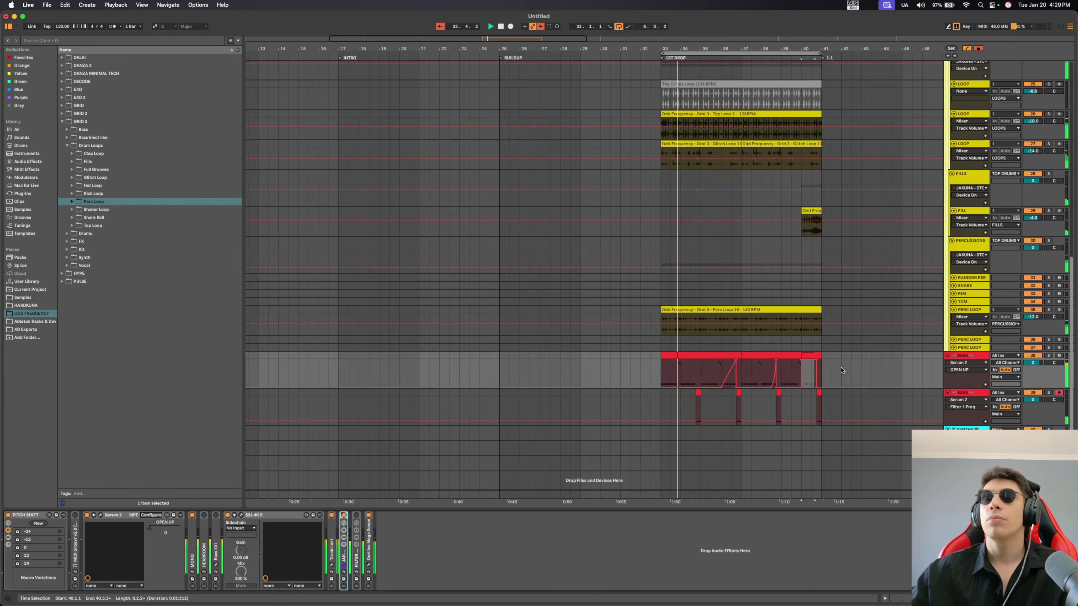
Step: Listen to the whole first drop and review its bass, percussion, loop, hat and kick tracks
{"action": "scroll", "coordinate": [841, 371], "scroll_direction": "up", "scroll_amount": 3}
{"action": "scroll", "coordinate": [837, 371], "scroll_direction": "up", "scroll_amount": 2}
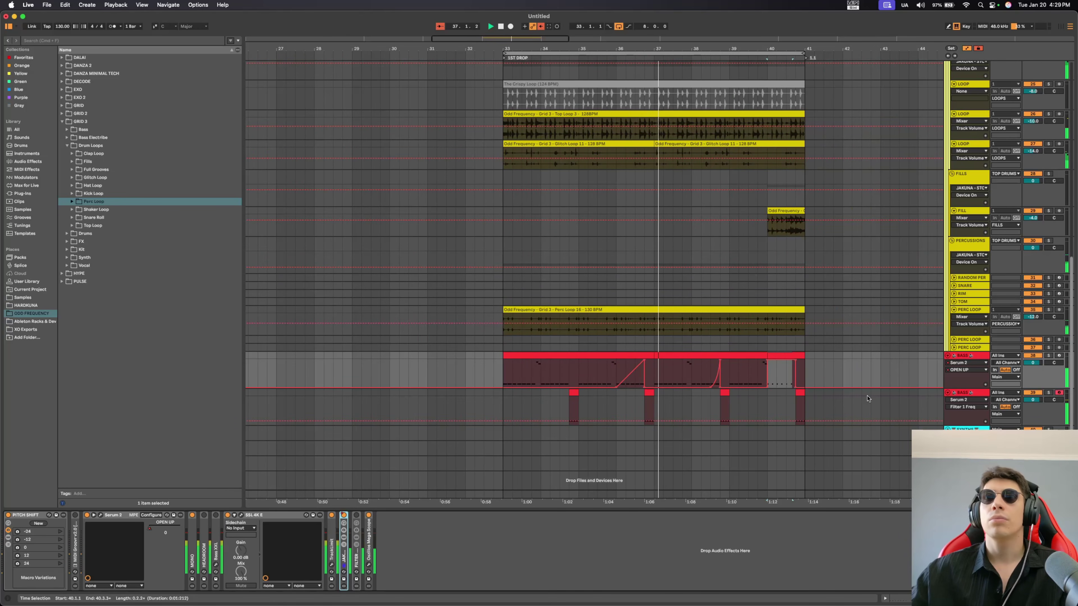
{"action": "scroll", "coordinate": [866, 396], "scroll_direction": "up", "scroll_amount": 2}
{"action": "scroll", "coordinate": [865, 394], "scroll_direction": "up", "scroll_amount": 3}
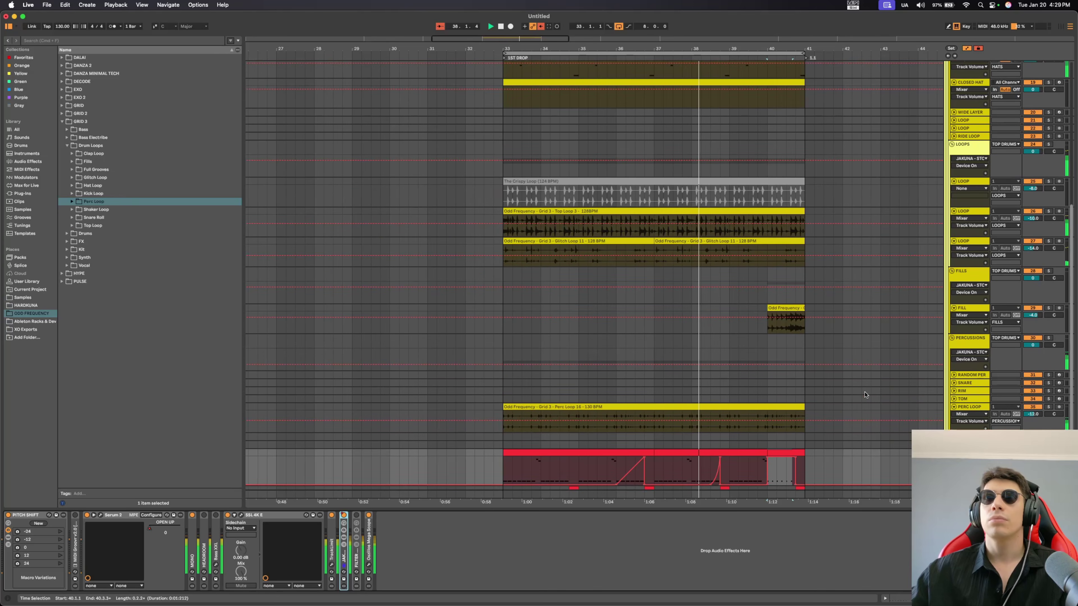
{"action": "scroll", "coordinate": [865, 394], "scroll_direction": "down", "scroll_amount": 3}
{"action": "scroll", "coordinate": [864, 394], "scroll_direction": "up", "scroll_amount": 2}
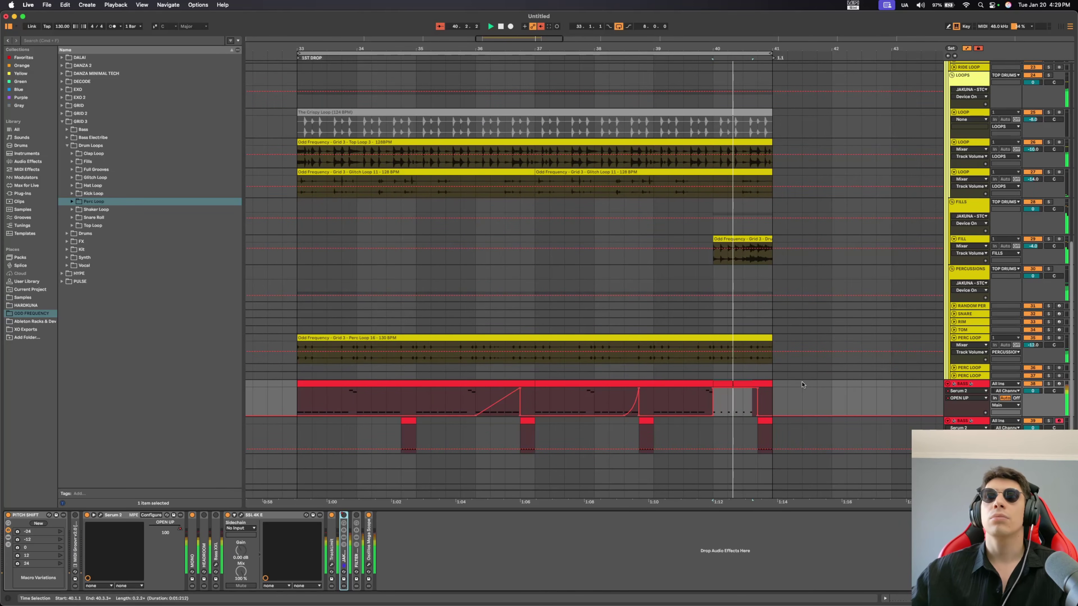
{"action": "left_click", "coordinate": [679, 309]}
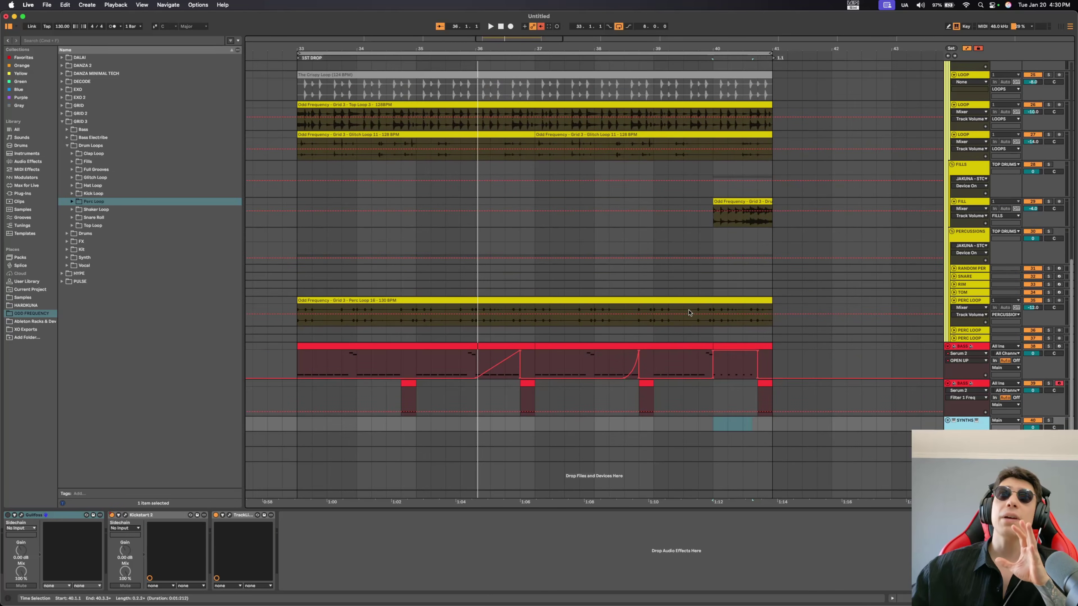
{"action": "scroll", "coordinate": [675, 306], "scroll_direction": "up", "scroll_amount": 3}
{"action": "scroll", "coordinate": [676, 306], "scroll_direction": "up", "scroll_amount": 5}
{"action": "scroll", "coordinate": [679, 305], "scroll_direction": "up", "scroll_amount": 4}
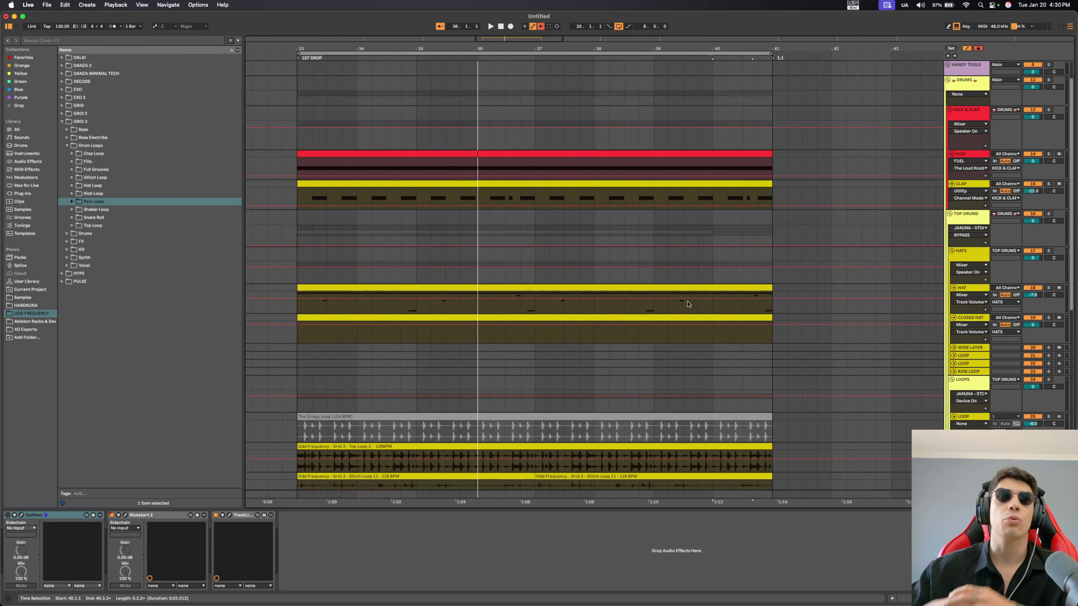
{"action": "scroll", "coordinate": [476, 288], "scroll_direction": "down", "scroll_amount": 12}
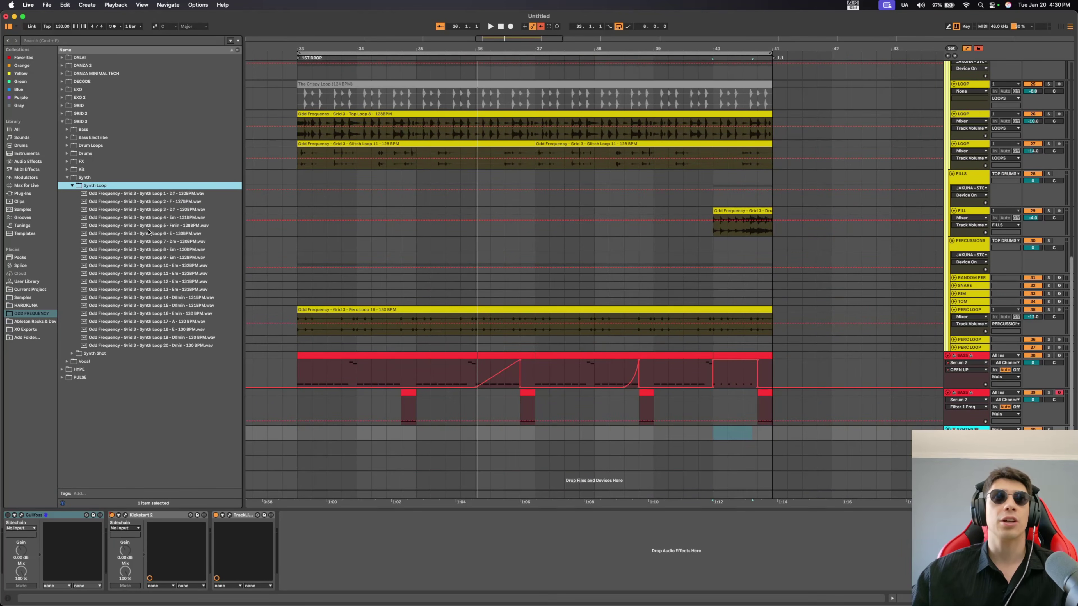
Step: Place the Grid 3 Synth Loop 1 - D# sample on a new track below SYNTH 1 at bar 33 and play it with the drop
{"action": "left_click_drag", "start_coordinate": [140, 193], "coordinate": [349, 474]}
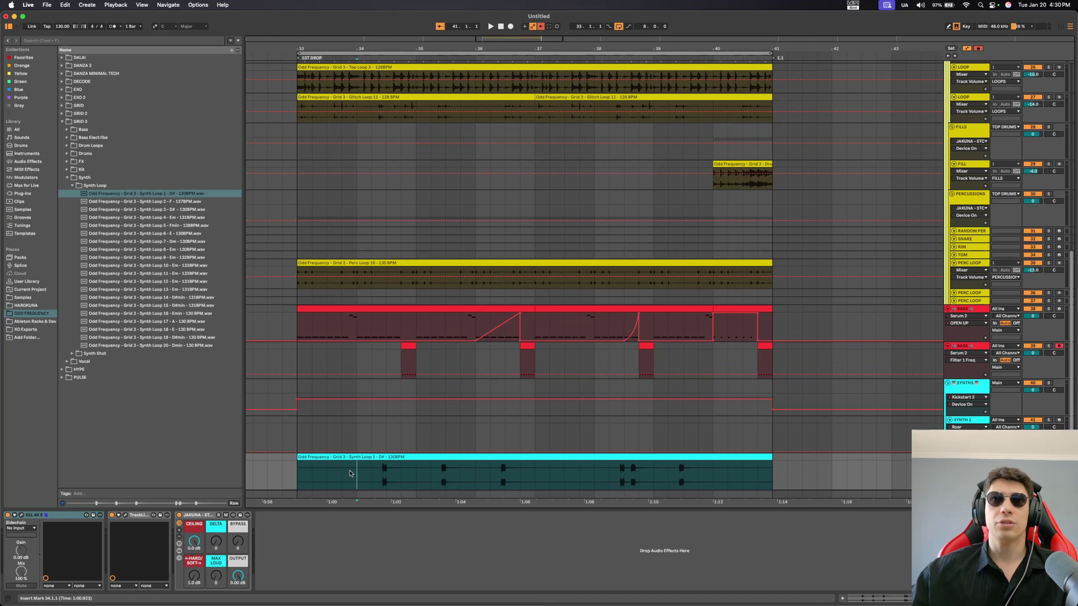
{"action": "key", "text": "space"}
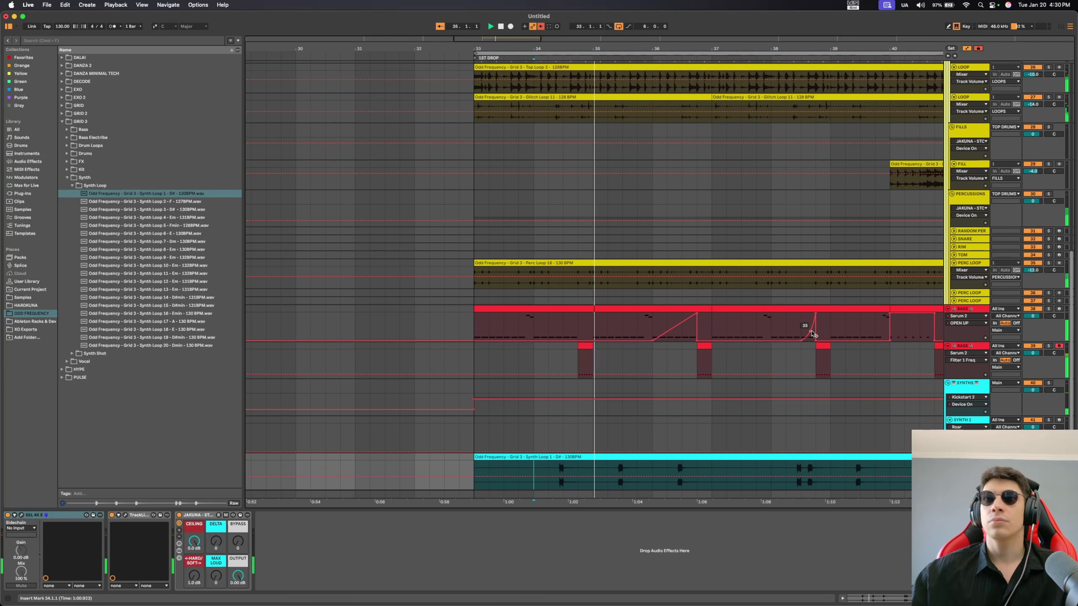
{"action": "scroll", "coordinate": [734, 358], "scroll_direction": "down", "scroll_amount": 3}
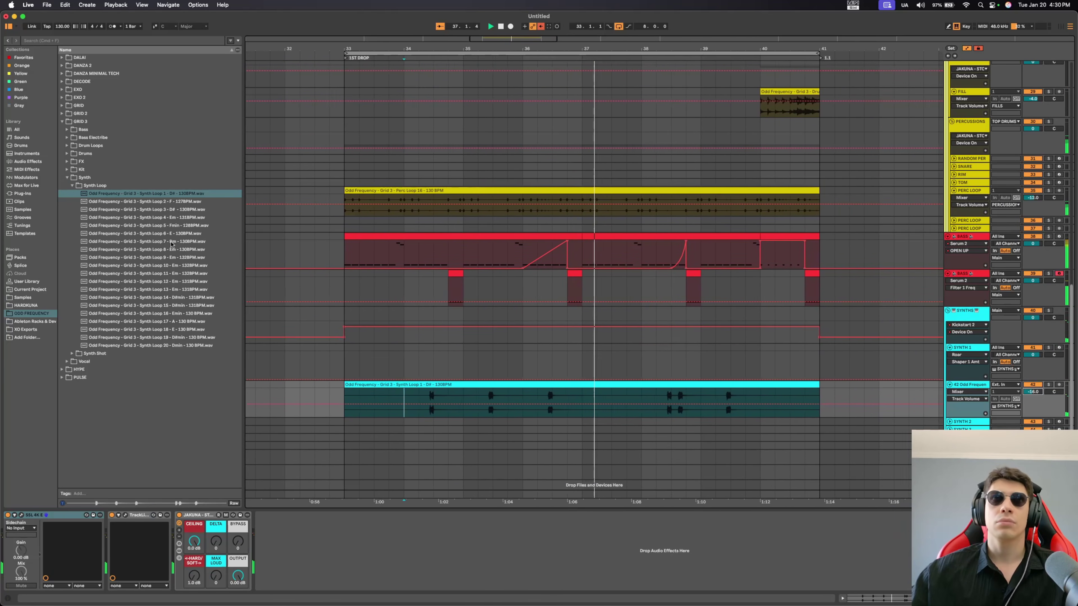
Step: Add the Grid 3 Synth Loop 3 - D# sample from bar 33 on a track below Synth Loop 1 and play the drop
{"action": "left_click", "coordinate": [171, 243]}
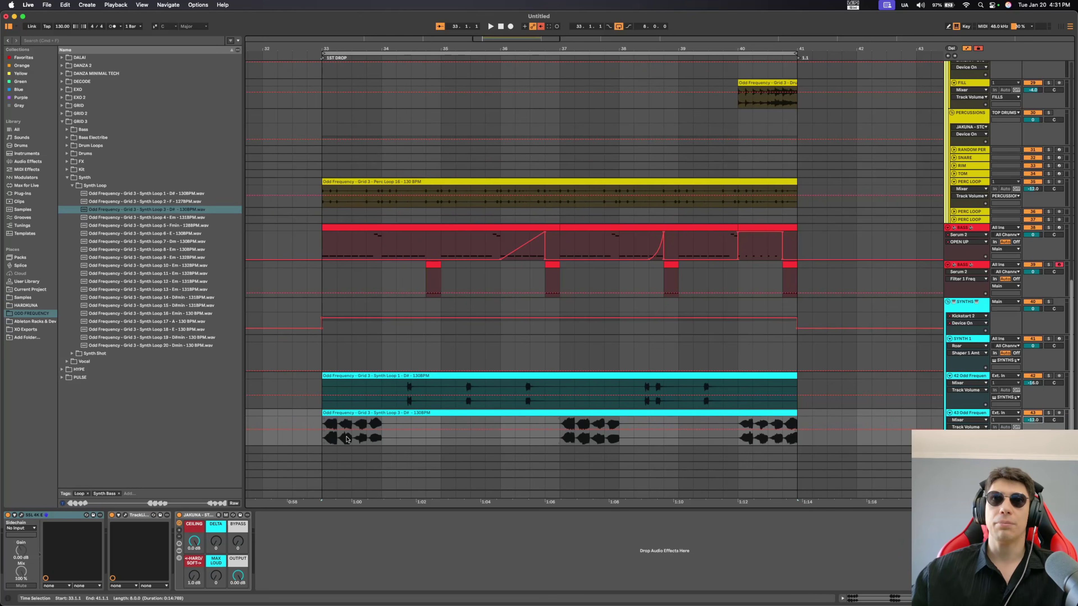
{"action": "left_click", "coordinate": [318, 418]}
{"action": "key", "text": "space"}
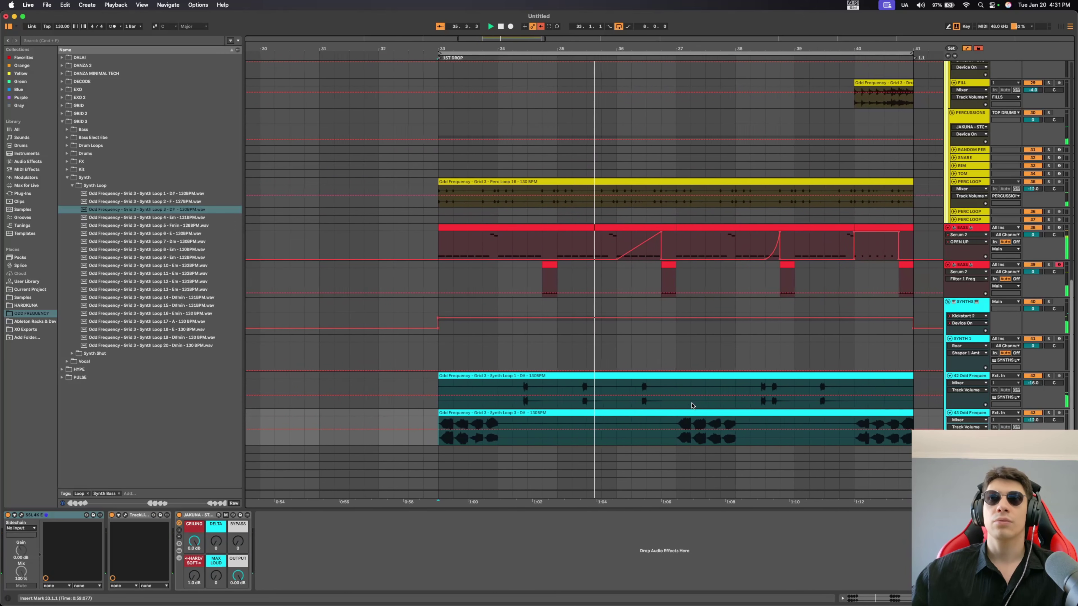
{"action": "left_click", "coordinate": [660, 343]}
Step: Hide the automation lanes, stop playback and select the SYNTH 2 track below the synth loops
{"action": "left_click", "coordinate": [967, 48]}
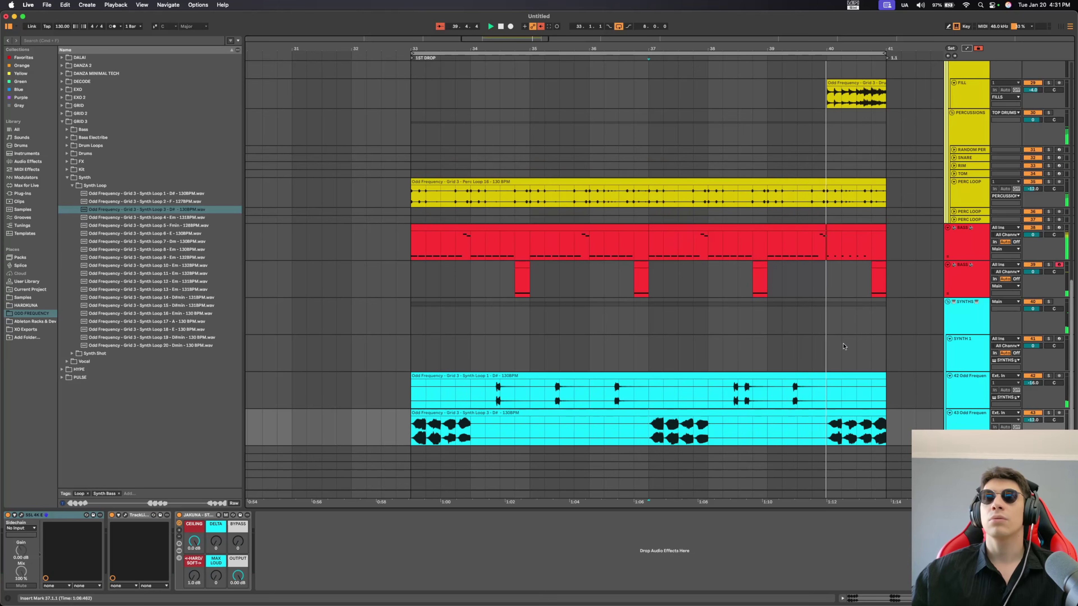
{"action": "key", "text": "space"}
{"action": "scroll", "coordinate": [834, 430], "scroll_direction": "down", "scroll_amount": 3}
{"action": "left_click", "coordinate": [530, 360]}
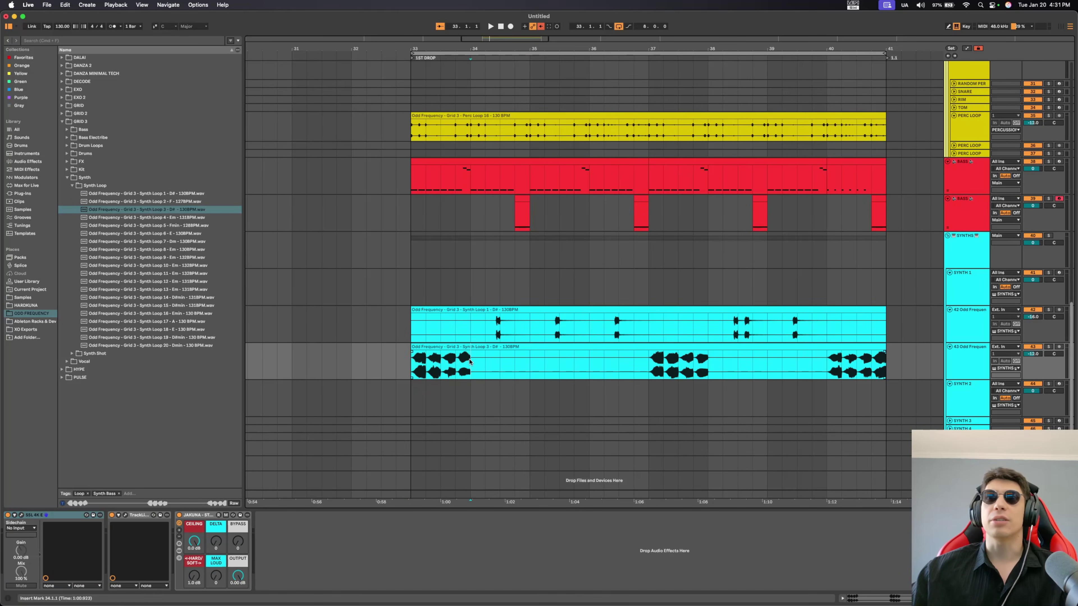
{"action": "left_click", "coordinate": [945, 402]}
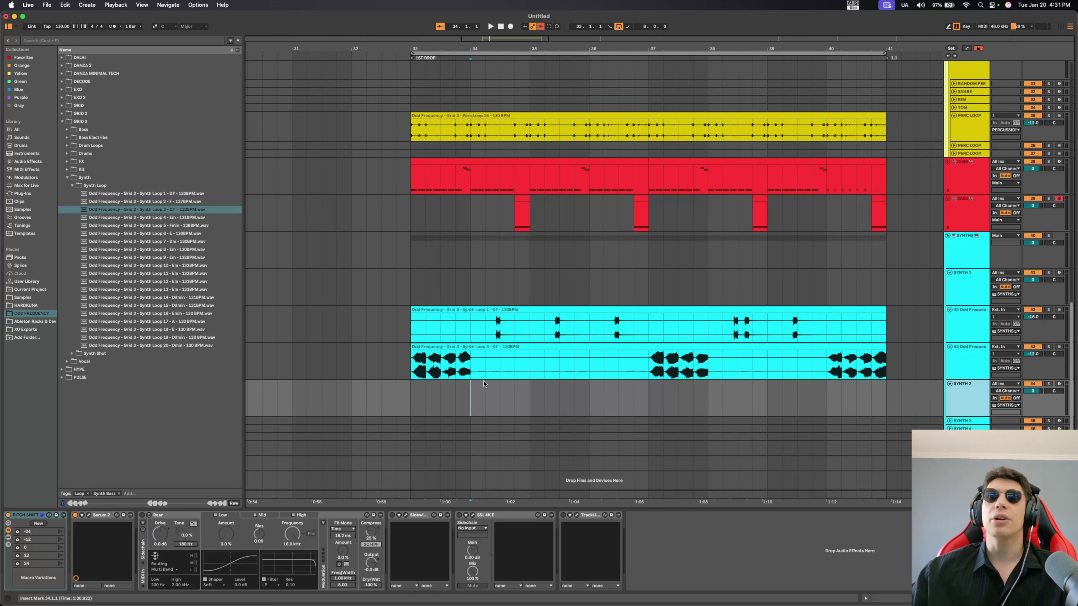
{"action": "left_click_drag", "start_coordinate": [404, 391], "coordinate": [574, 397]}
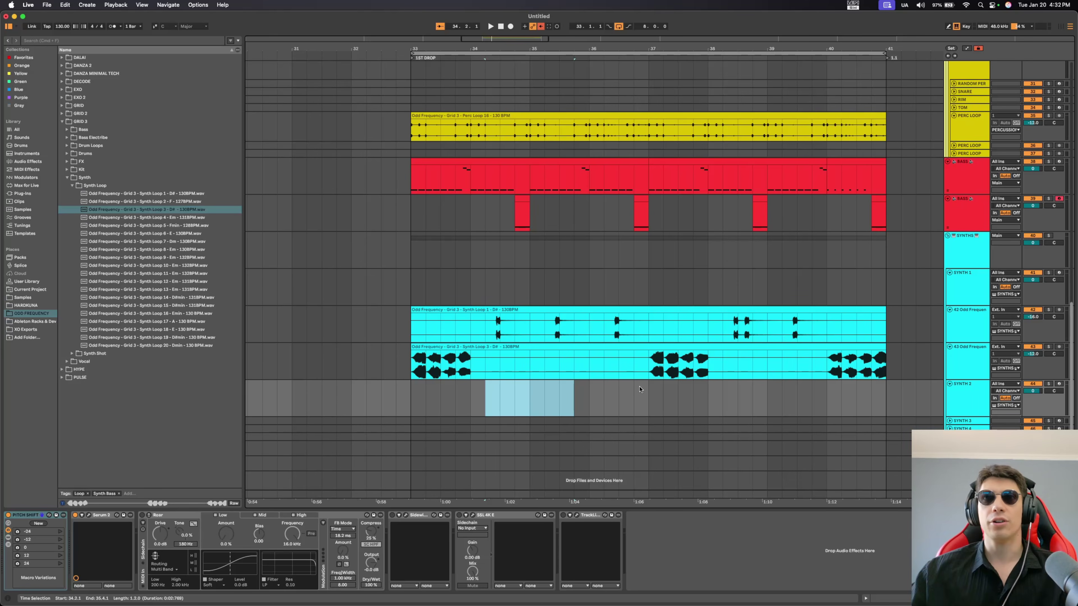
Step: Audition Serum 2 lead presets on SYNTH 2, advancing from LD - Afterparty past LD - Brick and LD - Cop, and close the plug-in window
{"action": "key", "text": "super+alt+p"}
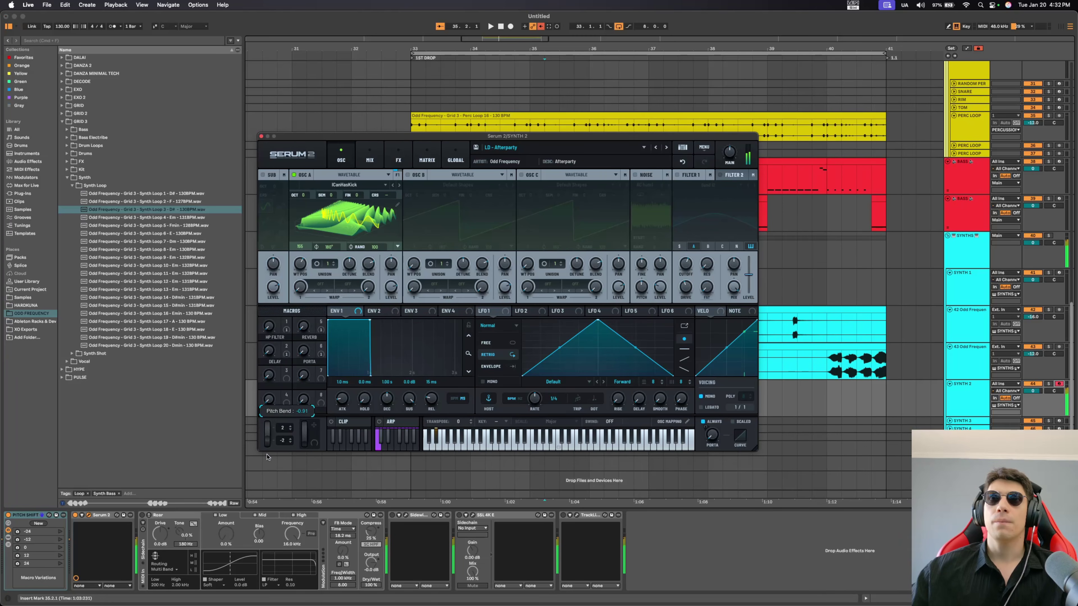
{"action": "left_click", "coordinate": [667, 147]}
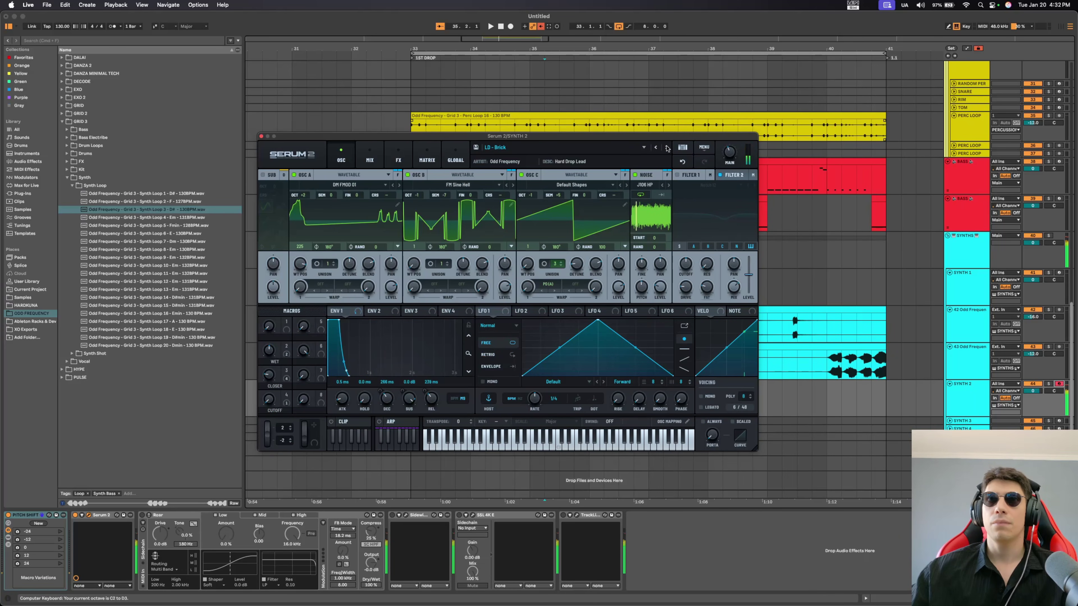
{"action": "left_click", "coordinate": [666, 147]}
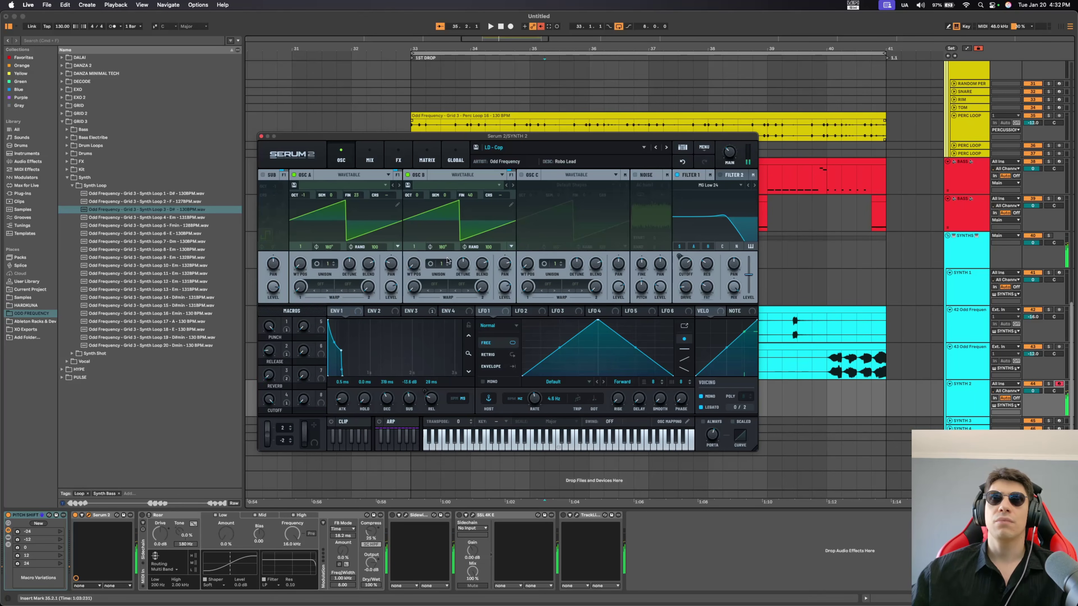
{"action": "left_click", "coordinate": [667, 148]}
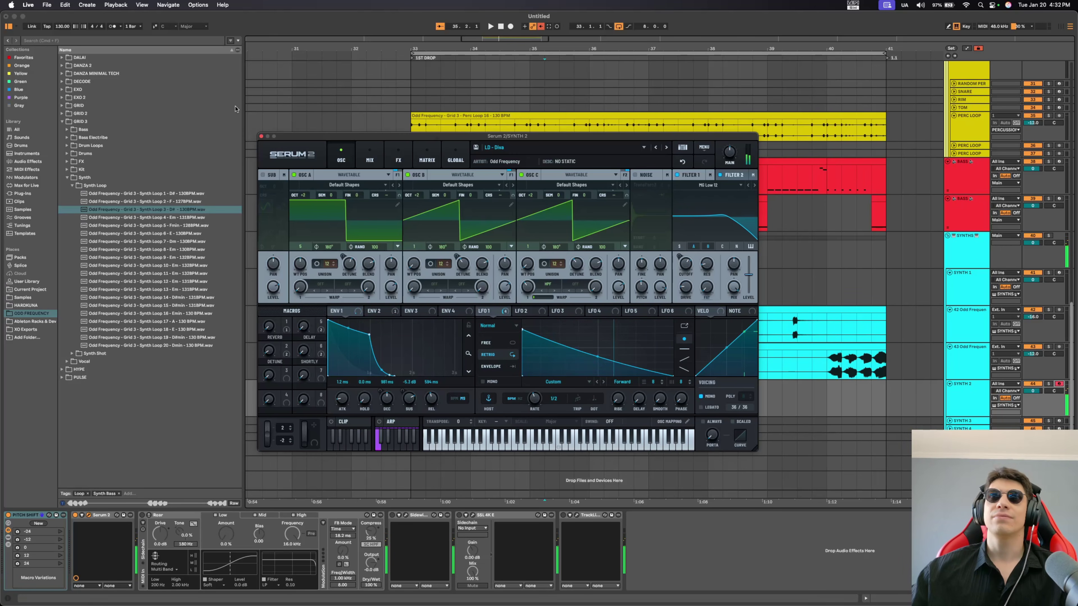
{"action": "left_click", "coordinate": [261, 137]}
Step: Play the drop from 33.3.1 and insert an empty MIDI clip on SYNTH 2 from 34.3.1 to 35.1.1
{"action": "left_click_drag", "start_coordinate": [650, 393], "coordinate": [712, 385]}
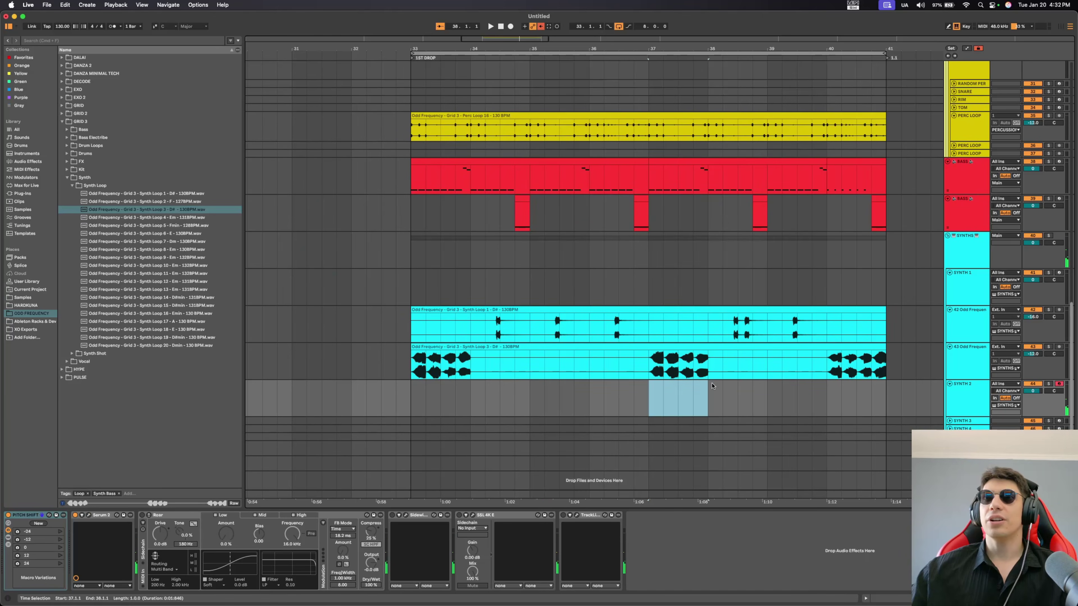
{"action": "left_click", "coordinate": [444, 387]}
{"action": "key", "text": "space"}
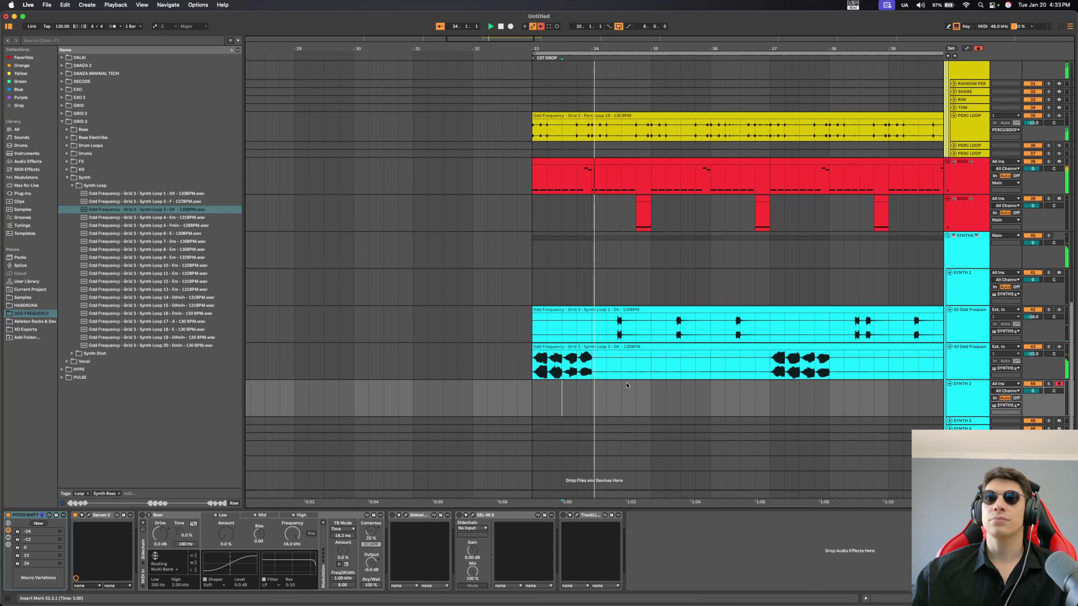
{"action": "left_click_drag", "start_coordinate": [611, 383], "coordinate": [605, 380]}
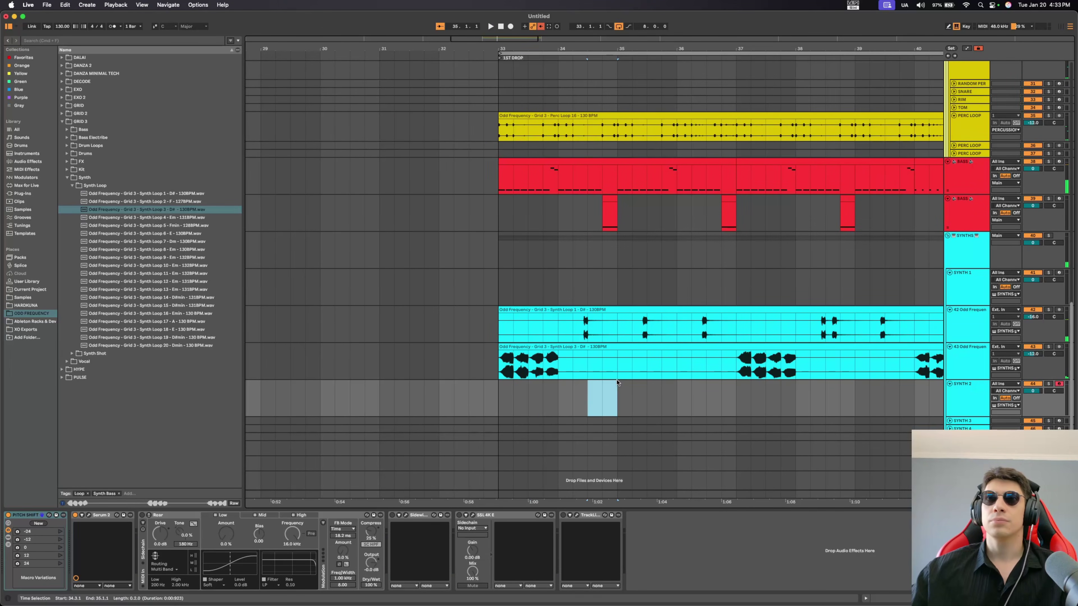
{"action": "key", "text": "super+shift+m"}
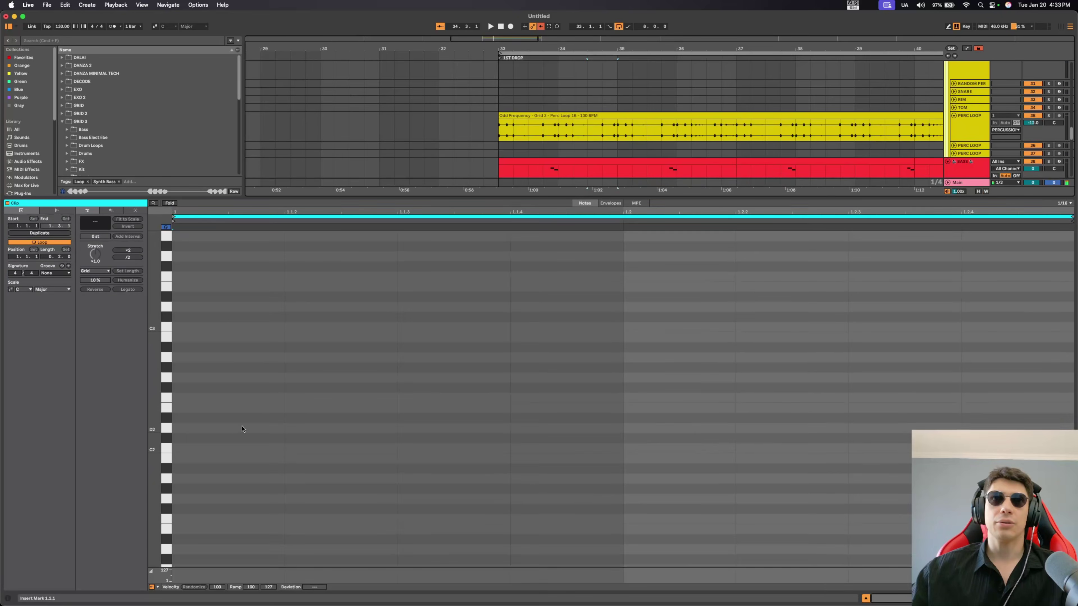
Step: Add a D#1 note from 1.1.1 to 1.1.3 in the new SYNTH 2 clip and play it with the drop
{"action": "scroll", "coordinate": [210, 413], "scroll_direction": "down", "scroll_amount": 10}
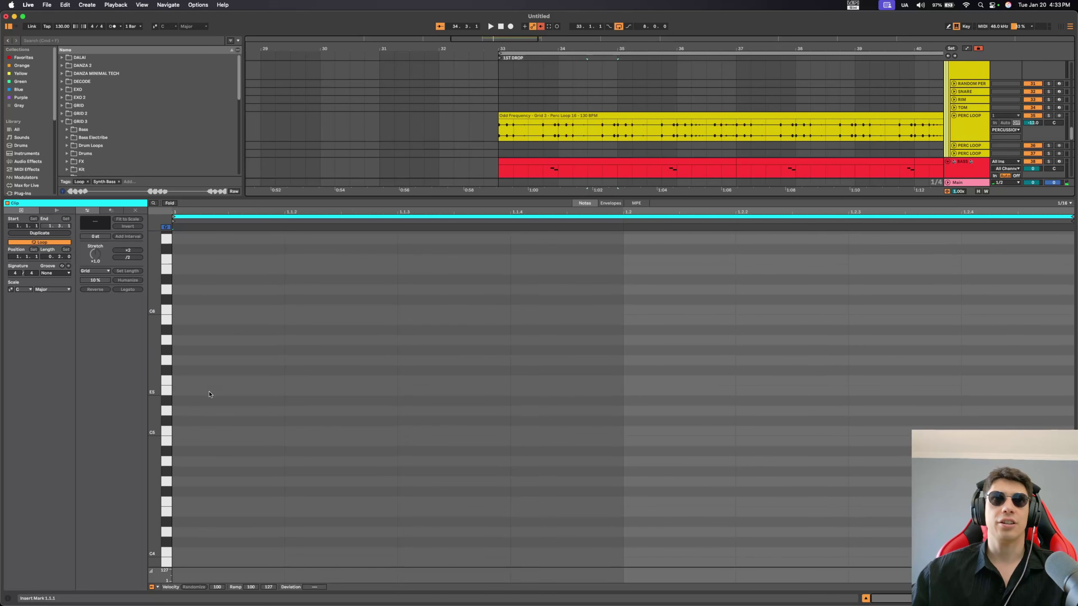
{"action": "scroll", "coordinate": [205, 409], "scroll_direction": "up", "scroll_amount": 6}
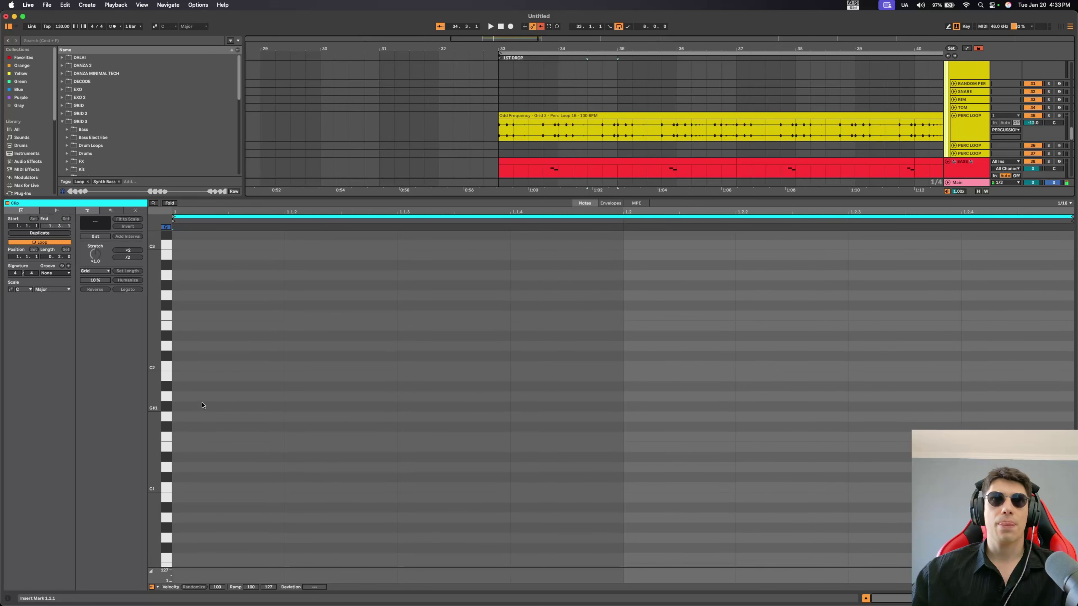
{"action": "double_click", "coordinate": [190, 460]}
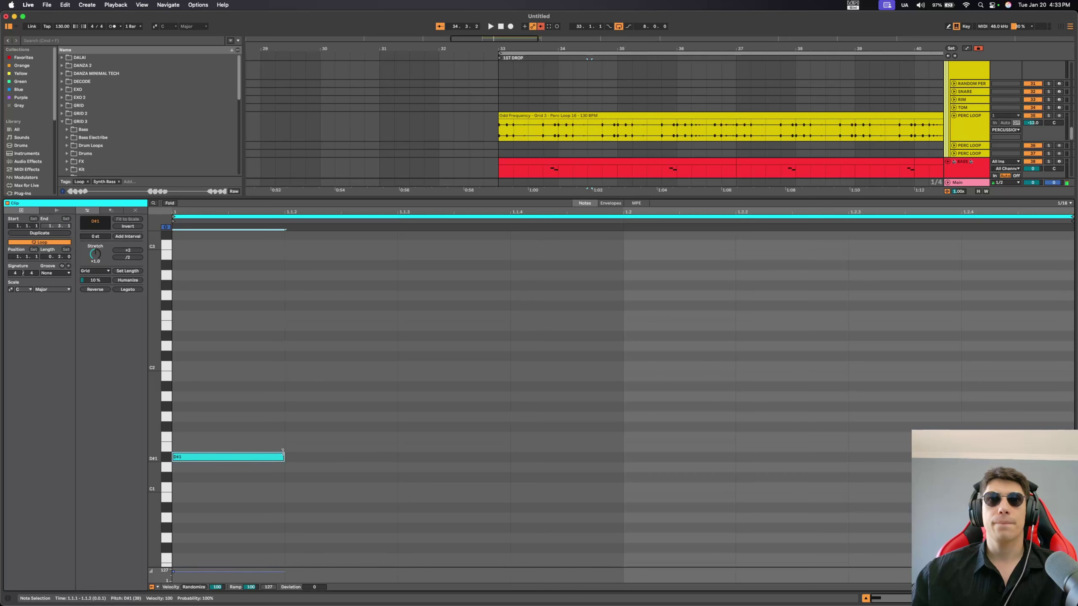
{"action": "left_click_drag", "start_coordinate": [284, 454], "coordinate": [397, 456]}
{"action": "key", "text": "space"}
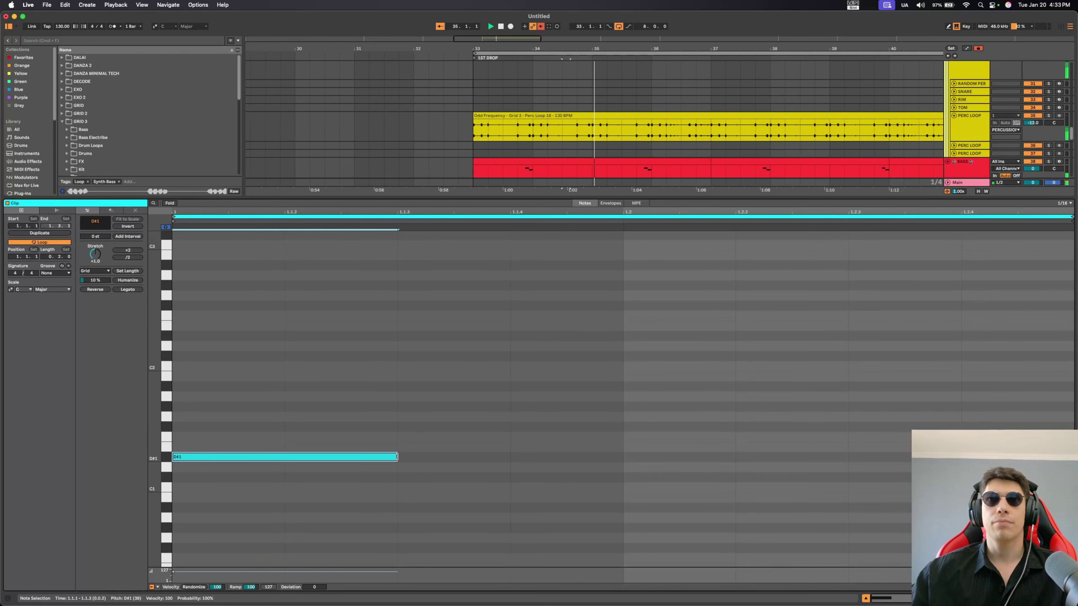
{"action": "scroll", "coordinate": [940, 128], "scroll_direction": "down", "scroll_amount": 5}
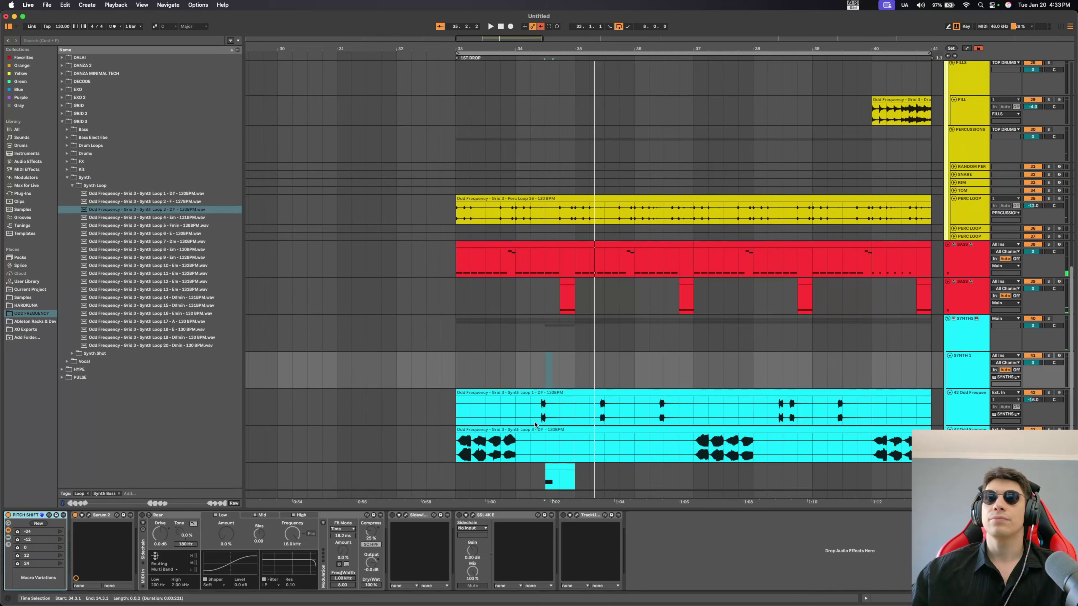
Step: Cut the Synth Loop 1 clip's section from 34.2.1 to 35.1.1 and play the drop from 33.1.1
{"action": "left_click", "coordinate": [539, 414]}
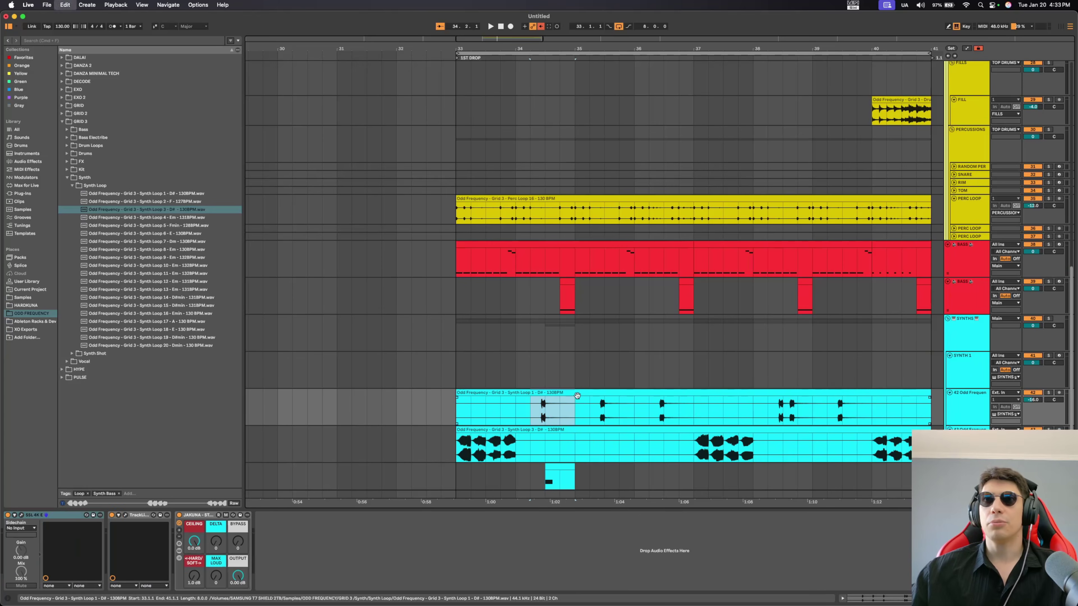
{"action": "key", "text": "Delete"}
{"action": "key", "text": "space"}
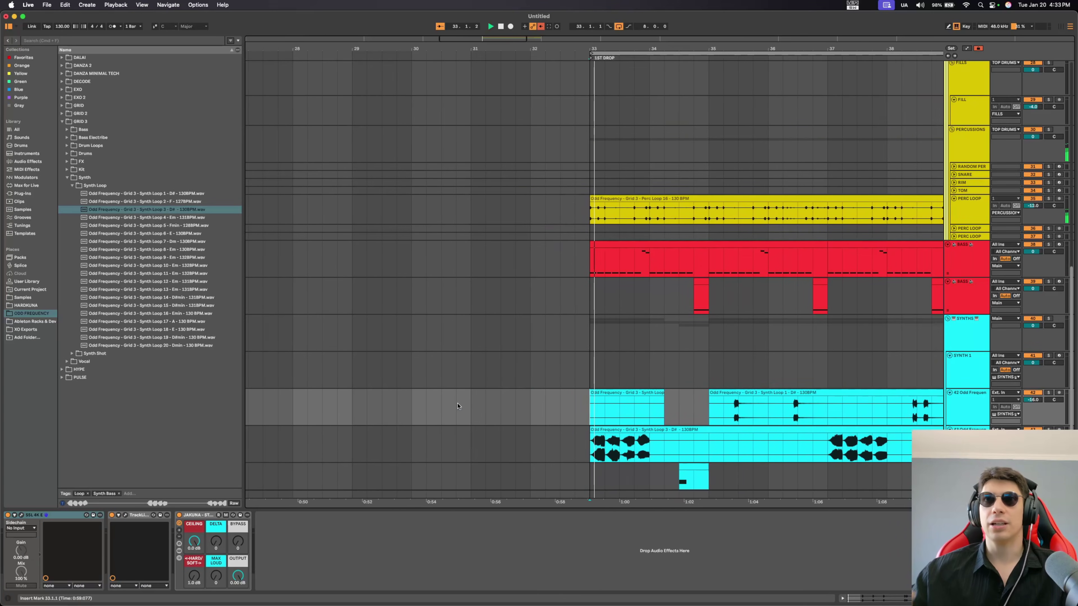
Step: Lower the SYNTH 2 track volume to -5.9 dB during playback
{"action": "scroll", "coordinate": [717, 396], "scroll_direction": "down", "scroll_amount": 3}
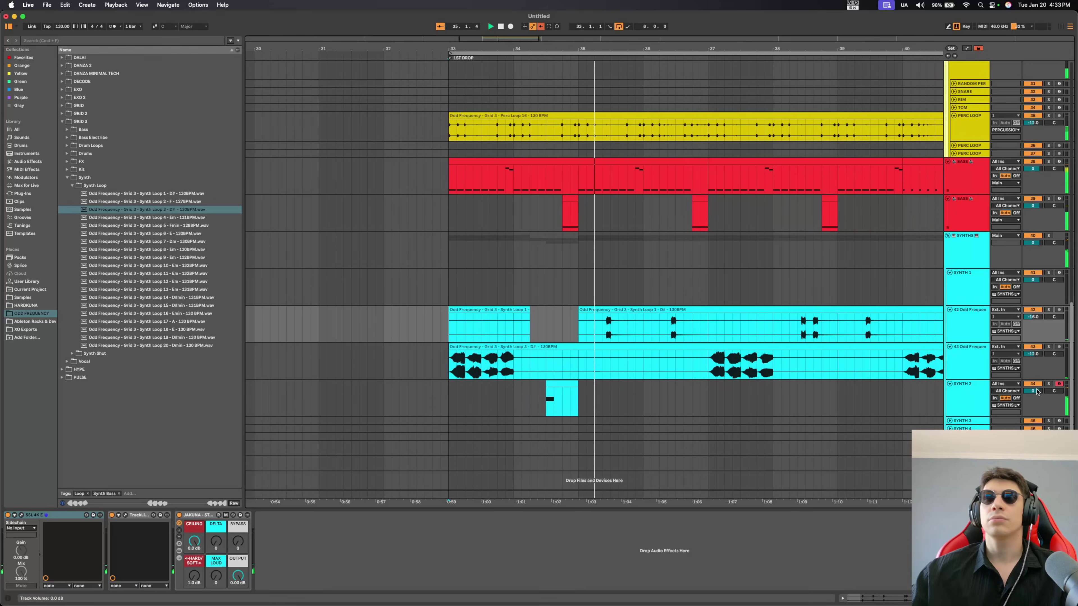
{"action": "left_click_drag", "start_coordinate": [1032, 391], "coordinate": [1032, 399]}
{"action": "key", "text": "minus"}
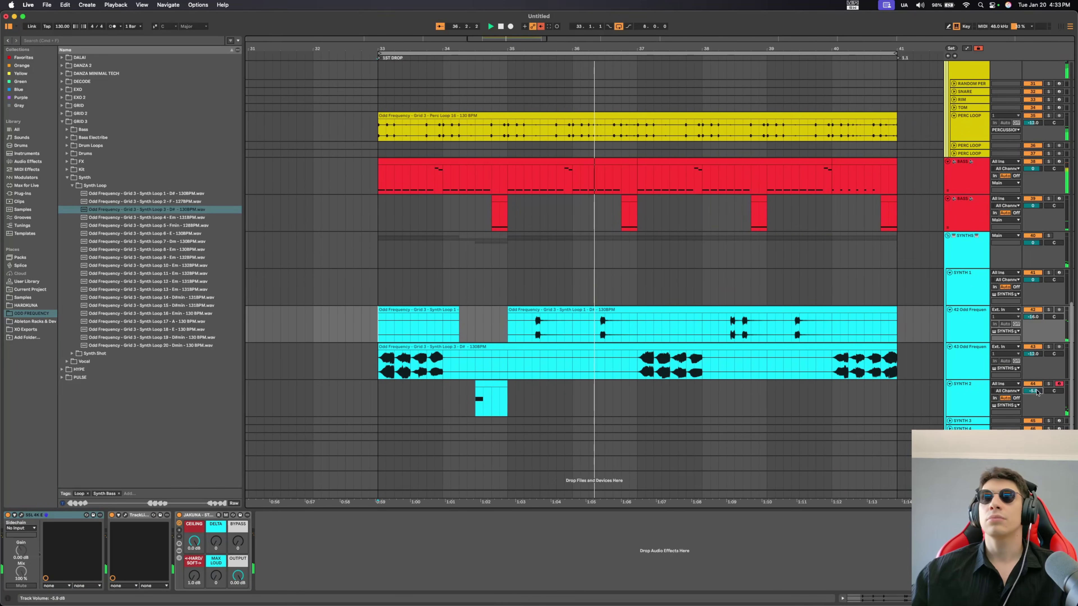
Step: Try a copy of the SYNTH 2 clip from 38.3.1 to 39.1.1
{"action": "left_click_drag", "start_coordinate": [588, 396], "coordinate": [426, 397]}
{"action": "key", "text": "super+d"}
{"action": "left_click", "coordinate": [665, 384]}
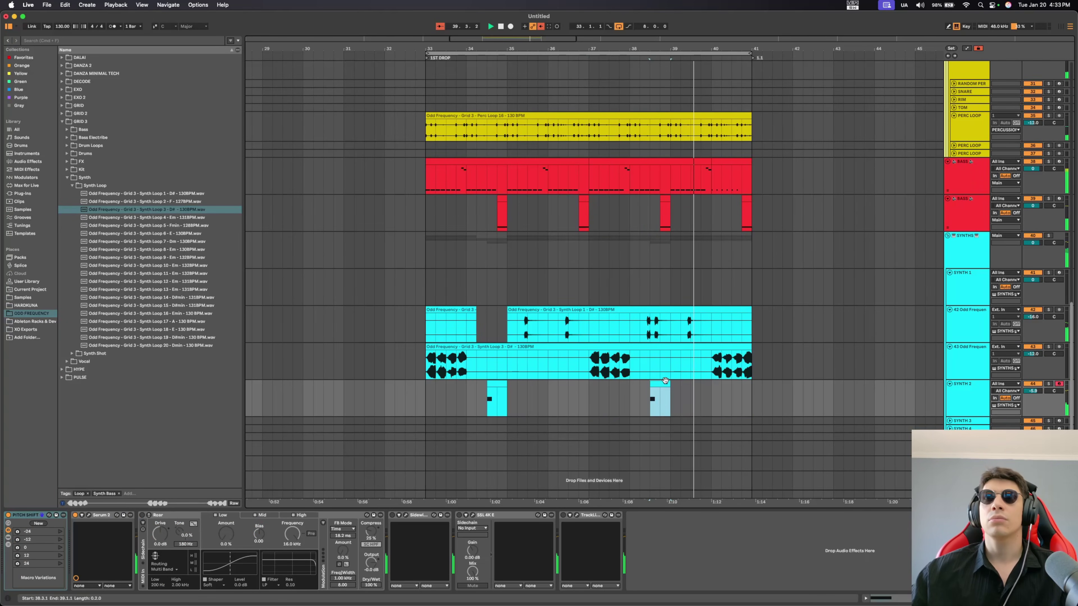
Step: Duplicate the SYNTH 2 track and delete the copied clip on the duplicate
{"action": "left_click", "coordinate": [476, 396]}
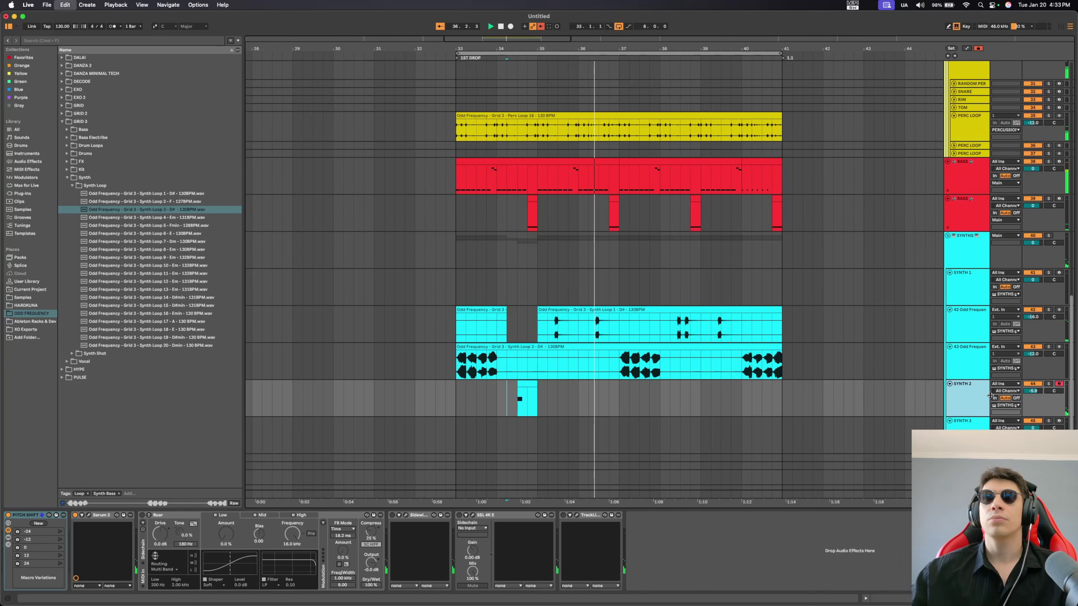
{"action": "key", "text": "super+d"}
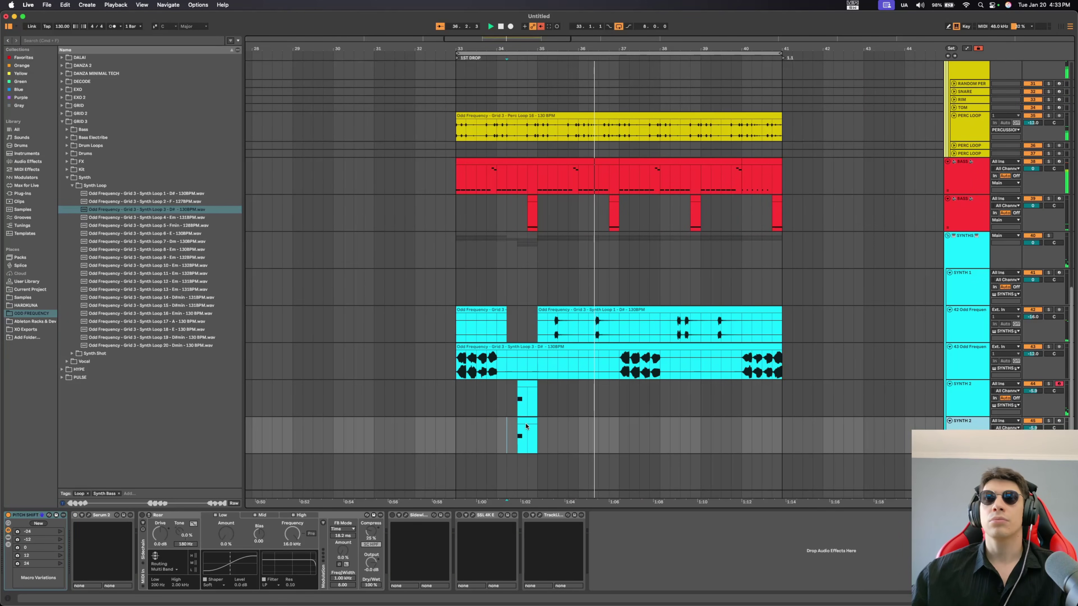
{"action": "left_click", "coordinate": [525, 425]}
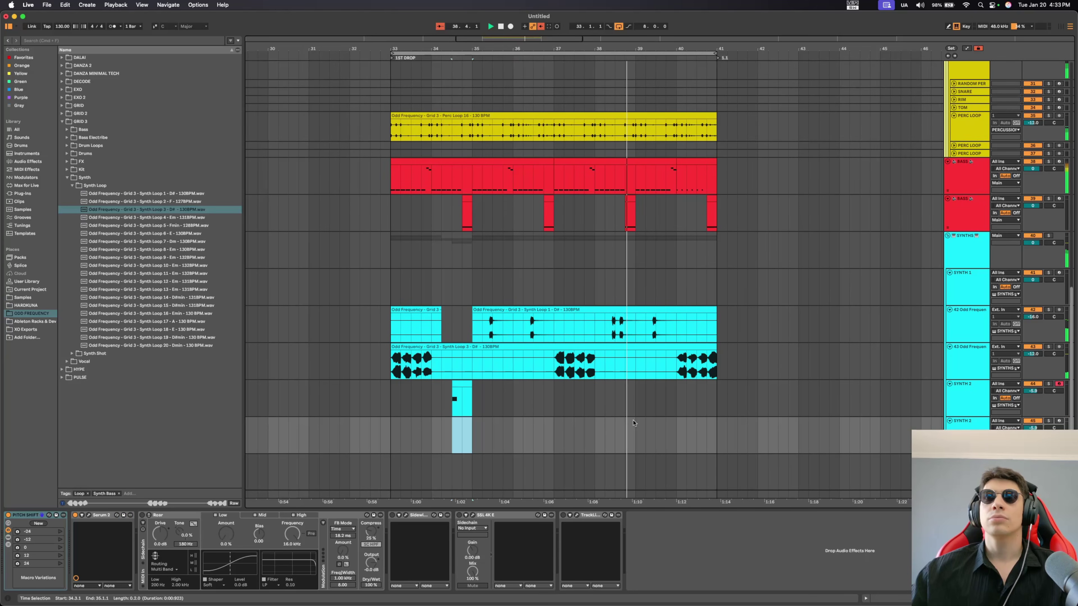
Step: Insert an empty MIDI clip on the duplicated SYNTH 2 track from 39.1.1 to 40.1.1
{"action": "left_click_drag", "start_coordinate": [640, 424], "coordinate": [678, 424]}
{"action": "key", "text": "space"}
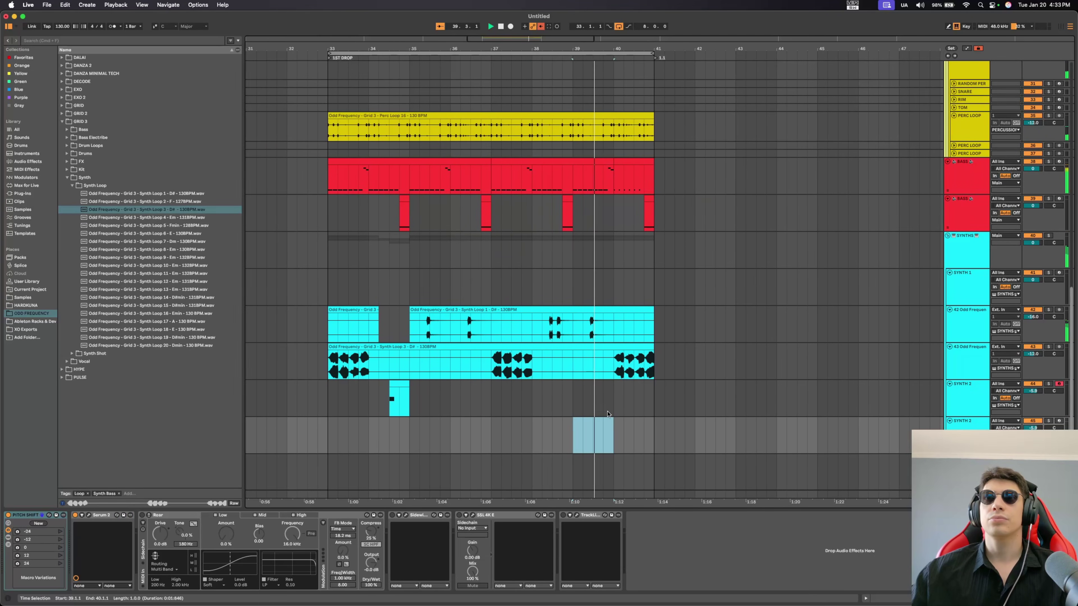
{"action": "key", "text": "super+shift+m"}
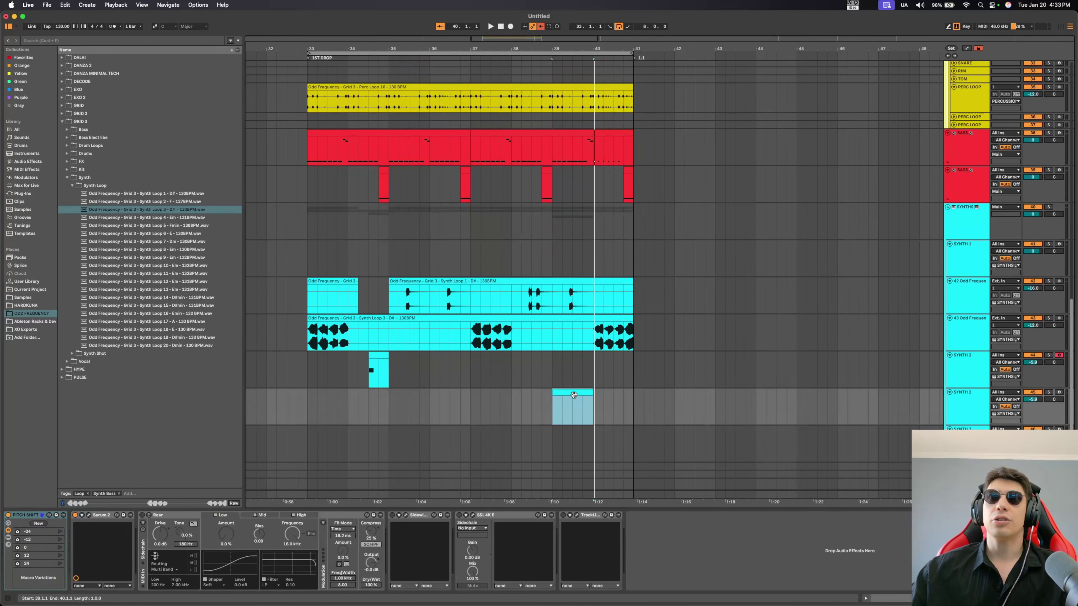
Step: Add a clip-long note to the new clip, load Serum 2's LD - Fancy Shit preset on its track and close the plug-in window
{"action": "key", "text": "F9"}
{"action": "key", "text": "e"}
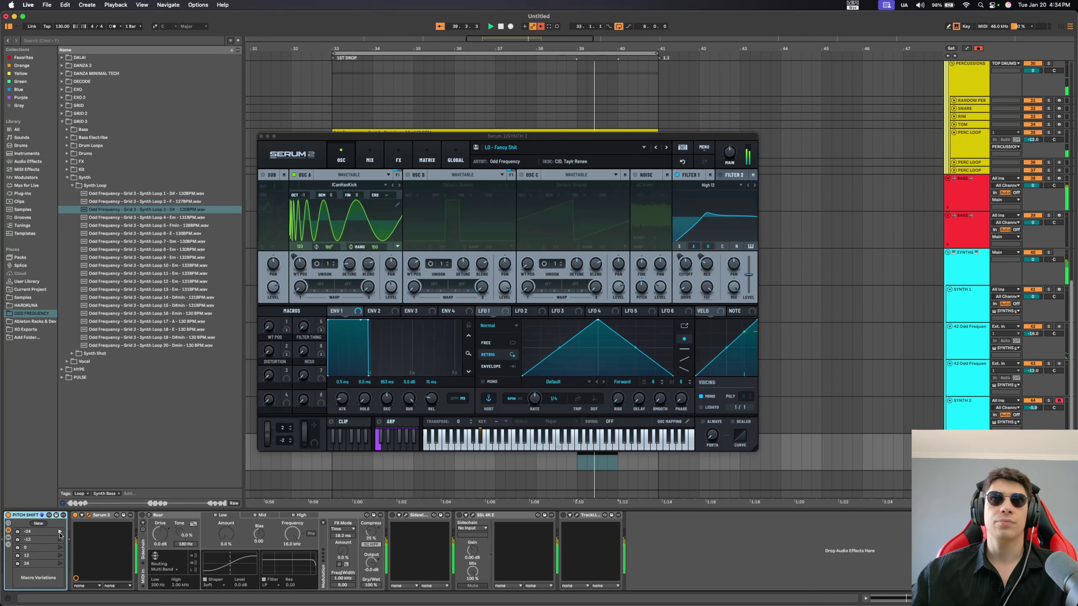
{"action": "left_click", "coordinate": [262, 137]}
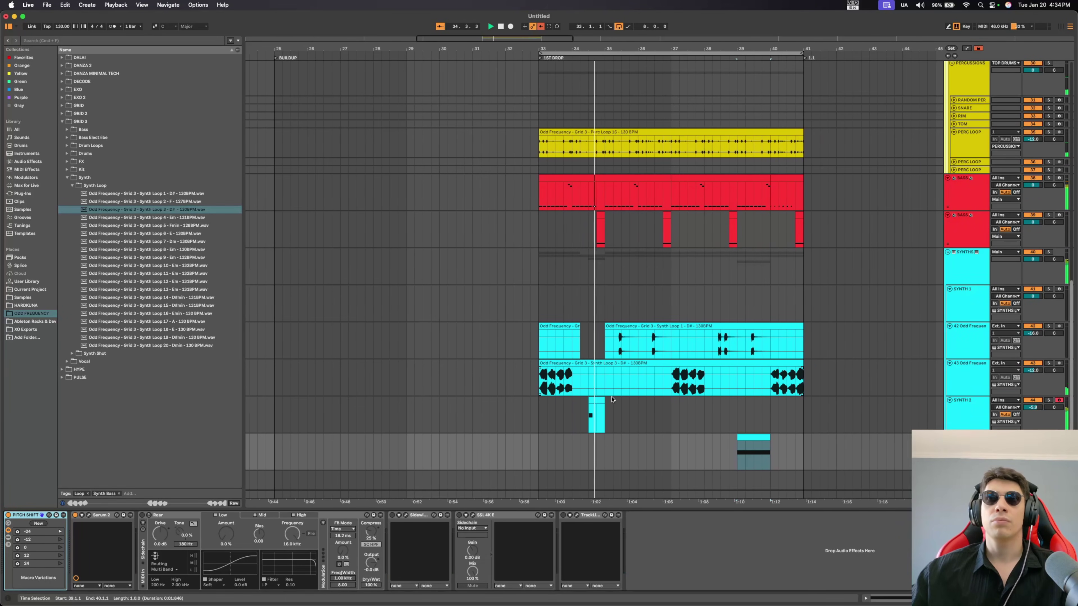
Step: Play through the looped drop and check how both SYNTH 2 lead clips fit with the synth loops, bass and percussion
{"action": "left_click", "coordinate": [552, 388]}
{"action": "key", "text": "plus"}
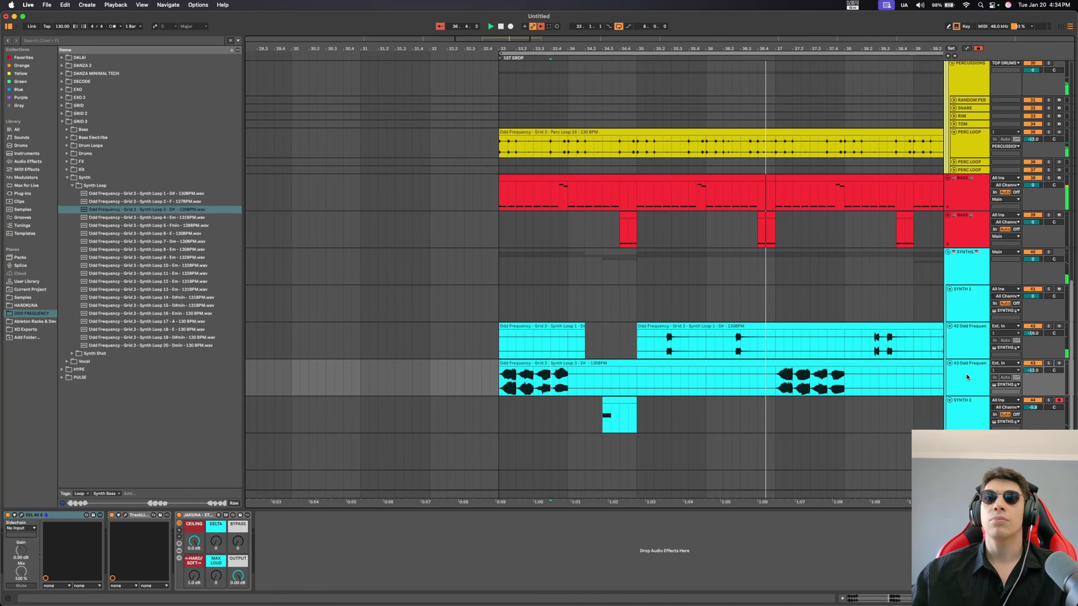
{"action": "key", "text": "minus"}
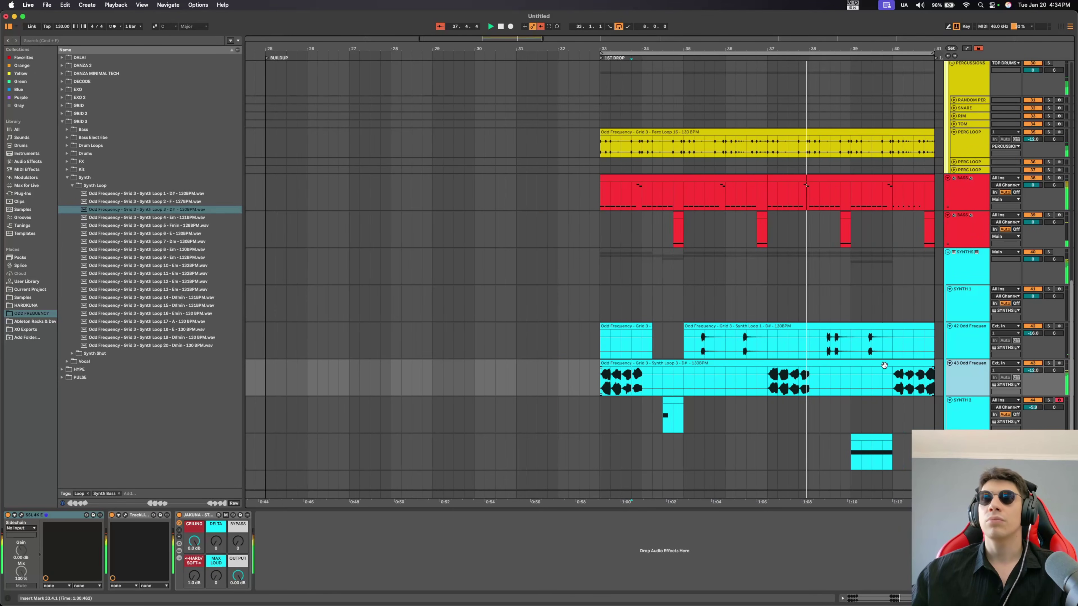
{"action": "scroll", "coordinate": [882, 366], "scroll_direction": "up", "scroll_amount": 3}
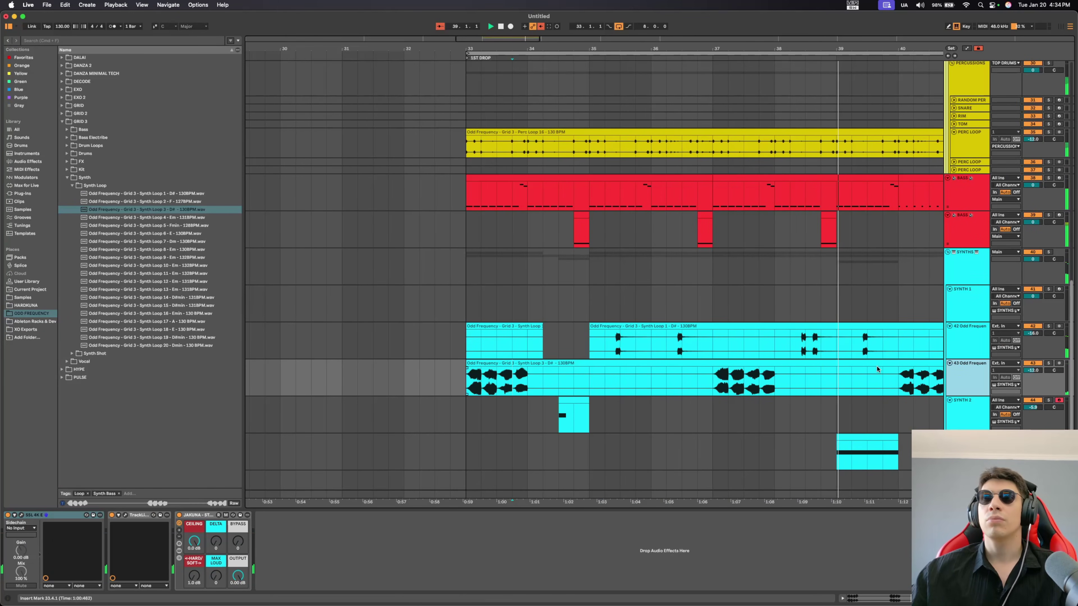
{"action": "scroll", "coordinate": [878, 373], "scroll_direction": "down", "scroll_amount": 5}
{"action": "scroll", "coordinate": [891, 395], "scroll_direction": "up", "scroll_amount": 8}
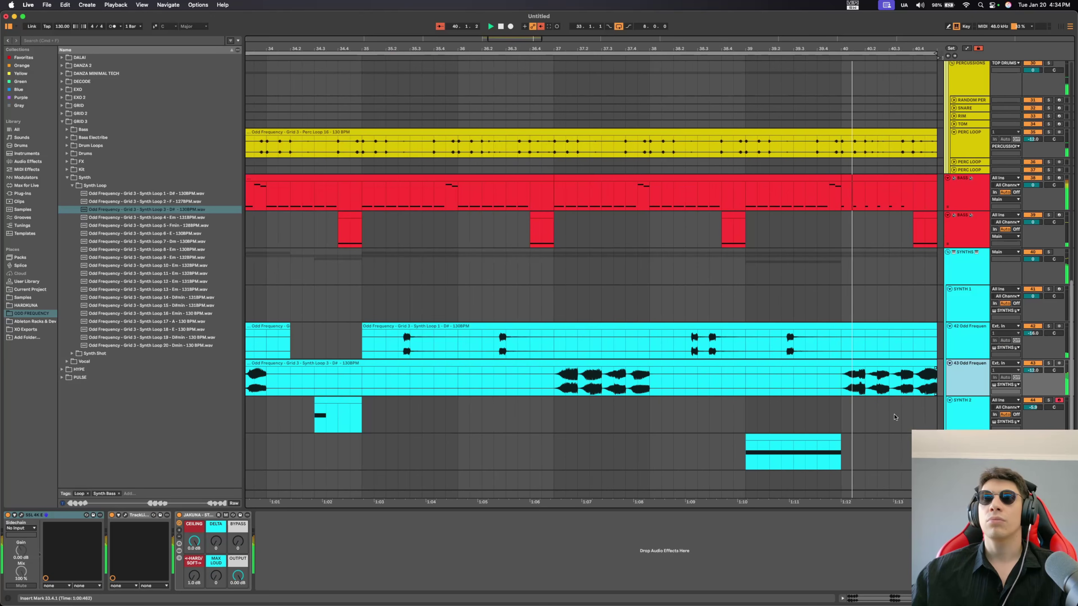
{"action": "left_click", "coordinate": [826, 444]}
{"action": "scroll", "coordinate": [868, 423], "scroll_direction": "down", "scroll_amount": 5}
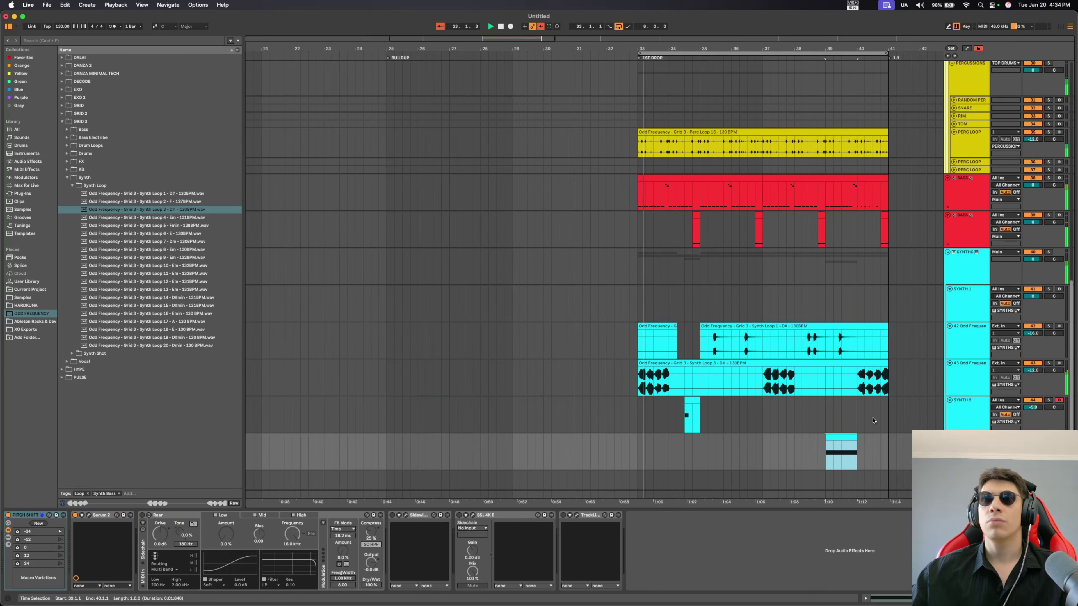
{"action": "scroll", "coordinate": [862, 394], "scroll_direction": "up", "scroll_amount": 1}
{"action": "scroll", "coordinate": [849, 397], "scroll_direction": "down", "scroll_amount": 3}
{"action": "scroll", "coordinate": [832, 403], "scroll_direction": "up", "scroll_amount": 3}
{"action": "scroll", "coordinate": [832, 403], "scroll_direction": "down", "scroll_amount": 3}
{"action": "scroll", "coordinate": [833, 402], "scroll_direction": "up", "scroll_amount": 2}
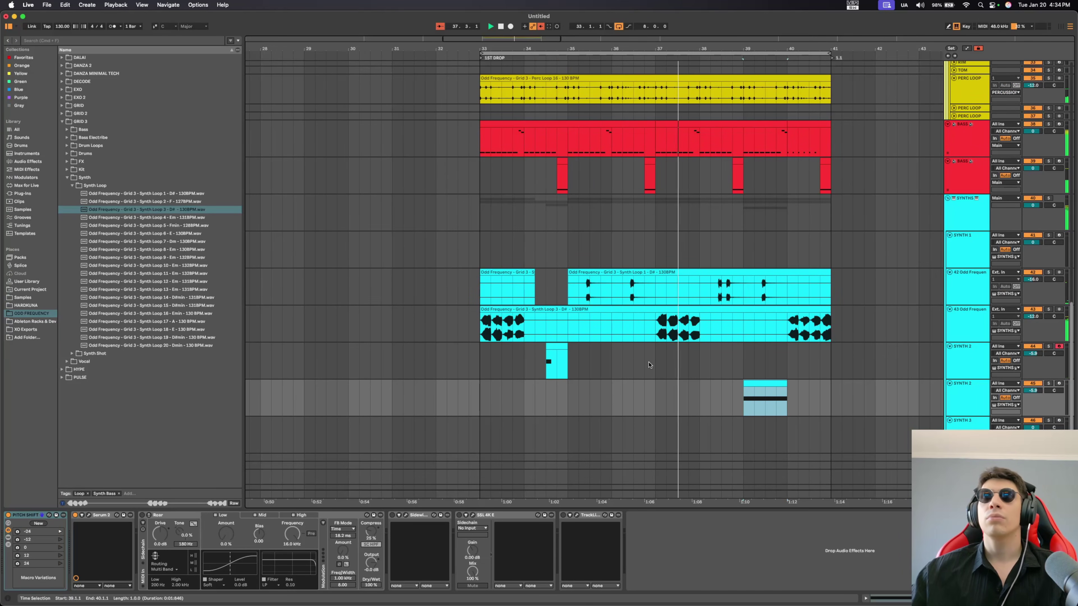
{"action": "scroll", "coordinate": [694, 375], "scroll_direction": "up", "scroll_amount": 2}
{"action": "scroll", "coordinate": [694, 375], "scroll_direction": "down", "scroll_amount": 3}
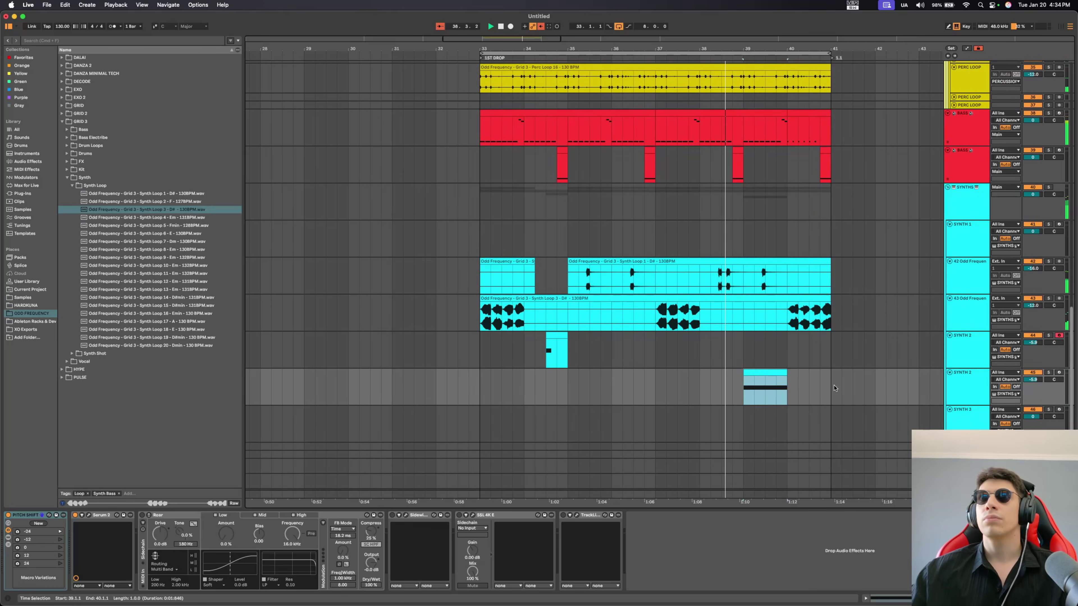
{"action": "scroll", "coordinate": [738, 372], "scroll_direction": "up", "scroll_amount": 1}
{"action": "left_click", "coordinate": [738, 371]}
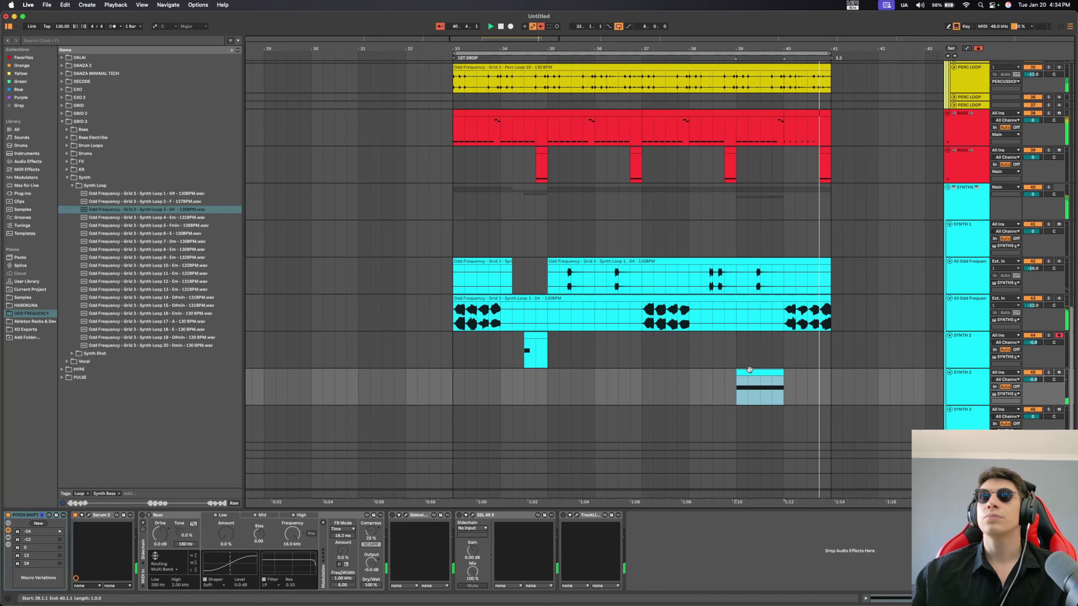
{"action": "scroll", "coordinate": [646, 357], "scroll_direction": "up", "scroll_amount": 2}
{"action": "scroll", "coordinate": [646, 357], "scroll_direction": "down", "scroll_amount": 3}
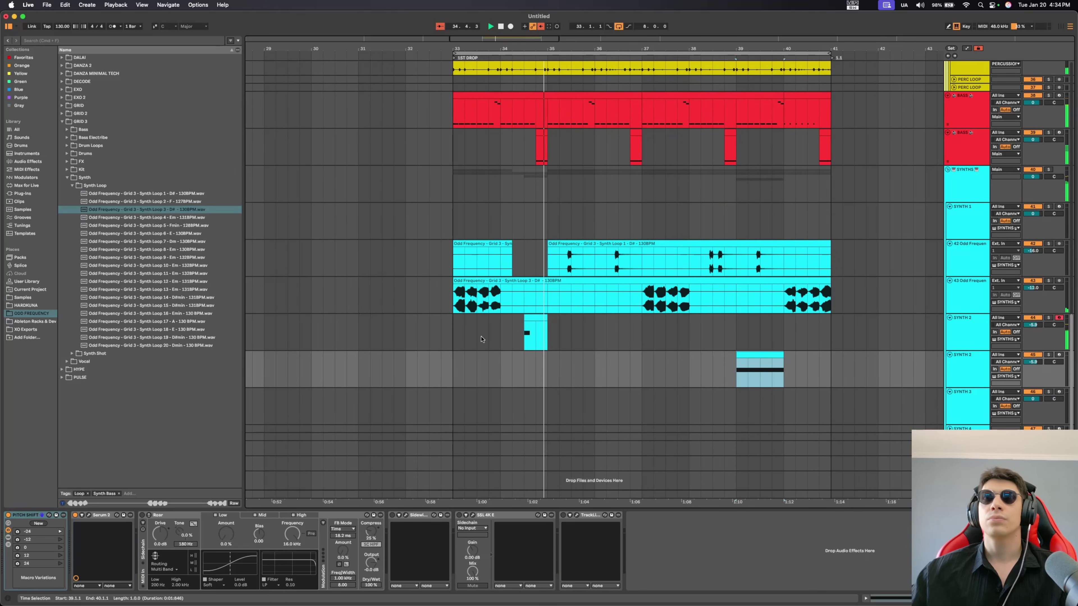
{"action": "left_click", "coordinate": [455, 343]}
{"action": "scroll", "coordinate": [617, 354], "scroll_direction": "up", "scroll_amount": 4}
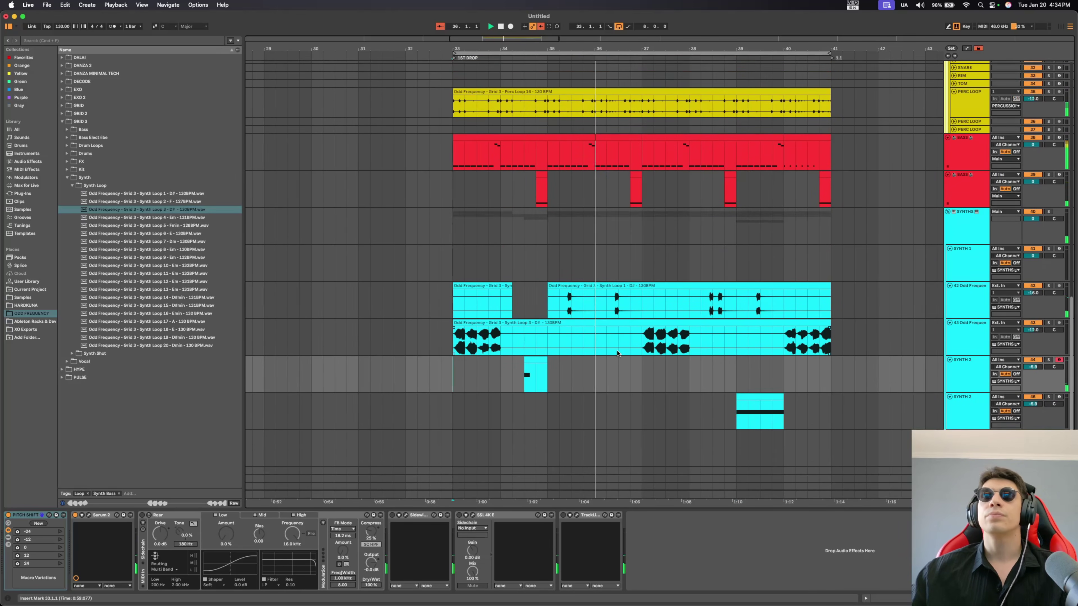
{"action": "scroll", "coordinate": [617, 355], "scroll_direction": "down", "scroll_amount": 3}
Step: Collapse the GRID 3 Synth folder and open the Wet folder inside Vocal Phrases
{"action": "left_click", "coordinate": [67, 178]}
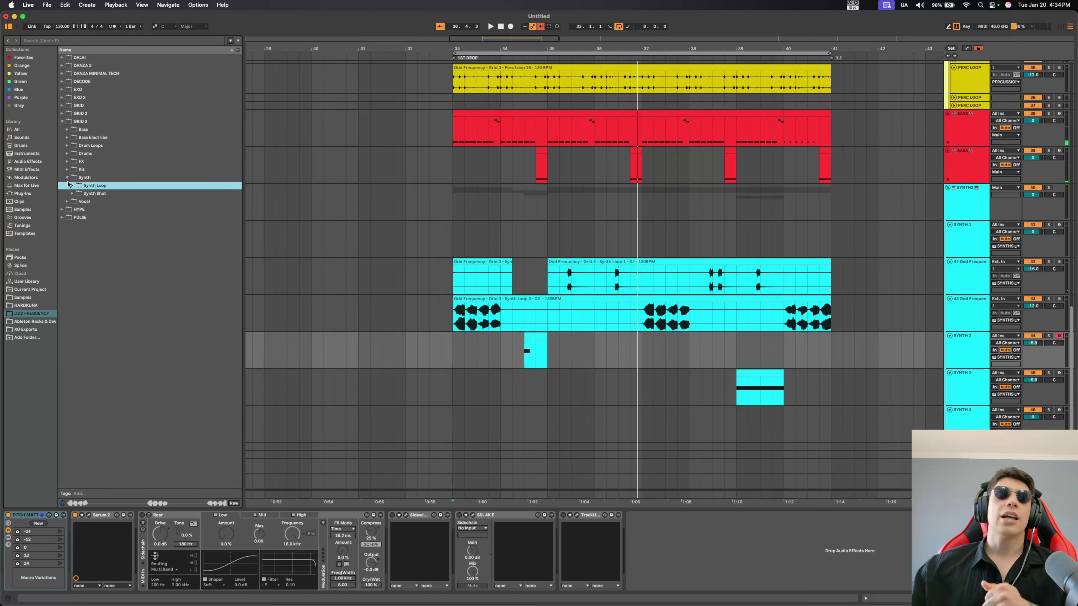
{"action": "left_click", "coordinate": [67, 186]}
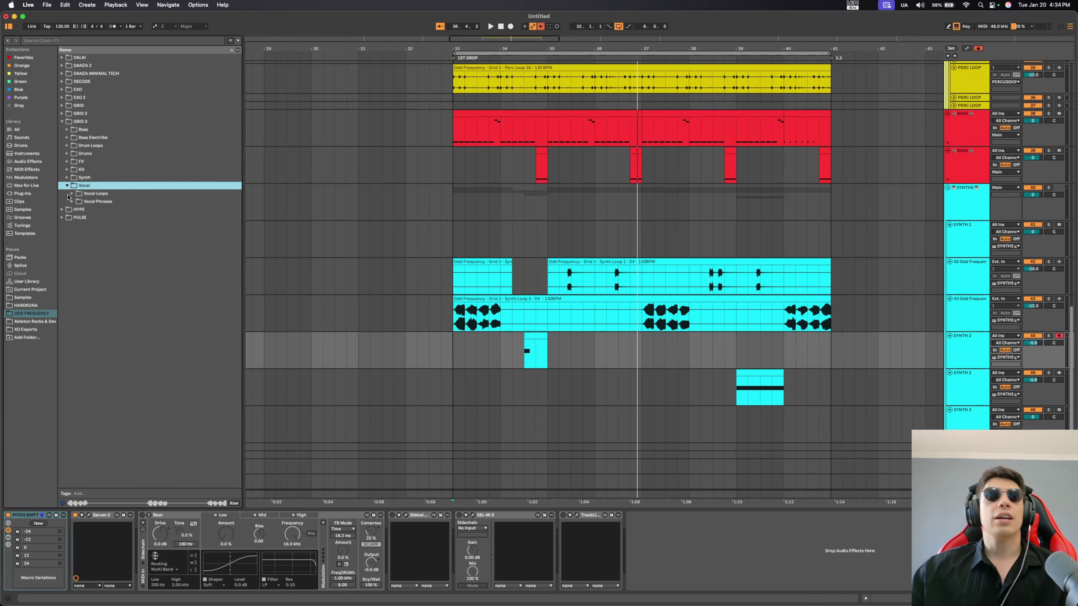
{"action": "left_click", "coordinate": [71, 194]}
{"action": "left_click", "coordinate": [73, 201]}
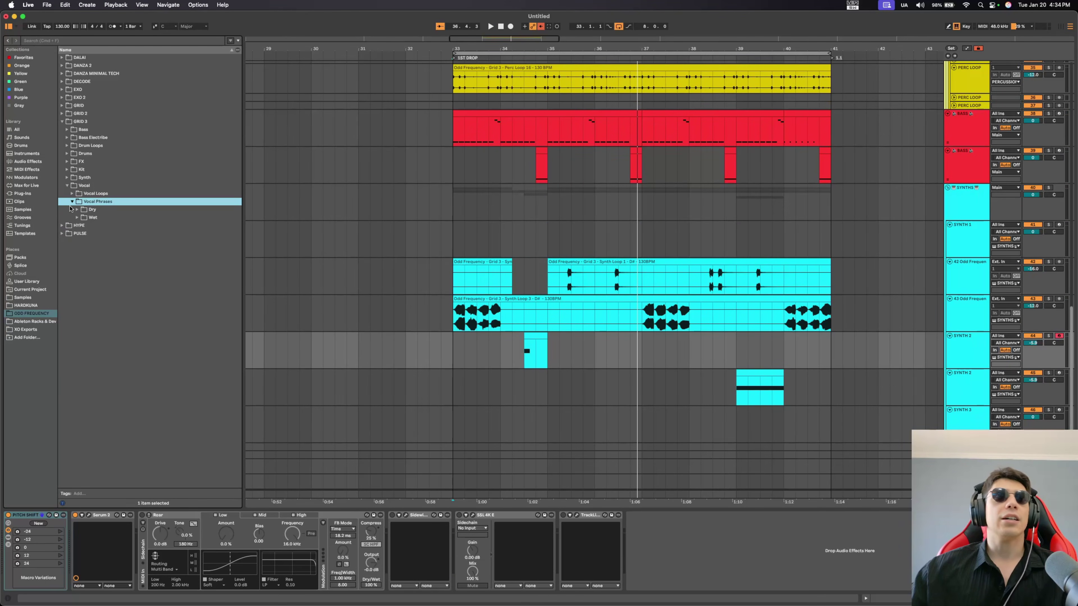
{"action": "left_click", "coordinate": [77, 217]}
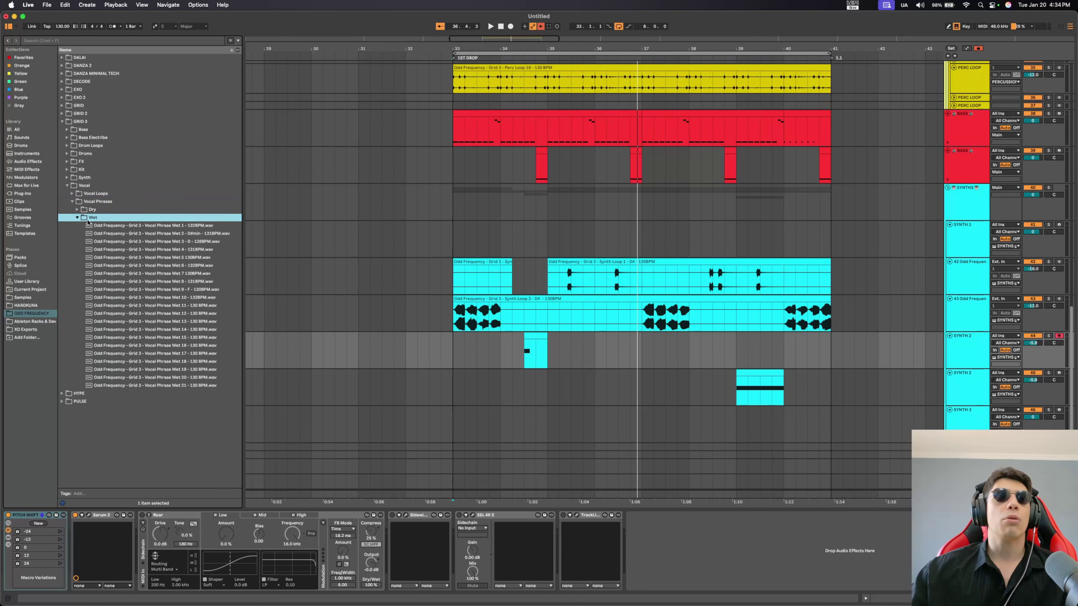
Step: Preview Vocal Phrase Wet 2 and place it on the track below the VOCALS group from 29.1.1 to 37.1.1
{"action": "left_click", "coordinate": [155, 234]}
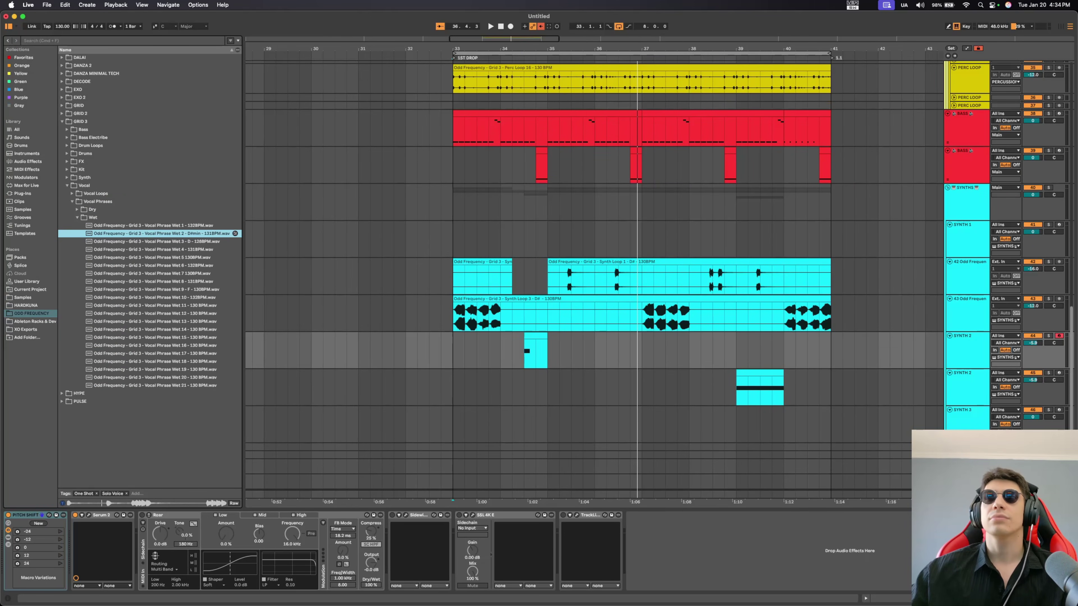
{"action": "scroll", "coordinate": [877, 437], "scroll_direction": "down", "scroll_amount": 3}
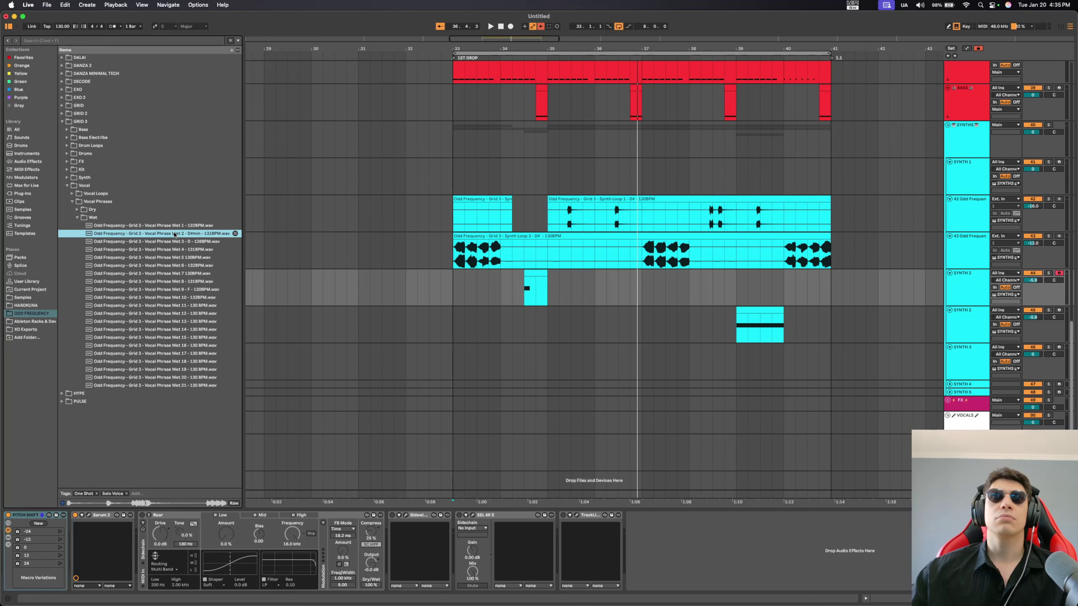
{"action": "left_click_drag", "start_coordinate": [174, 234], "coordinate": [261, 448]}
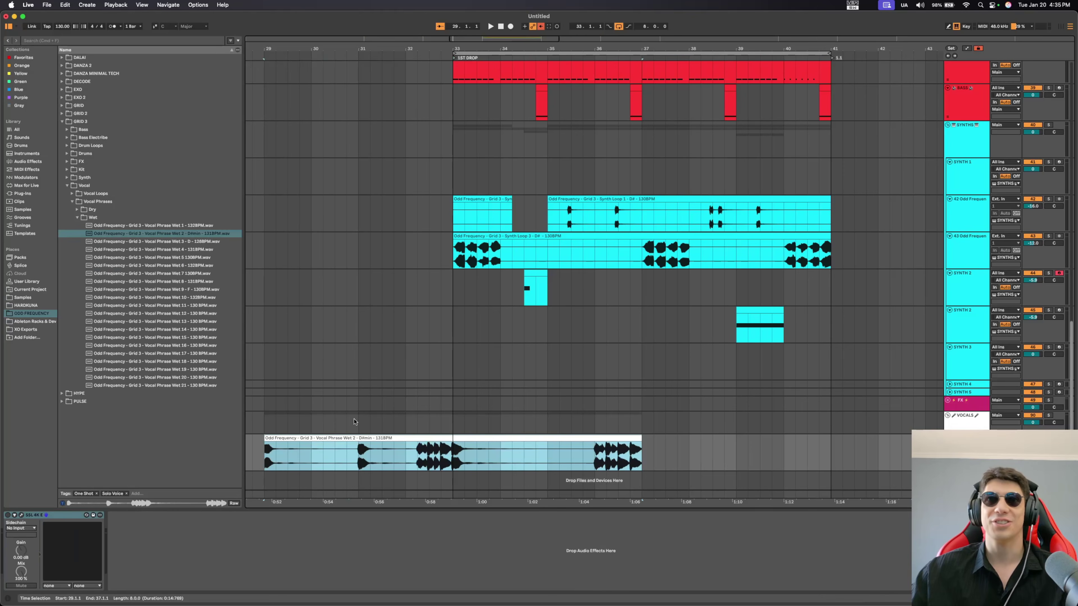
Step: Audition Vocal Phrases Wet 3, 5, 6, 8 and 11, and return to Wet 2 for comparison
{"action": "left_click", "coordinate": [159, 243]}
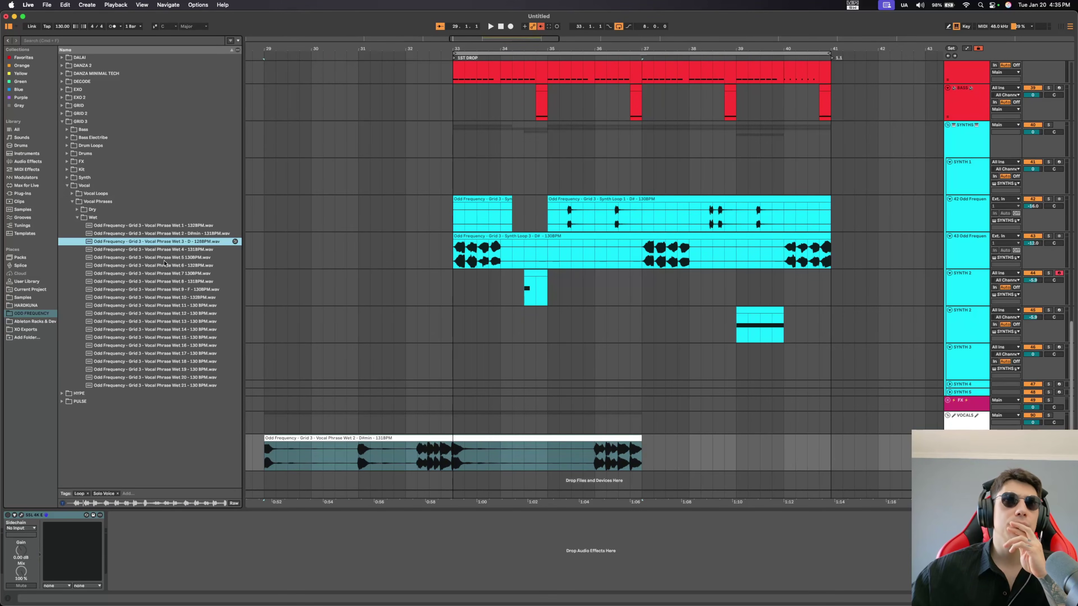
{"action": "left_click", "coordinate": [168, 257]}
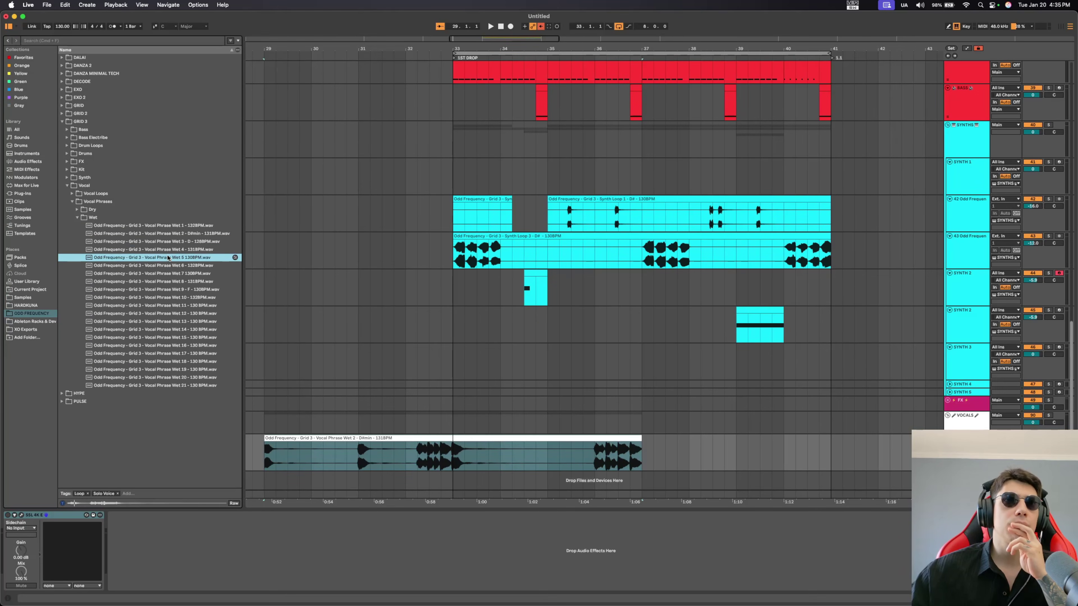
{"action": "left_click", "coordinate": [166, 267]}
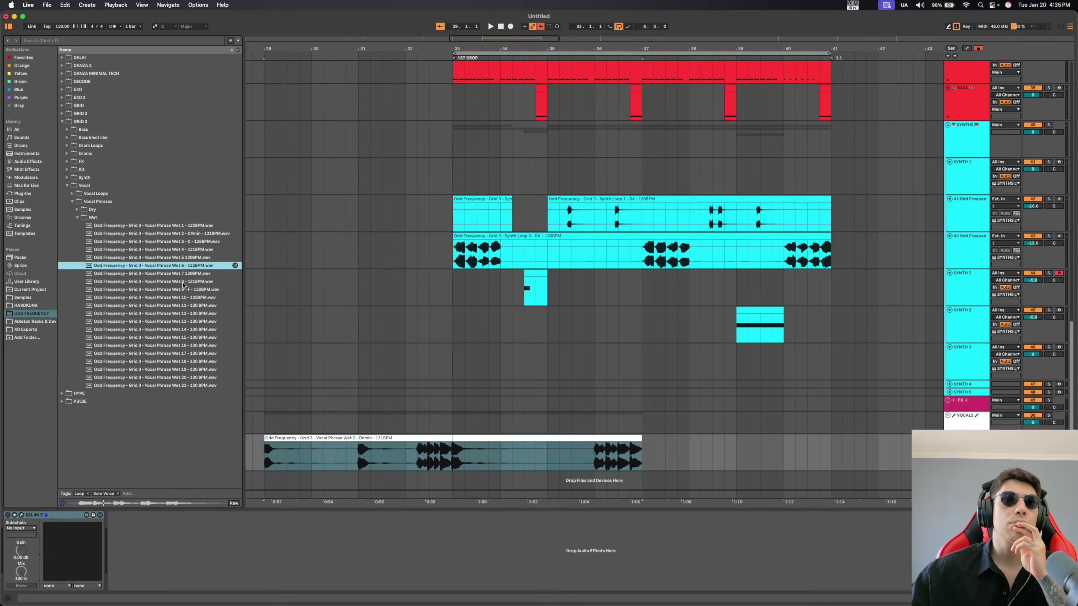
{"action": "left_click", "coordinate": [184, 282]}
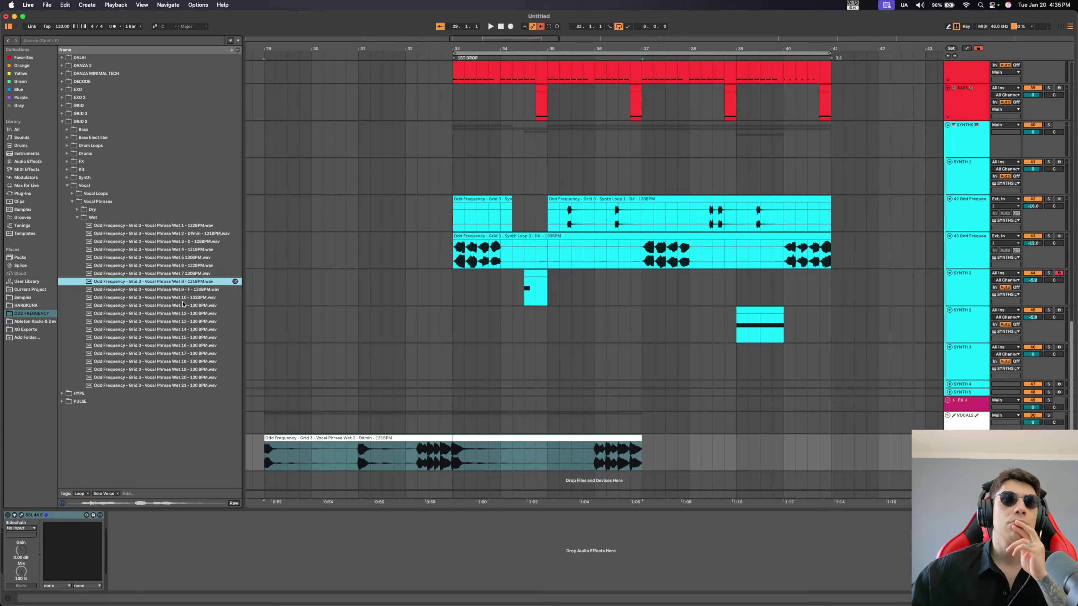
{"action": "left_click", "coordinate": [183, 307]}
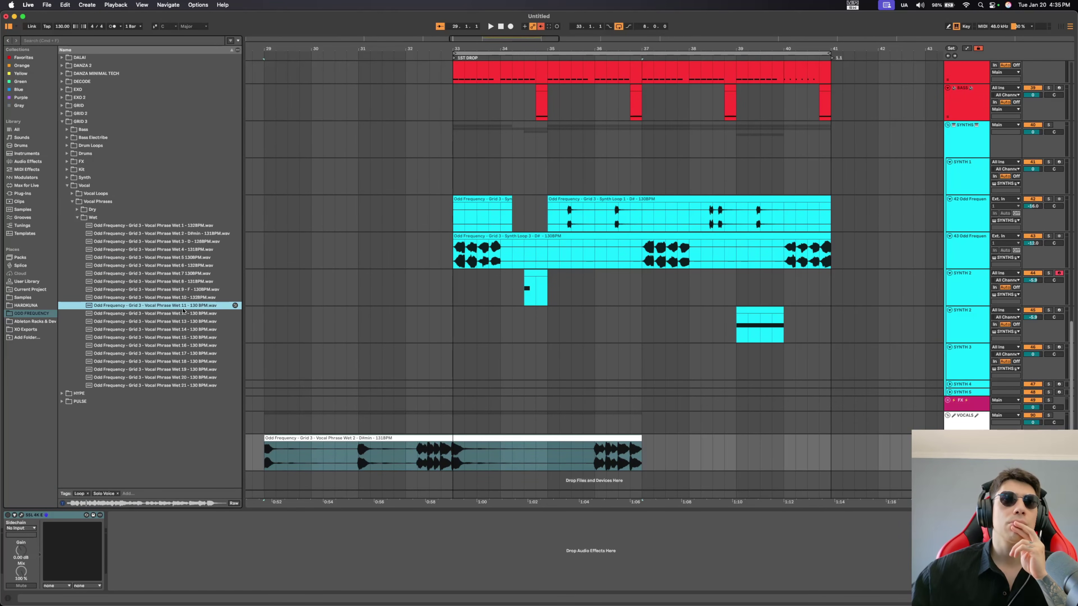
{"action": "left_click", "coordinate": [190, 258]}
{"action": "left_click", "coordinate": [196, 234]}
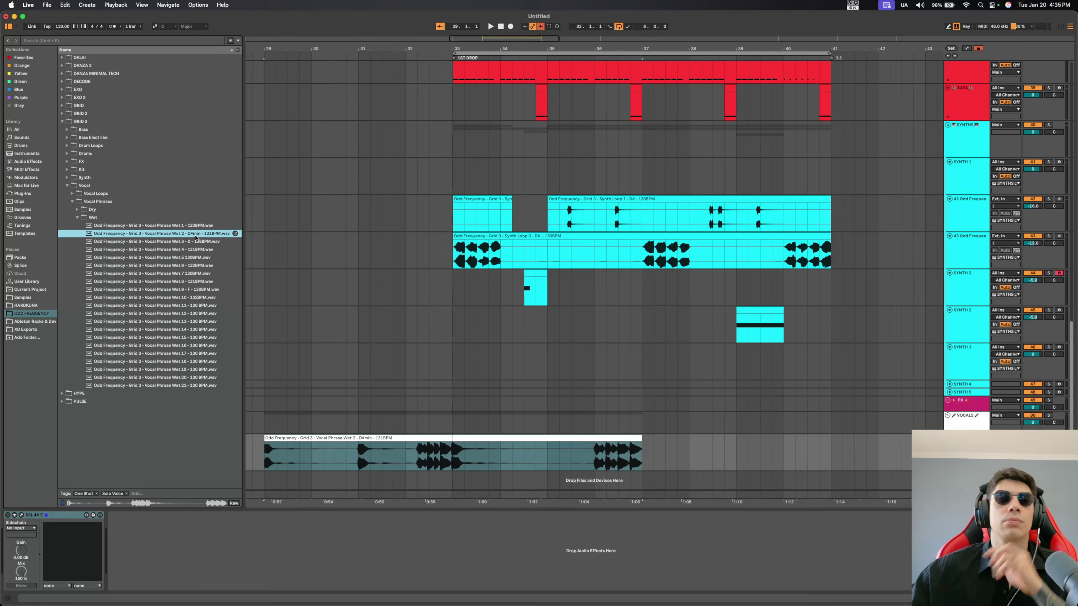
Step: Play the arrangement from 29.1.1 and listen to how the Wet 2 vocal phrase leads into and fits the drop
{"action": "left_click", "coordinate": [266, 421]}
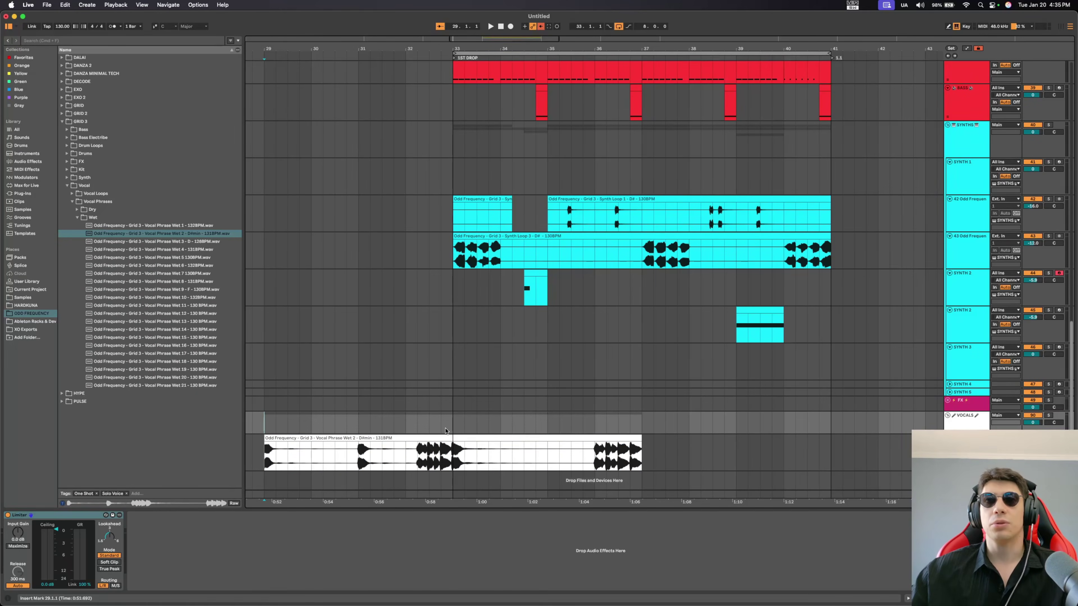
{"action": "key", "text": "space"}
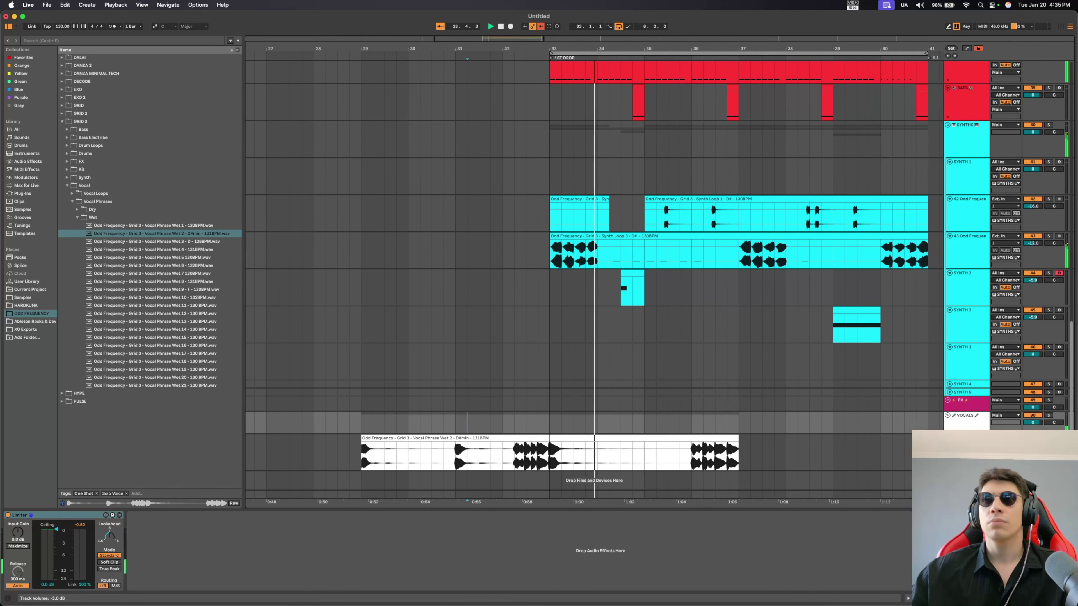
{"action": "left_click", "coordinate": [632, 447]}
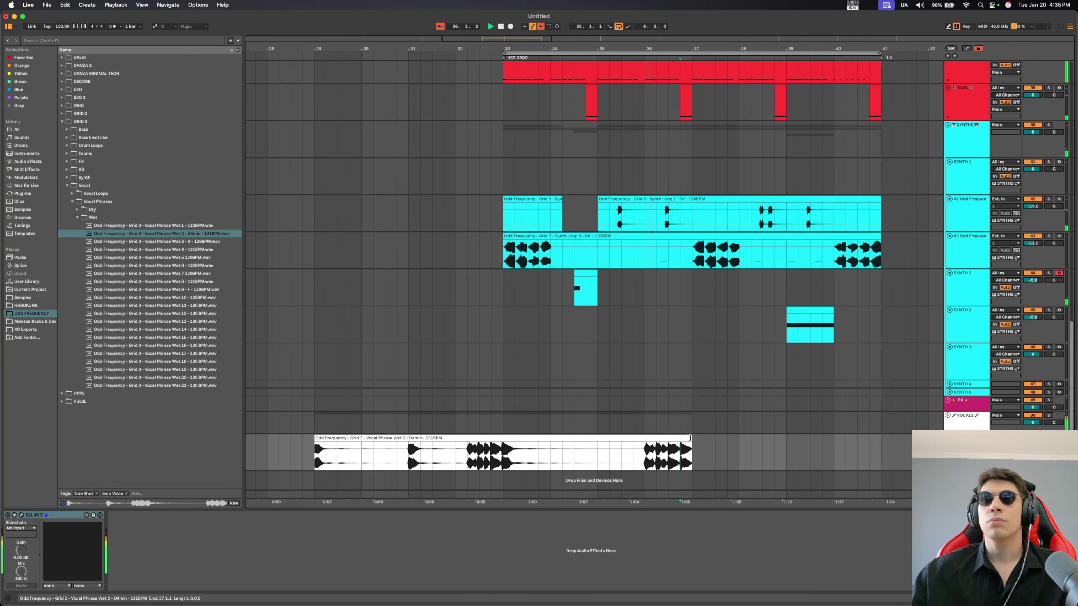
Step: Duplicate the 1ST DROP section from 33.1.1 to 41.1.1 across all tracks and extend the loop to end at 49.1.1
{"action": "scroll", "coordinate": [689, 437], "scroll_direction": "down", "scroll_amount": 5}
{"action": "left_click", "coordinate": [611, 56]}
{"action": "scroll", "coordinate": [611, 255], "scroll_direction": "up", "scroll_amount": 10}
{"action": "scroll", "coordinate": [610, 58], "scroll_direction": "up", "scroll_amount": 8}
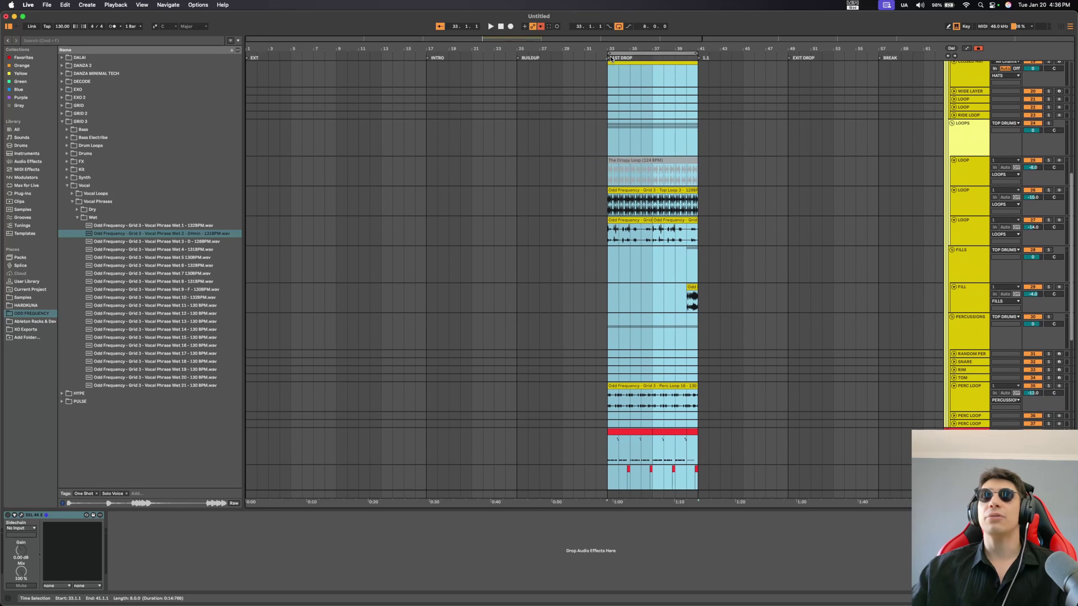
{"action": "scroll", "coordinate": [610, 58], "scroll_direction": "up", "scroll_amount": 6}
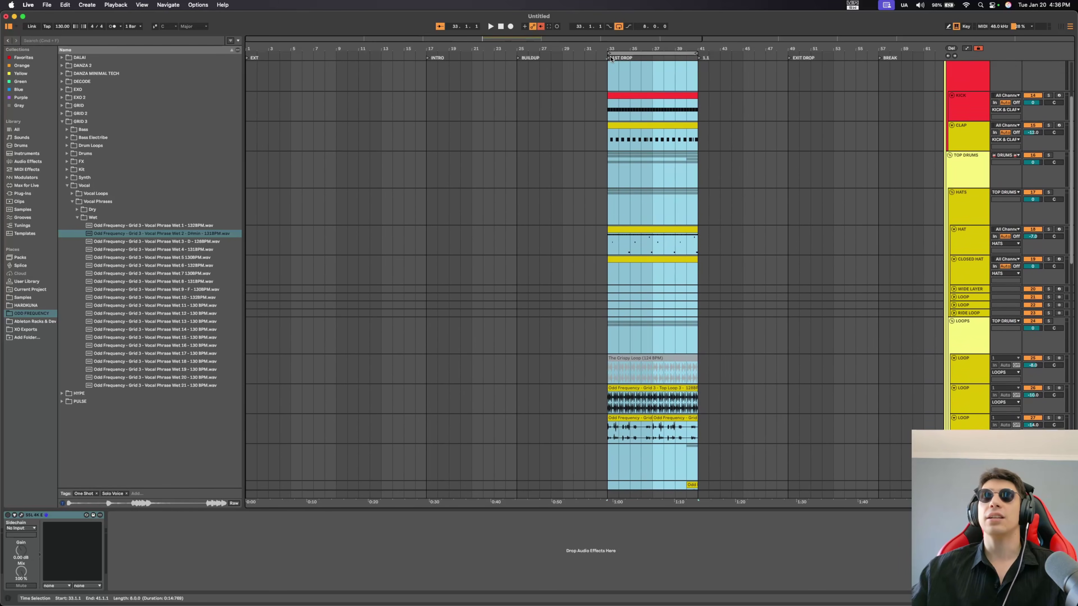
{"action": "left_click", "coordinate": [599, 192], "text": "shift"}
{"action": "left_click", "coordinate": [608, 192], "text": "shift"}
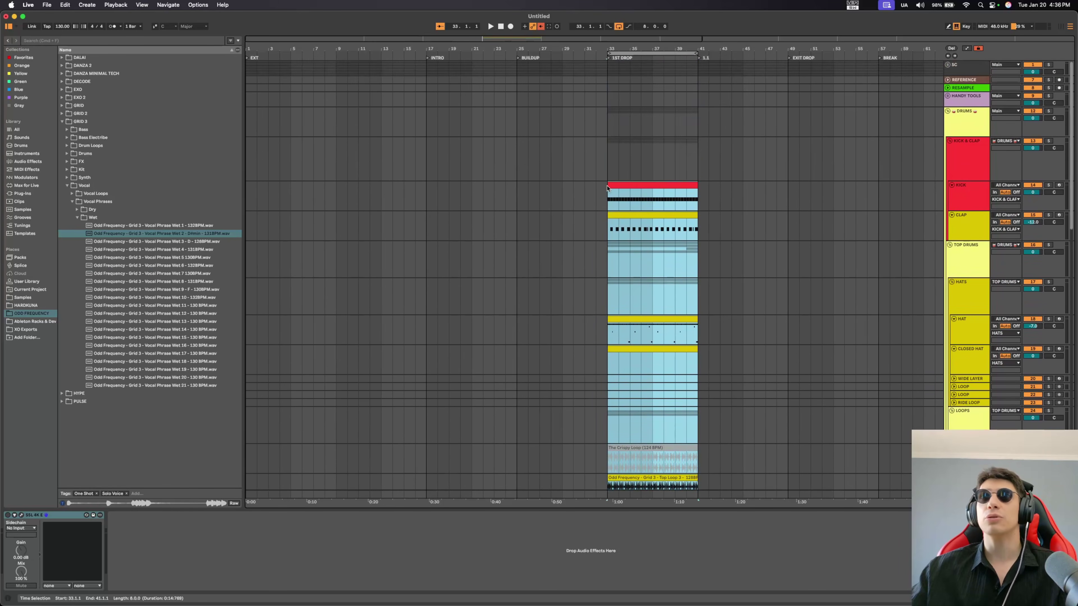
{"action": "key", "text": "super+d"}
{"action": "left_click_drag", "start_coordinate": [695, 60], "coordinate": [788, 60]}
{"action": "scroll", "coordinate": [746, 241], "scroll_direction": "down", "scroll_amount": 5}
{"action": "scroll", "coordinate": [746, 241], "scroll_direction": "down", "scroll_amount": 8}
{"action": "left_click", "coordinate": [952, 212]}
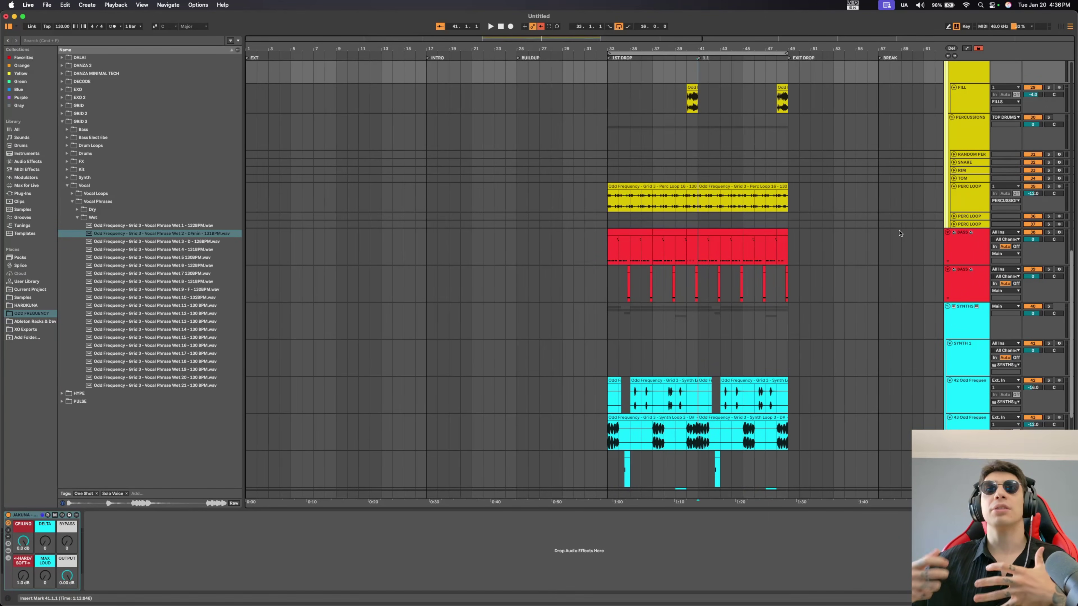
Step: In the duplicated HAT clip at 41.1.1, move every other hat note to a second hat sample and play the result
{"action": "scroll", "coordinate": [832, 221], "scroll_direction": "up", "scroll_amount": 15}
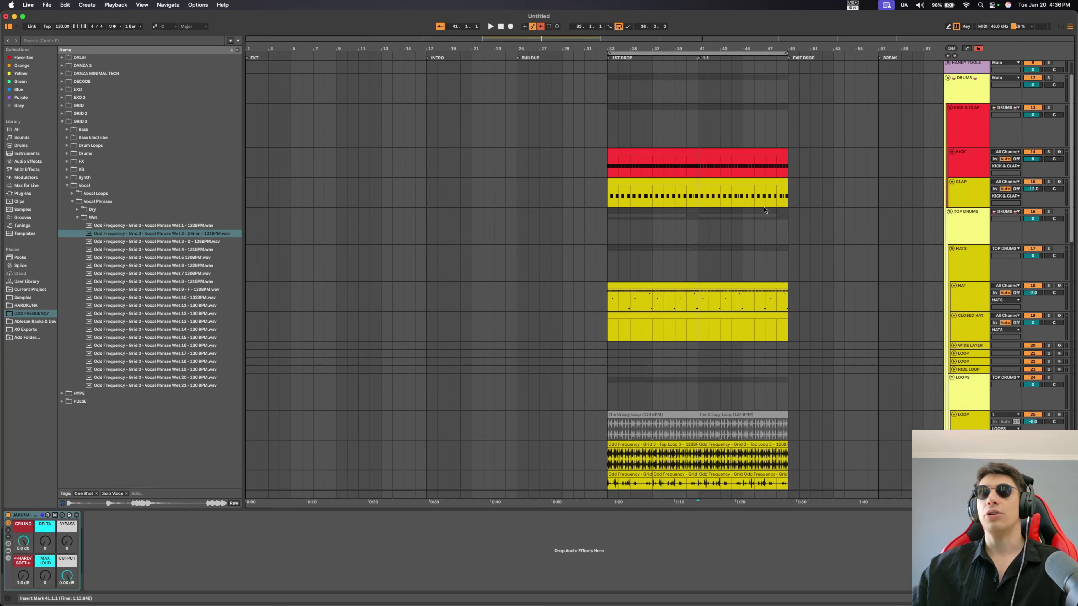
{"action": "left_click", "coordinate": [709, 287]}
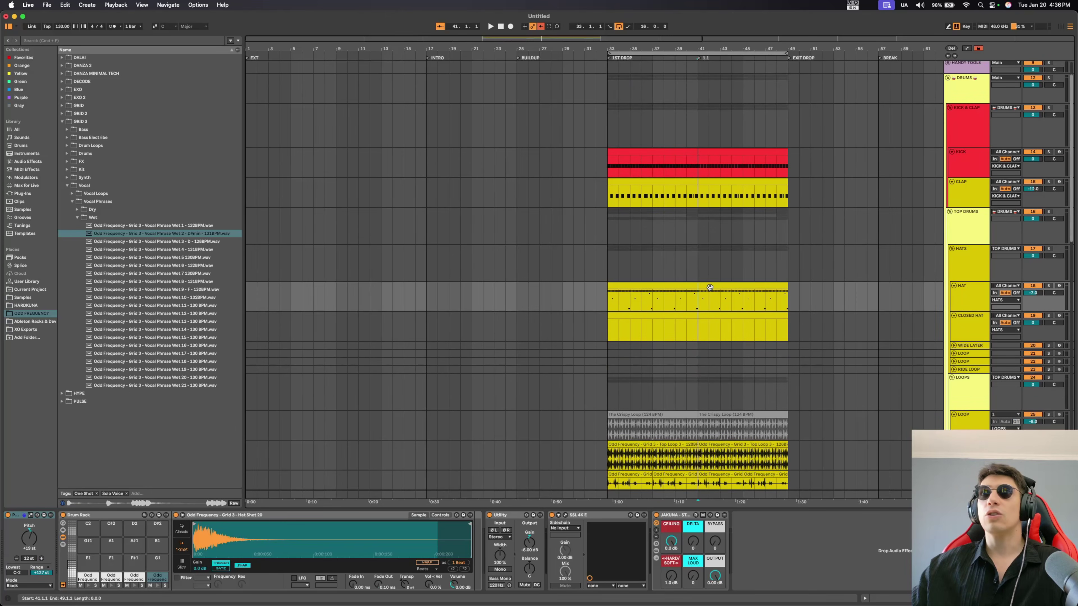
{"action": "double_click", "coordinate": [709, 287]}
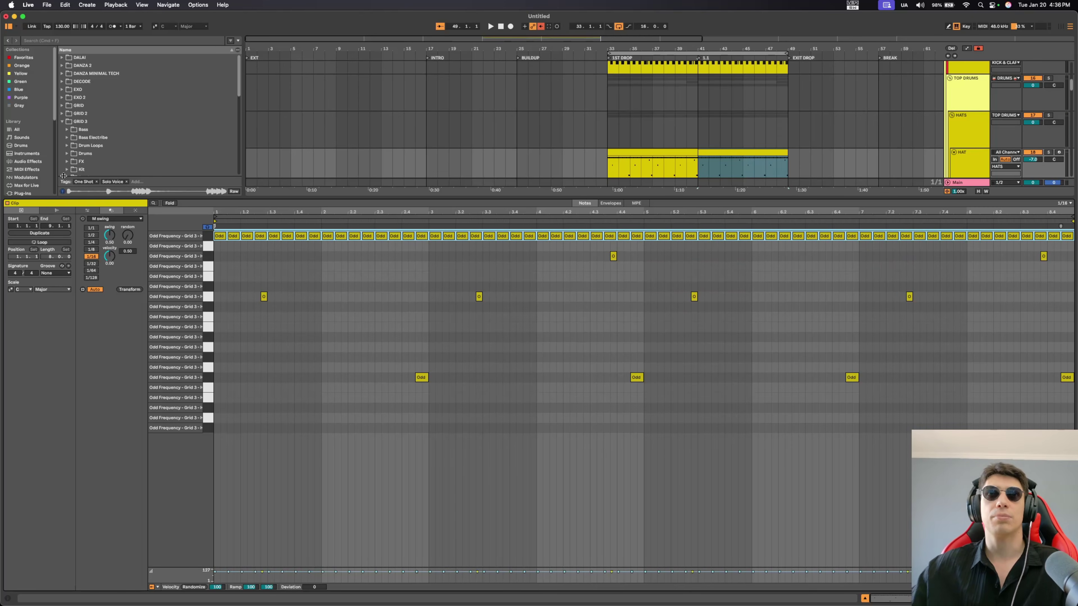
{"action": "key", "text": "super+z"}
{"action": "key", "text": "space"}
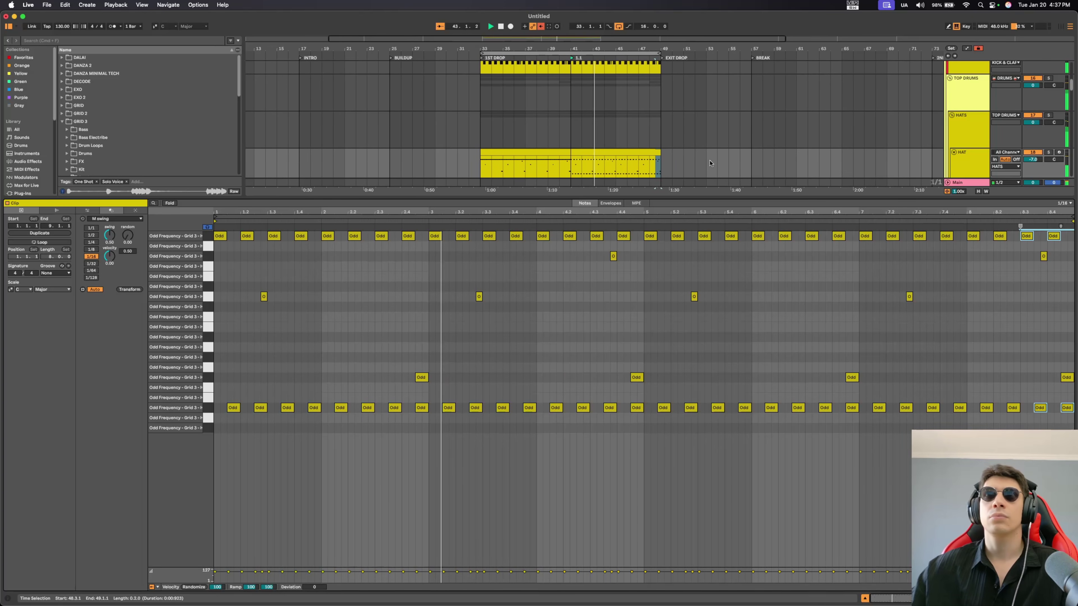
{"action": "left_click", "coordinate": [613, 166]}
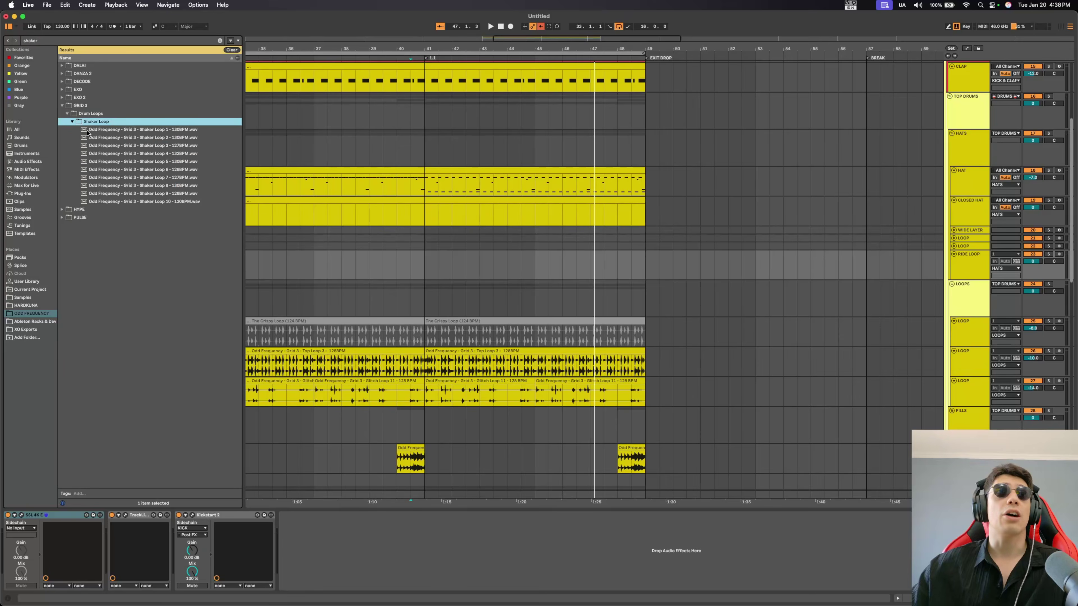
Step: Audition the GRID 3 shaker loops and place Shaker Loop 10 on the ride loop track from 41.1.1 to 49.1.1, renamed SHAKER LOOP
{"action": "left_click", "coordinate": [137, 129]}
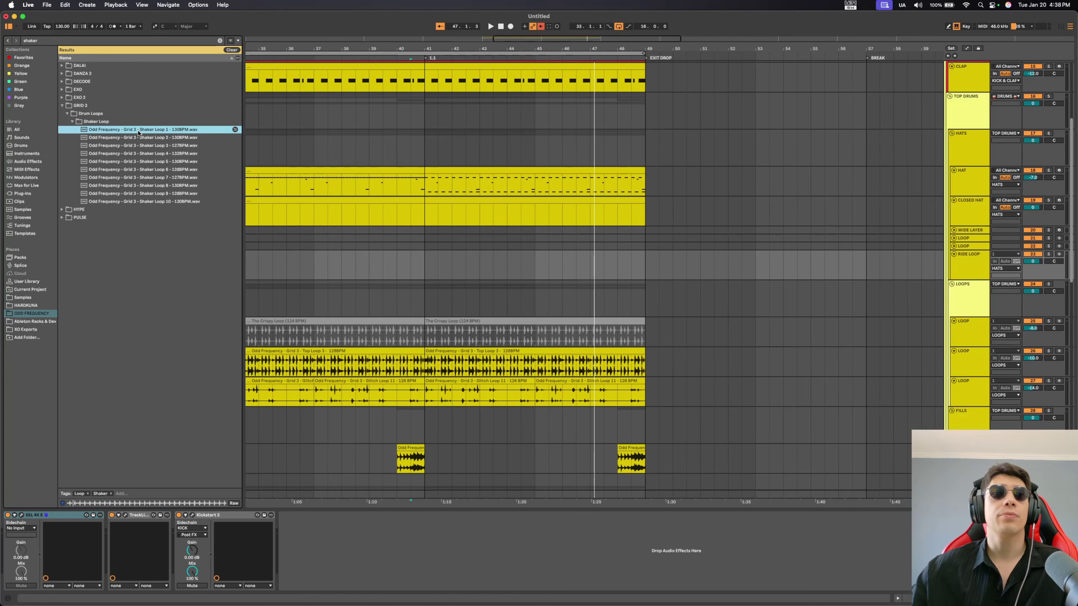
{"action": "key", "text": "Down"}
{"action": "key", "text": "Down"}
{"action": "key", "text": "Down"}
{"action": "key", "text": "Down"}
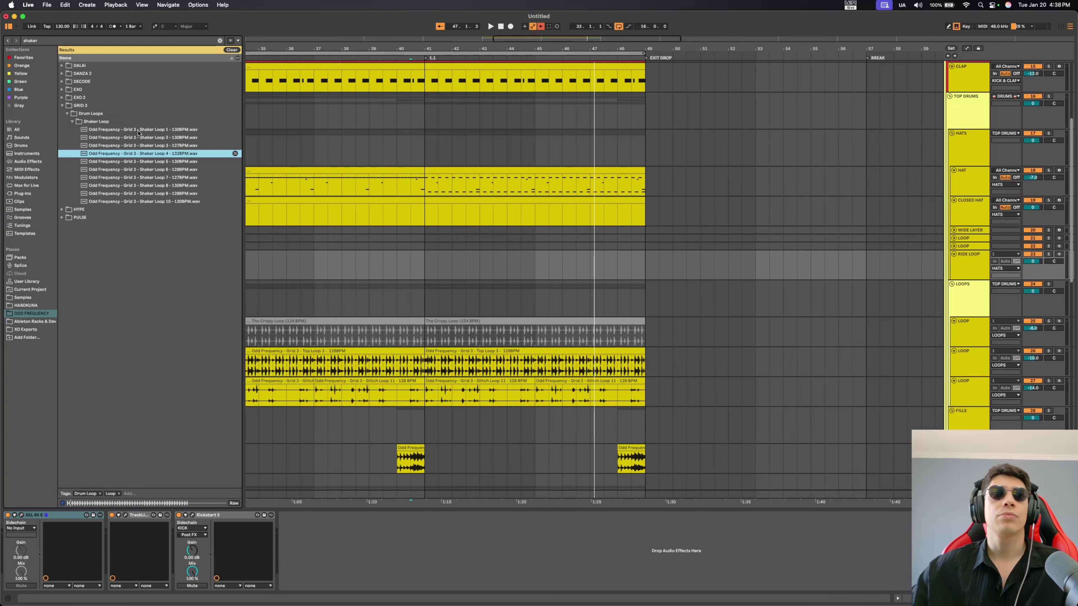
{"action": "key", "text": "Down"}
{"action": "key", "text": "Down"}
{"action": "key", "text": "Down"}
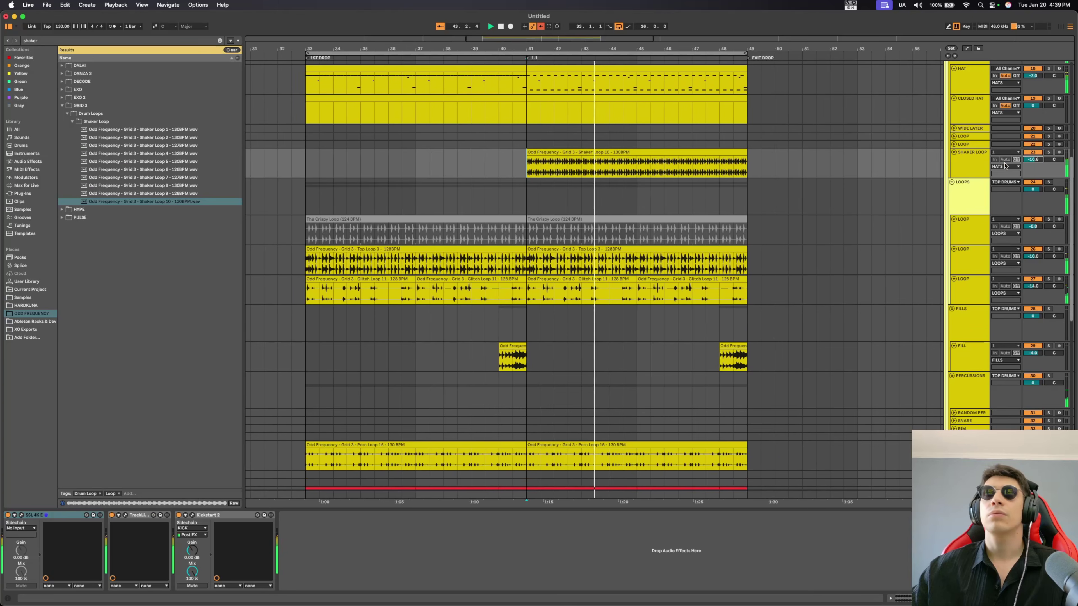
{"action": "key", "text": "Escape"}
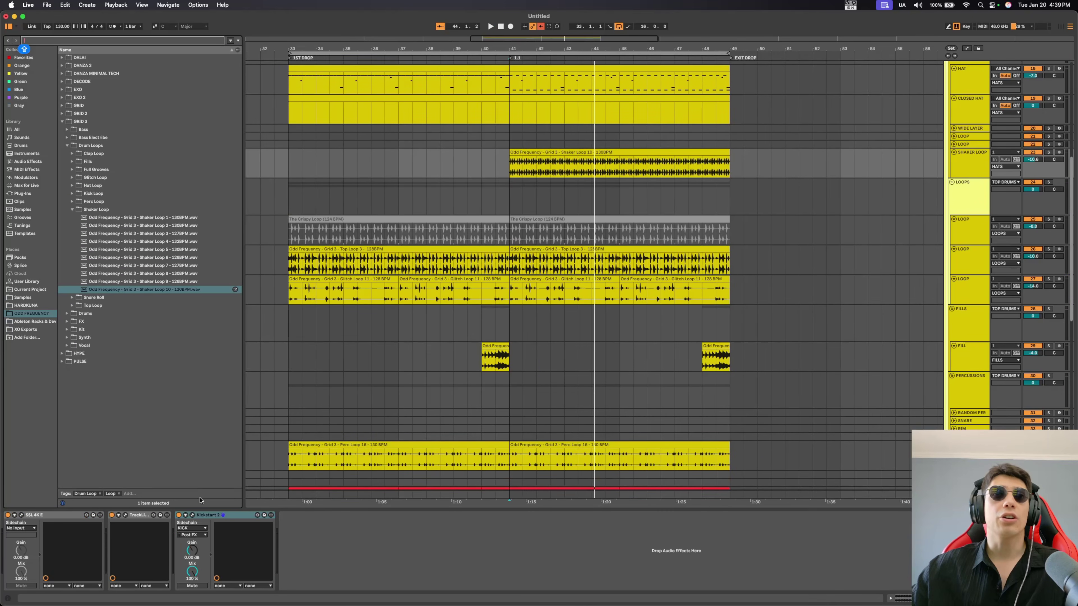
Step: Set the Kickstart 2 mix to 80% on the SHAKER LOOP track during playback and close the plug-in
{"action": "left_click", "coordinate": [192, 515]}
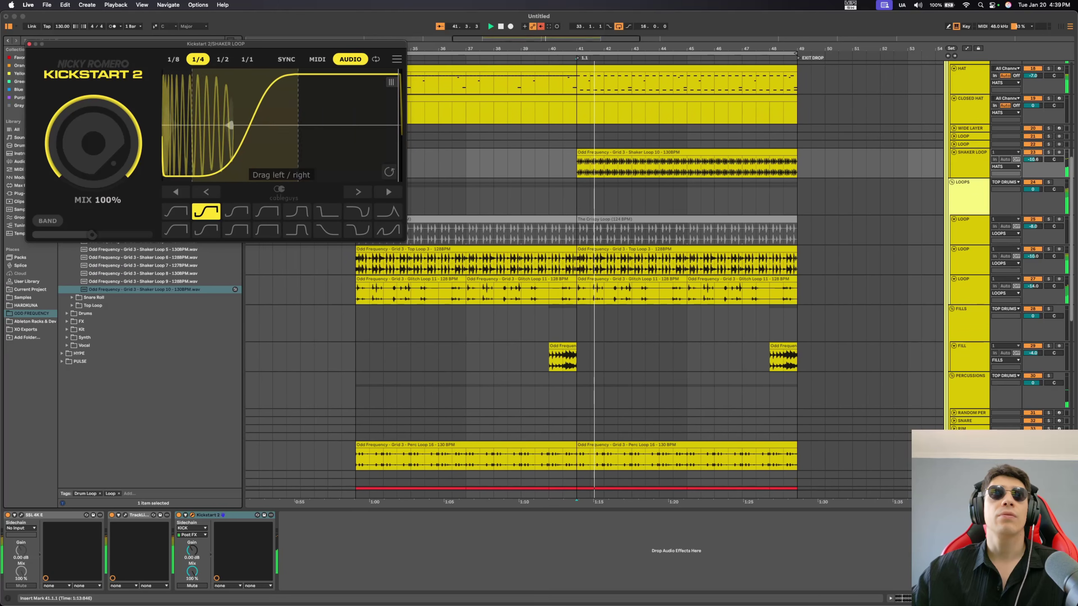
{"action": "left_click_drag", "start_coordinate": [95, 167], "coordinate": [97, 173]}
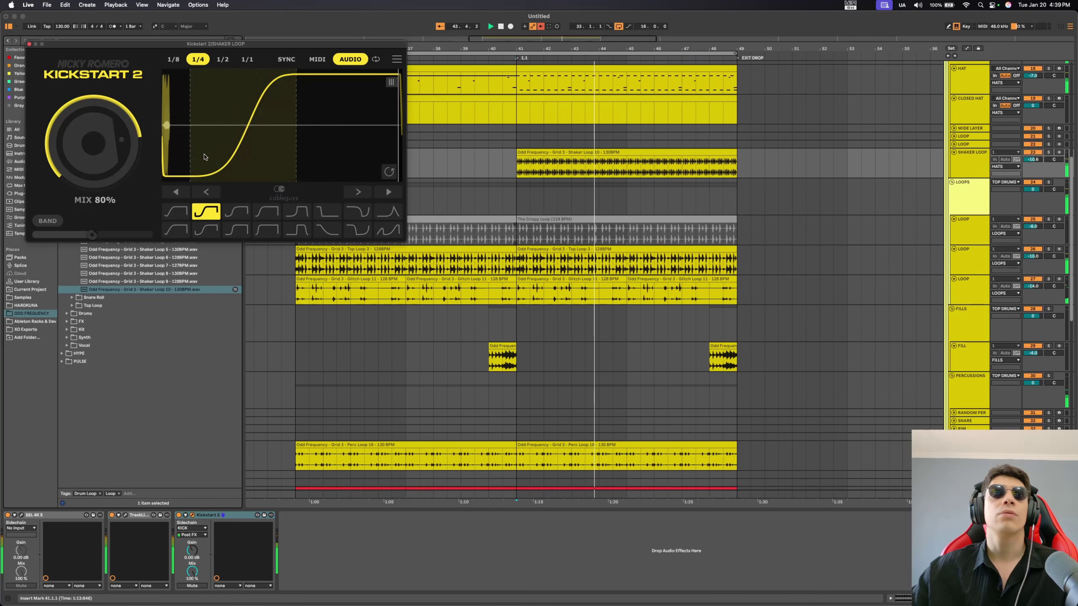
{"action": "left_click", "coordinate": [29, 43]}
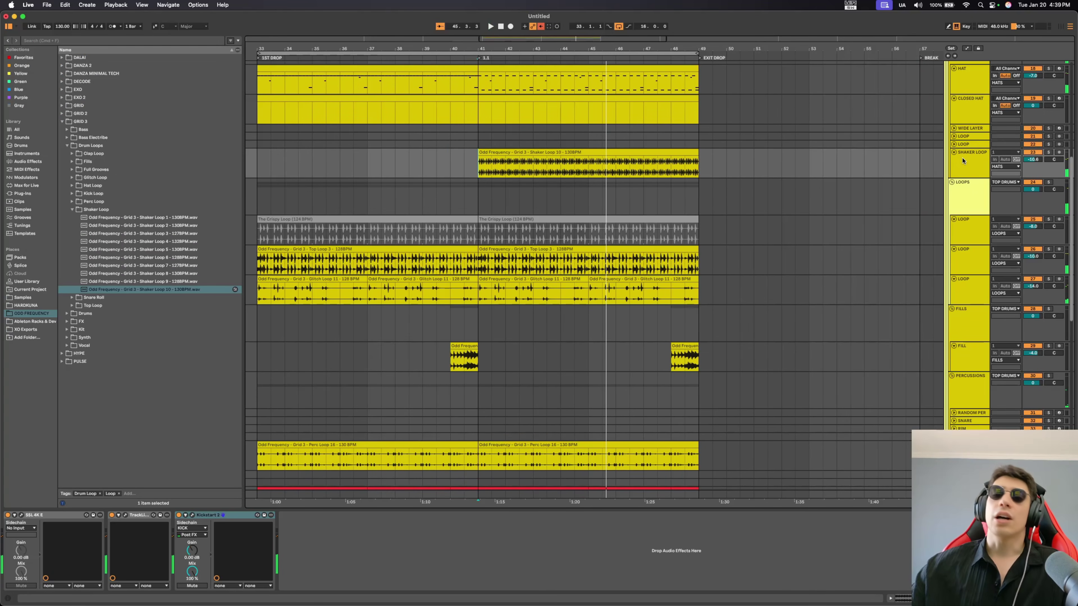
Step: Search the library for Vocoder, add it after Kickstart 2 on SHAKER LOOP, and return to the cleared ODD FREQUENCY folder
{"action": "key", "text": "cmd+f"}
{"action": "type", "text": "VOCODE"}
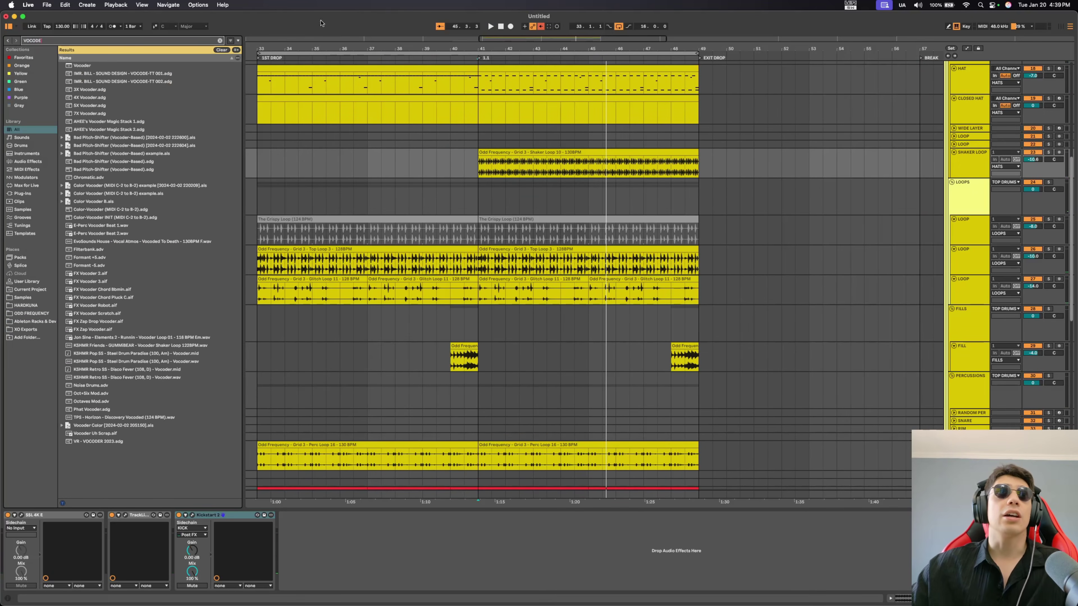
{"action": "key", "text": "Down"}
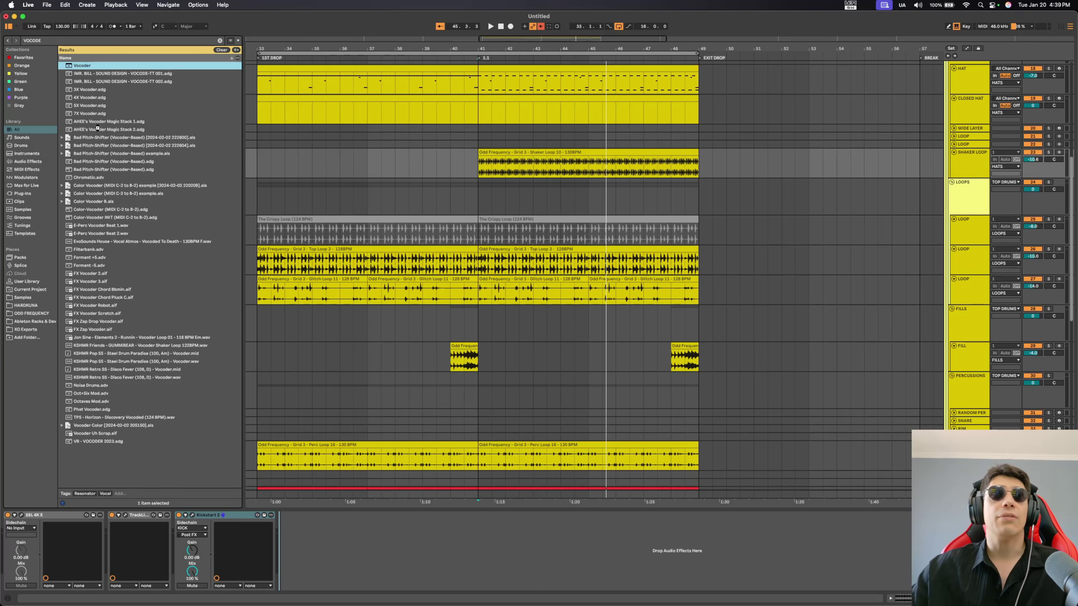
{"action": "key", "text": "Return"}
{"action": "left_click", "coordinate": [13, 313]}
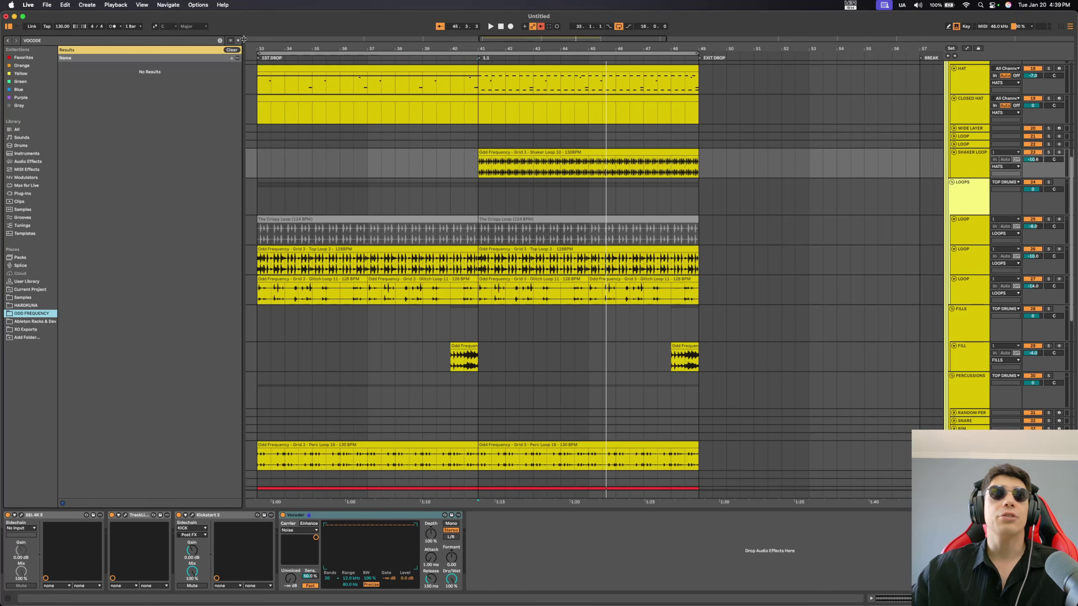
{"action": "left_click", "coordinate": [220, 42]}
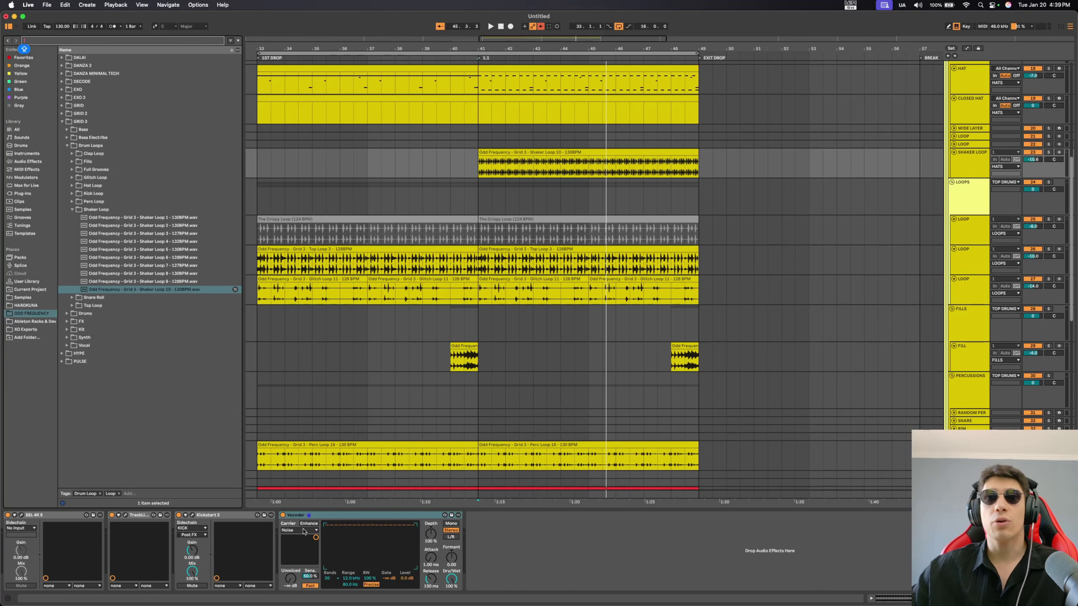
Step: Solo SHAKER LOOP, play from 41.1.1, and set the Vocoder's release to 26 ms and dry/wet to 45.5%
{"action": "left_click", "coordinate": [487, 161]}
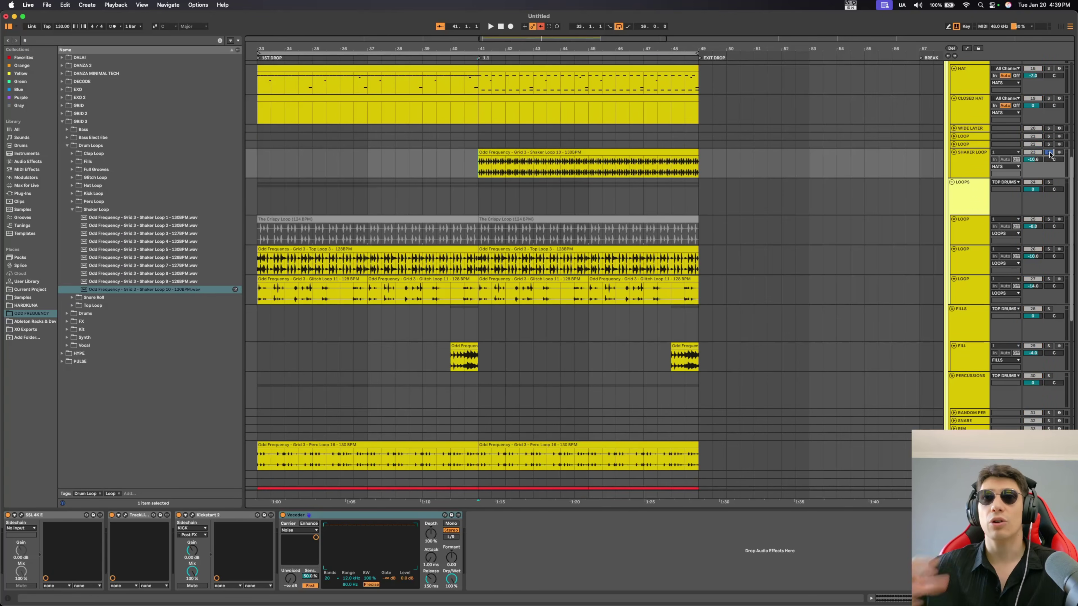
{"action": "key", "text": "space"}
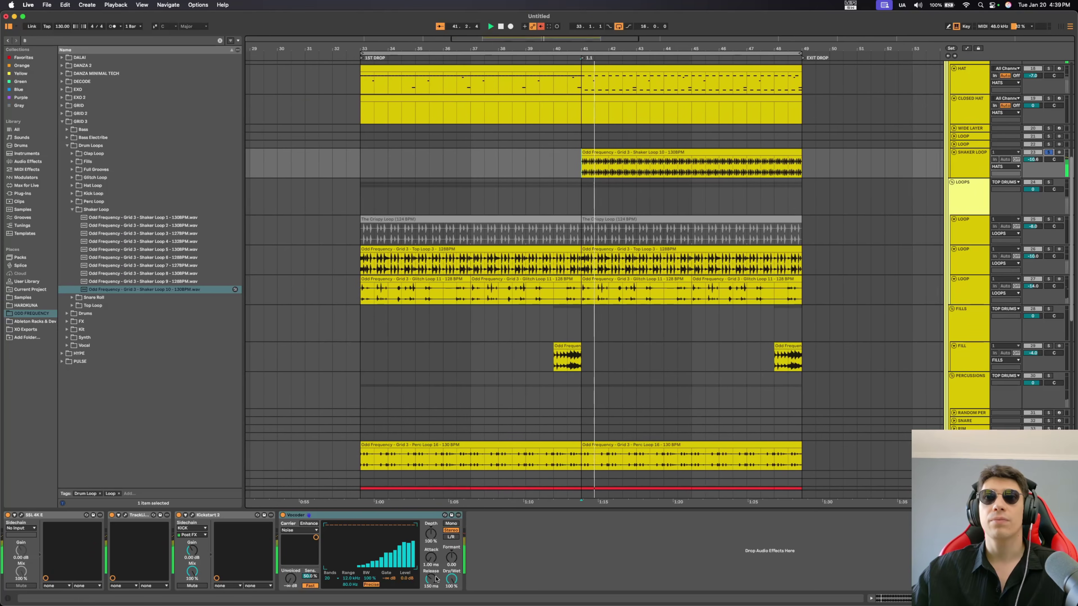
{"action": "left_click_drag", "start_coordinate": [428, 576], "coordinate": [449, 578]}
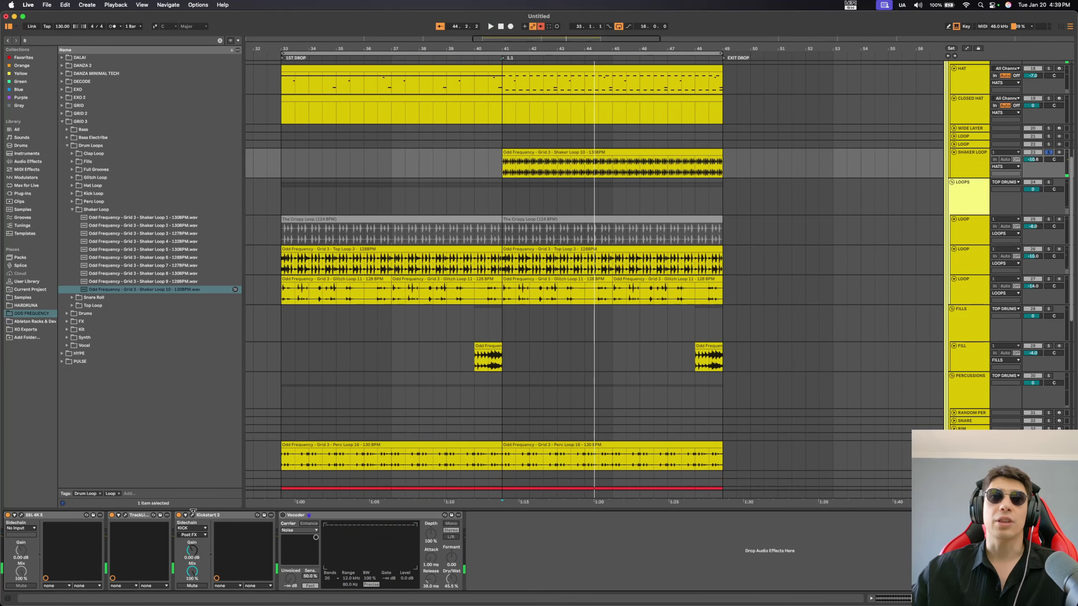
Step: Compare the soloed shaker loop with Kickstart 2 and the Vocoder switched off and on
{"action": "left_click", "coordinate": [178, 515]}
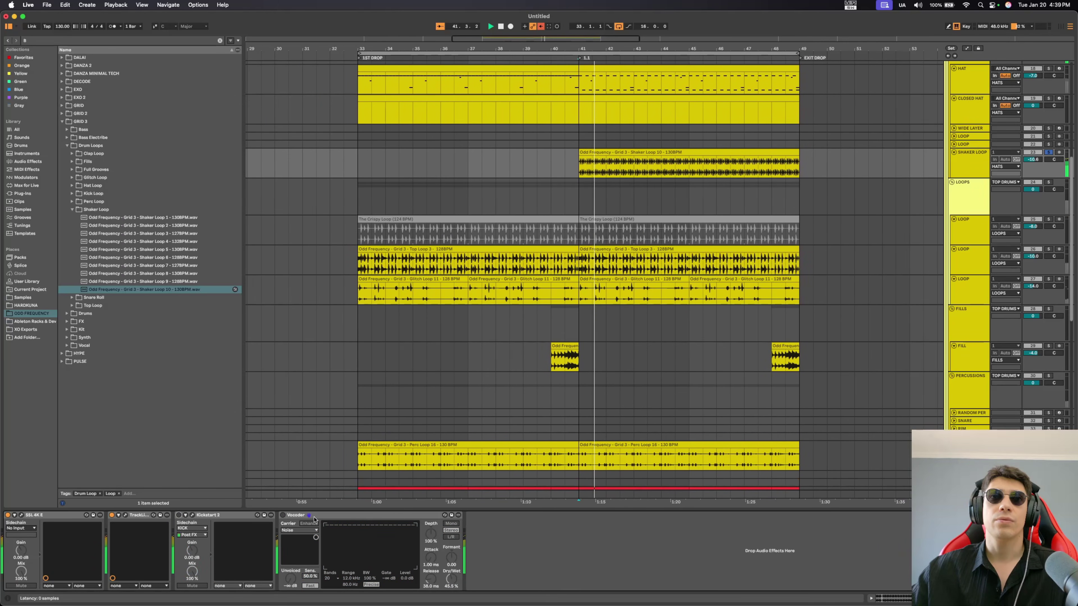
{"action": "left_click", "coordinate": [178, 515]}
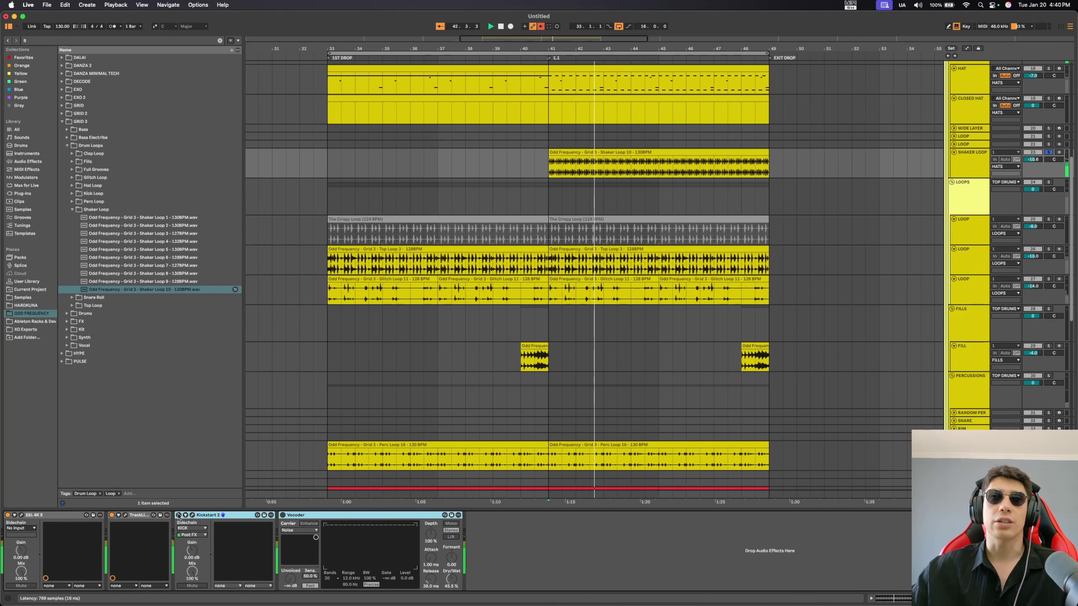
{"action": "left_click", "coordinate": [179, 515]}
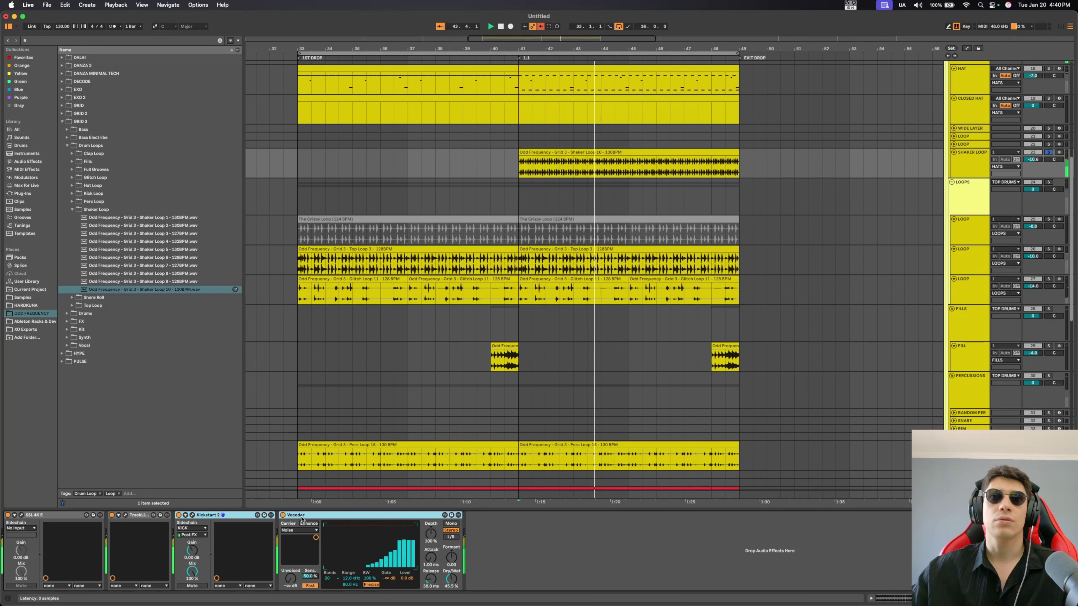
Step: Set the Vocoder's release to about 52 ms, unsolo SHAKER LOOP and play the second half of the drop
{"action": "left_click_drag", "start_coordinate": [431, 578], "coordinate": [430, 573]}
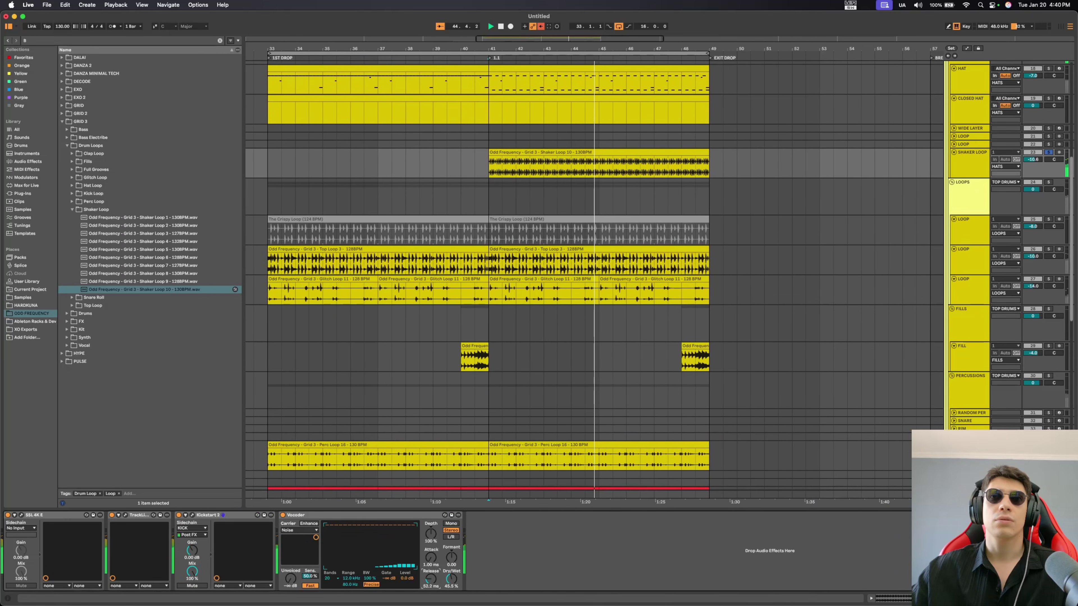
{"action": "left_click", "coordinate": [1049, 153]}
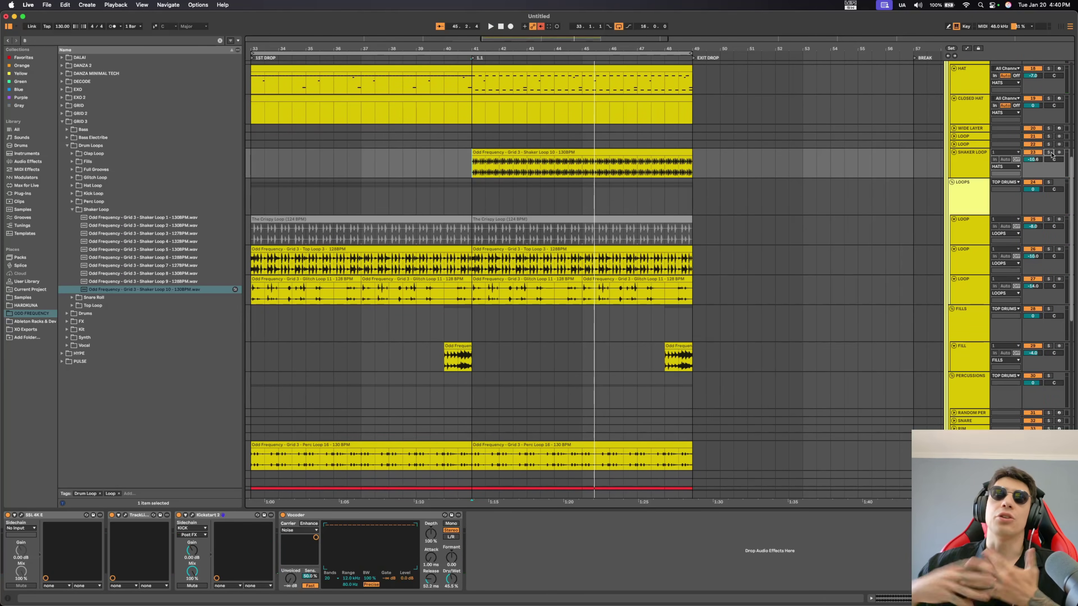
{"action": "scroll", "coordinate": [757, 256], "scroll_direction": "up", "scroll_amount": 5}
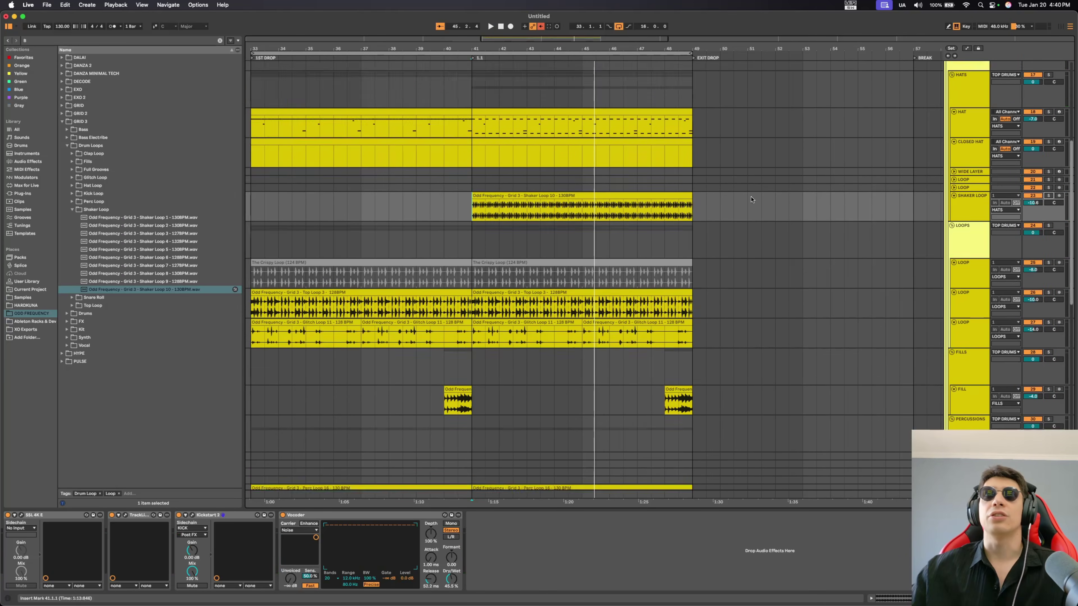
{"action": "key", "text": "space"}
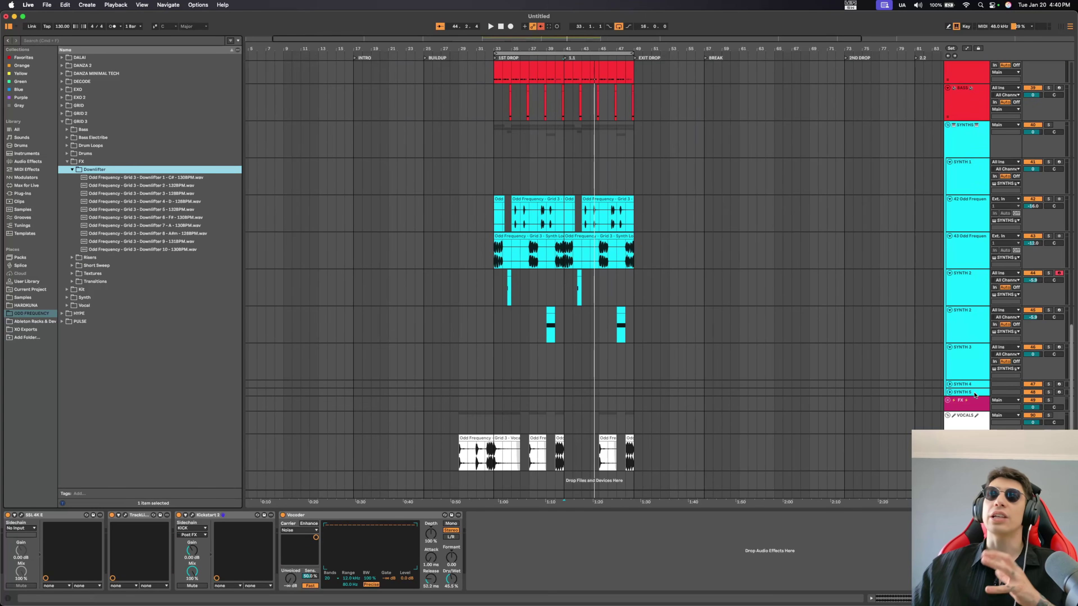
Step: Expand the FX group and place GRID 3 Downlifter 10 on the first HIGH IMPACTS track at 41.1.1
{"action": "left_click", "coordinate": [947, 401]}
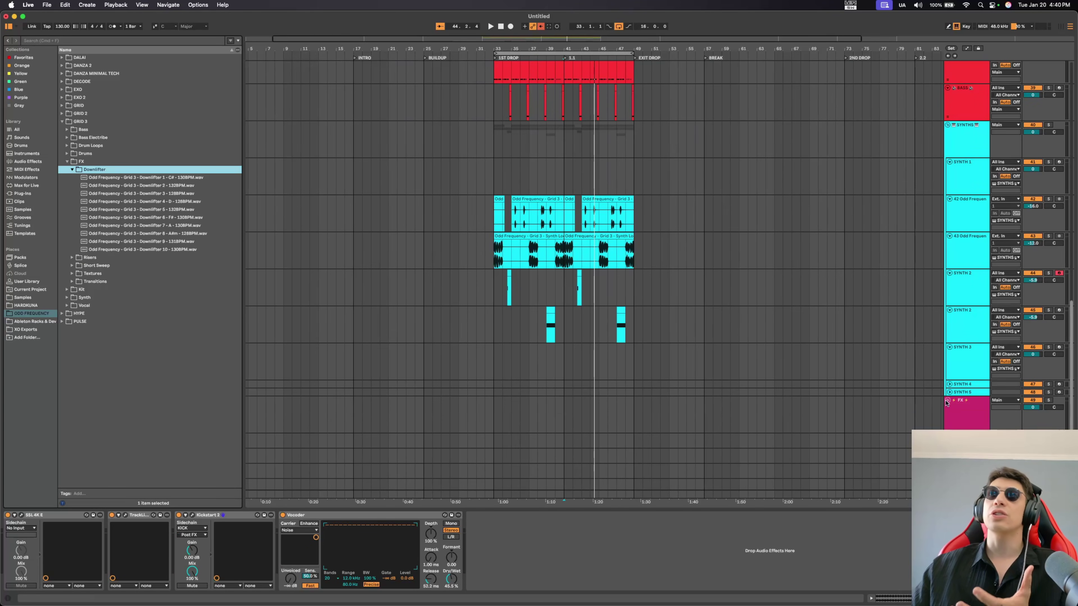
{"action": "scroll", "coordinate": [564, 255], "scroll_direction": "down", "scroll_amount": 2}
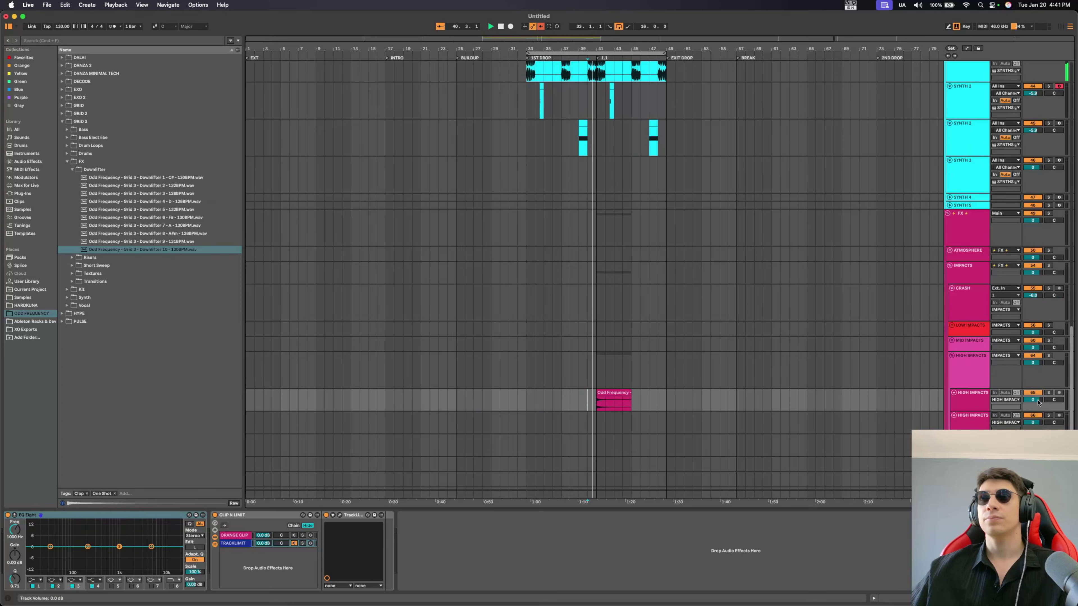
Step: Place GRID 3 Short Sweep 2 on TRANSITION 1 leading into 41.1.1, and lower the volumes of the downlifter and sweep tracks
{"action": "left_click_drag", "start_coordinate": [1038, 403], "coordinate": [1038, 423]}
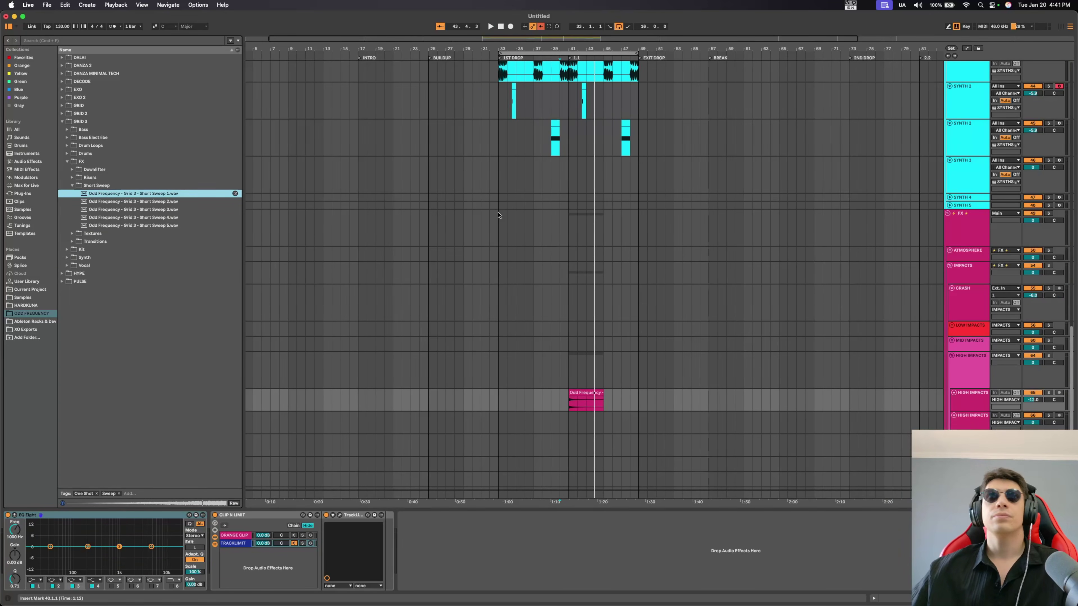
{"action": "key", "text": "Down"}
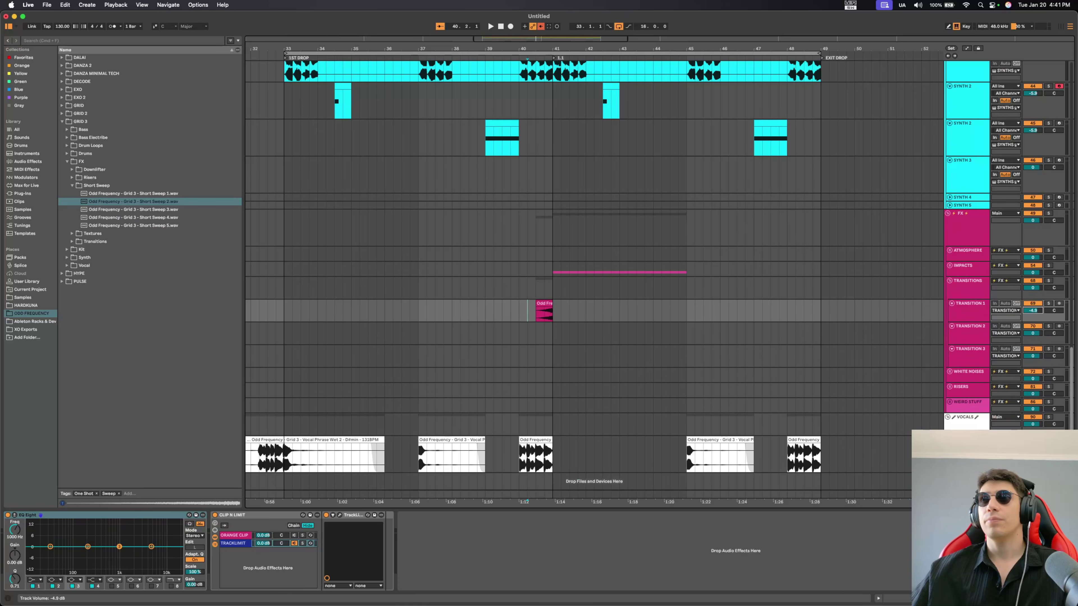
{"action": "key", "text": "space"}
{"action": "left_click_drag", "start_coordinate": [1032, 310], "coordinate": [1032, 323]}
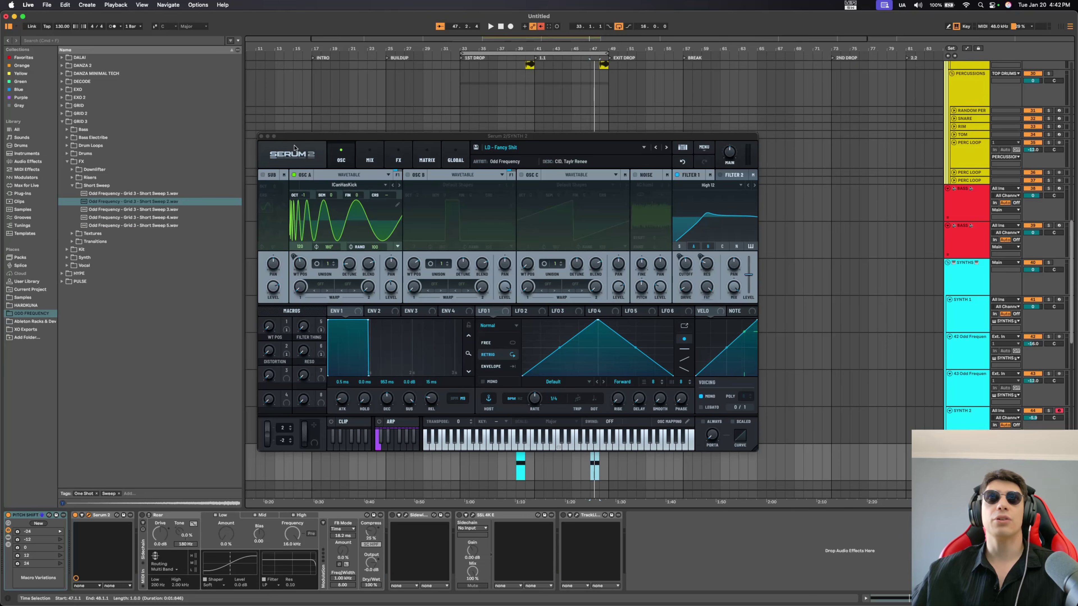
Step: Automate Serum 2's WT POS macro on SYNTH 2 with a rising ramp over the clip at 47.1.1, and play it
{"action": "left_click_drag", "start_coordinate": [297, 136], "coordinate": [298, 115]}
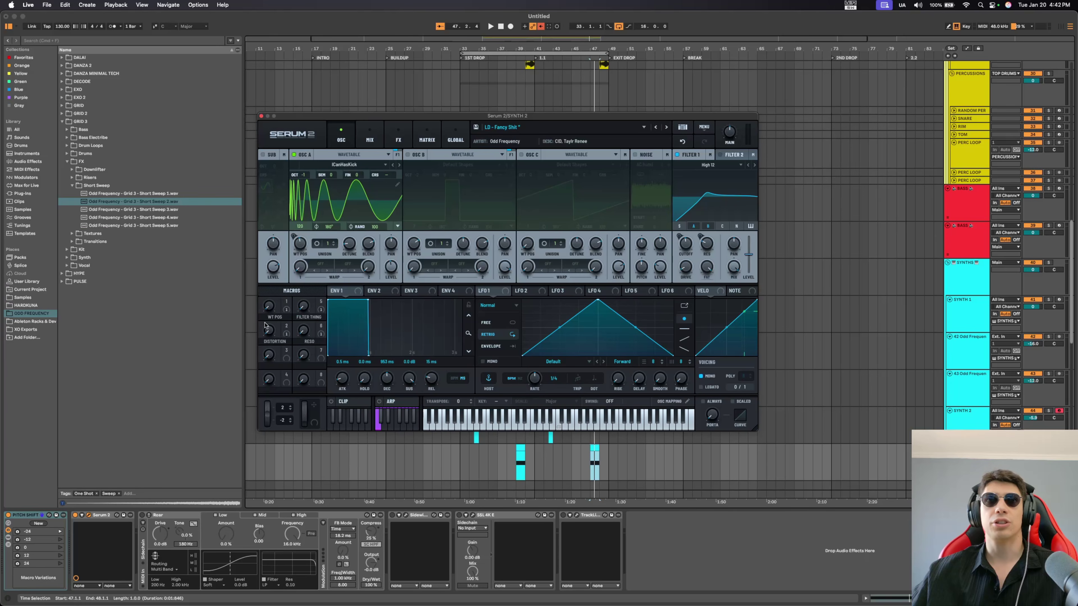
{"action": "left_click_drag", "start_coordinate": [268, 303], "coordinate": [306, 230]}
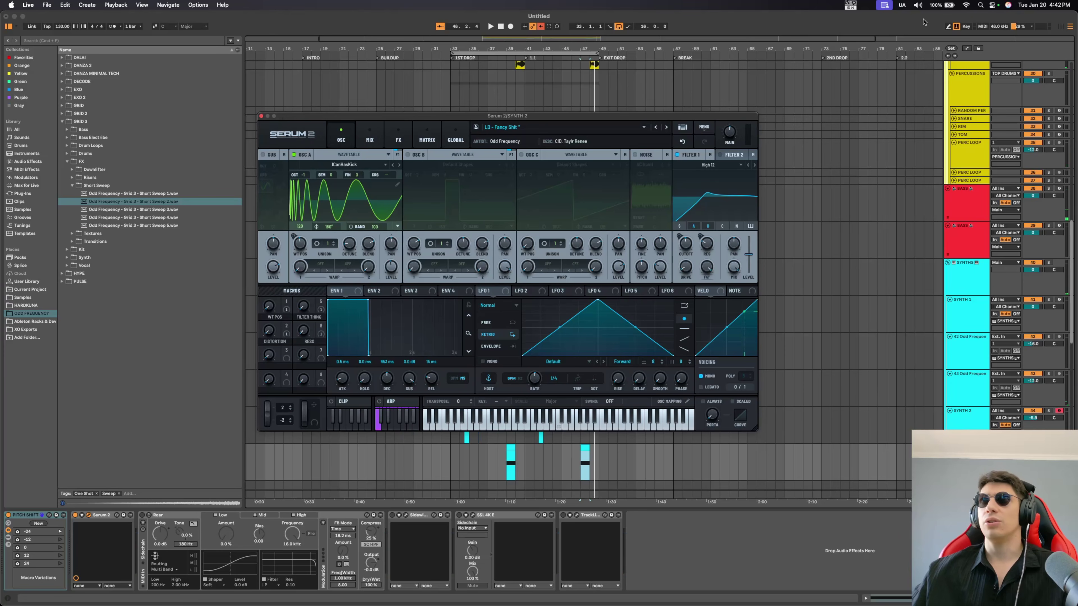
{"action": "left_click", "coordinate": [966, 48]}
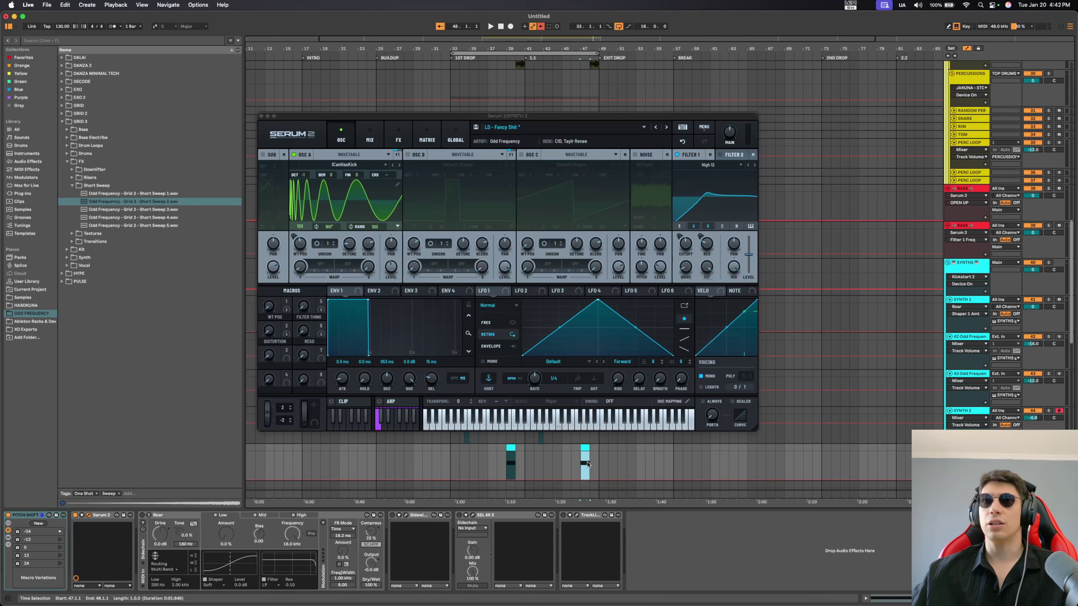
{"action": "right_click", "coordinate": [587, 463]}
{"action": "left_click", "coordinate": [665, 450]}
{"action": "right_click", "coordinate": [590, 464]}
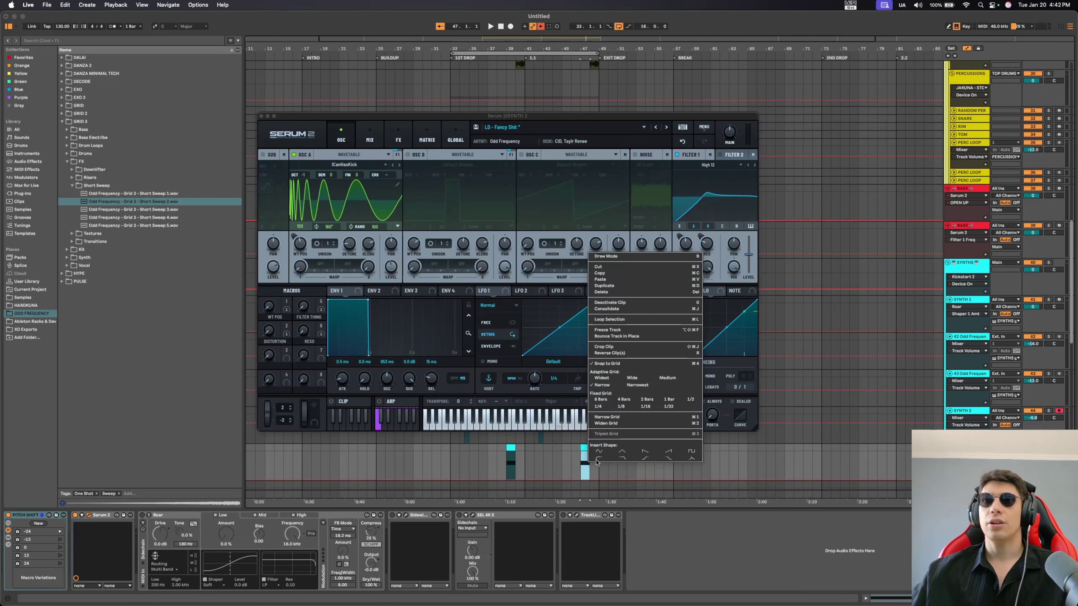
{"action": "left_click", "coordinate": [673, 447]}
{"action": "left_click", "coordinate": [303, 313]}
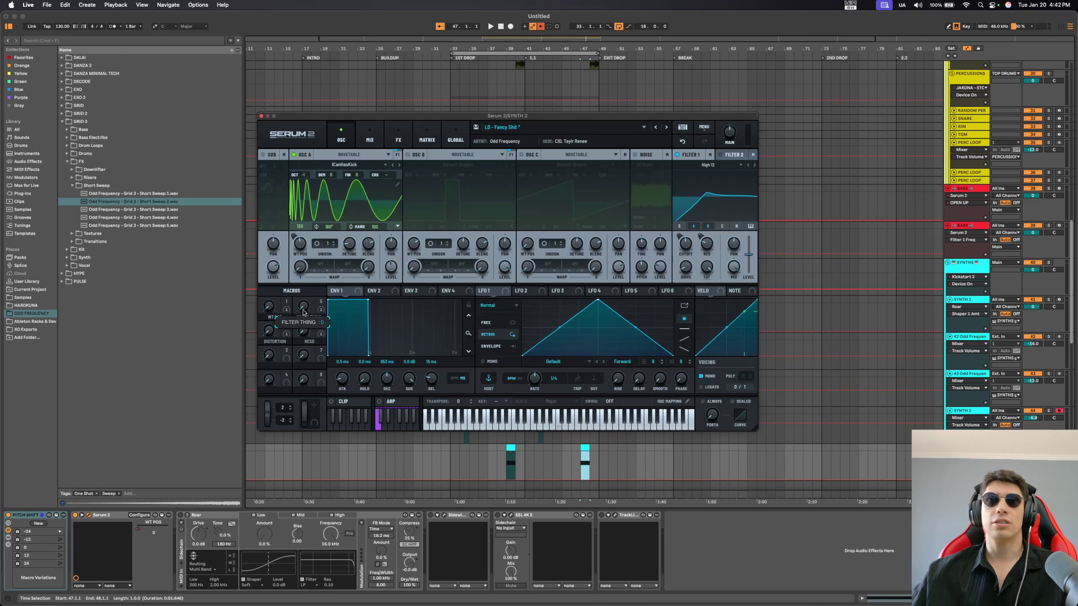
{"action": "key", "text": "space"}
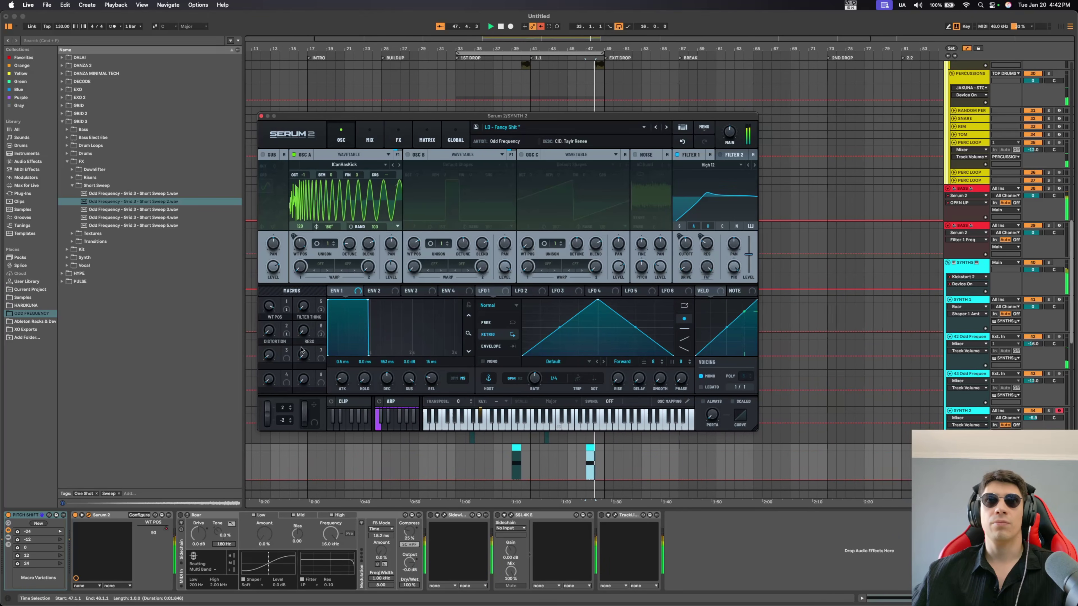
{"action": "key", "text": "space"}
Step: Automate Serum 2's DISTORTION macro with a rising ramp over the SYNTH 2 clip at 39.1.1, play it and close the plug-in
{"action": "left_click", "coordinate": [509, 463]}
{"action": "key", "text": "space"}
{"action": "left_click", "coordinate": [291, 296]}
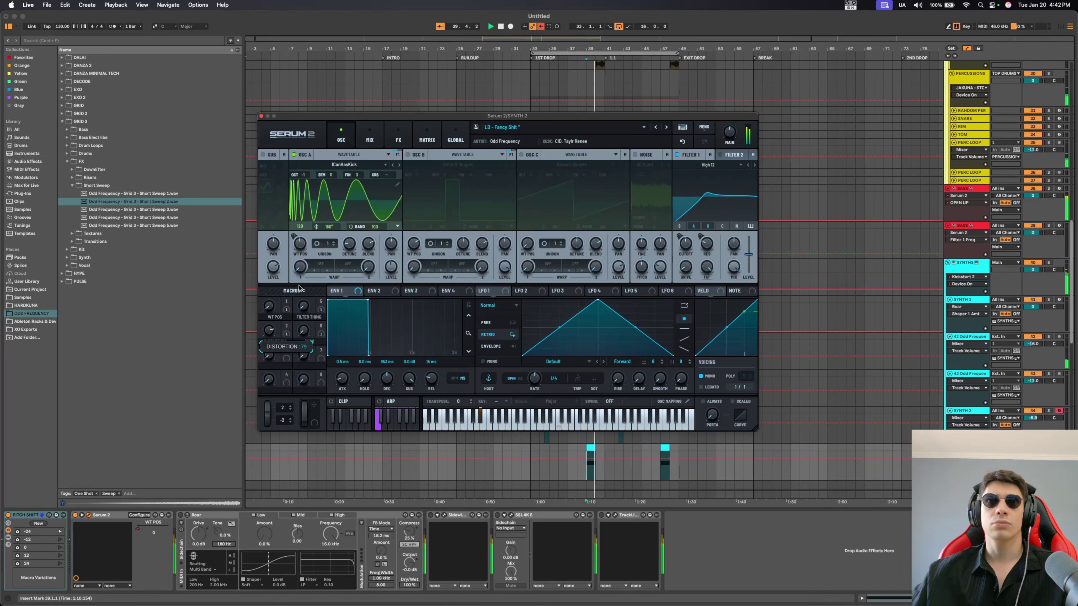
{"action": "key", "text": "space"}
{"action": "left_click", "coordinate": [591, 462]}
{"action": "right_click", "coordinate": [589, 463]}
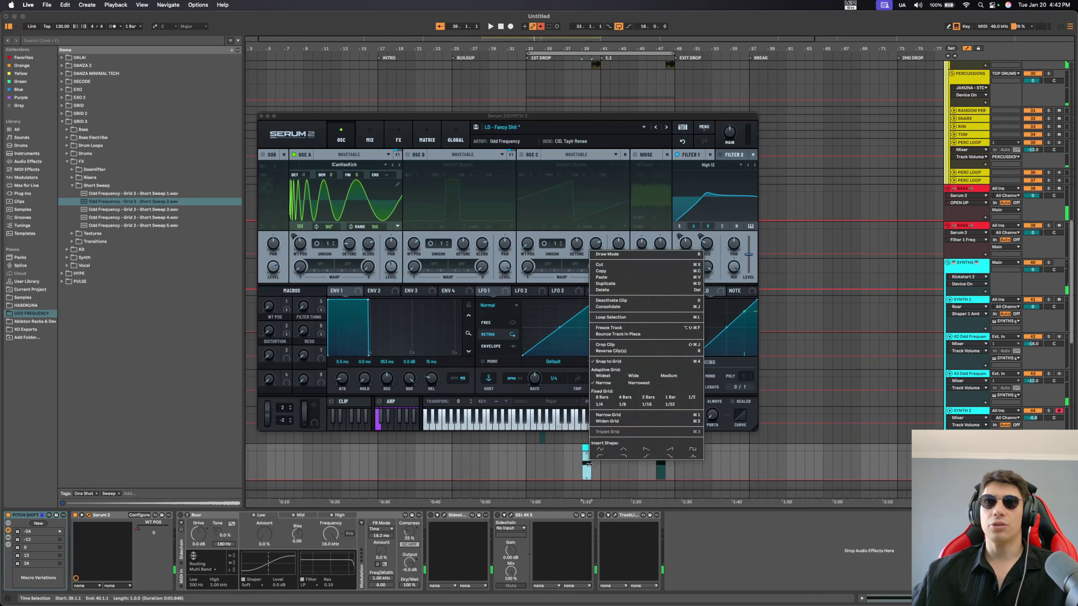
{"action": "left_click", "coordinate": [661, 450]}
{"action": "key", "text": "space"}
{"action": "left_click", "coordinate": [341, 283]}
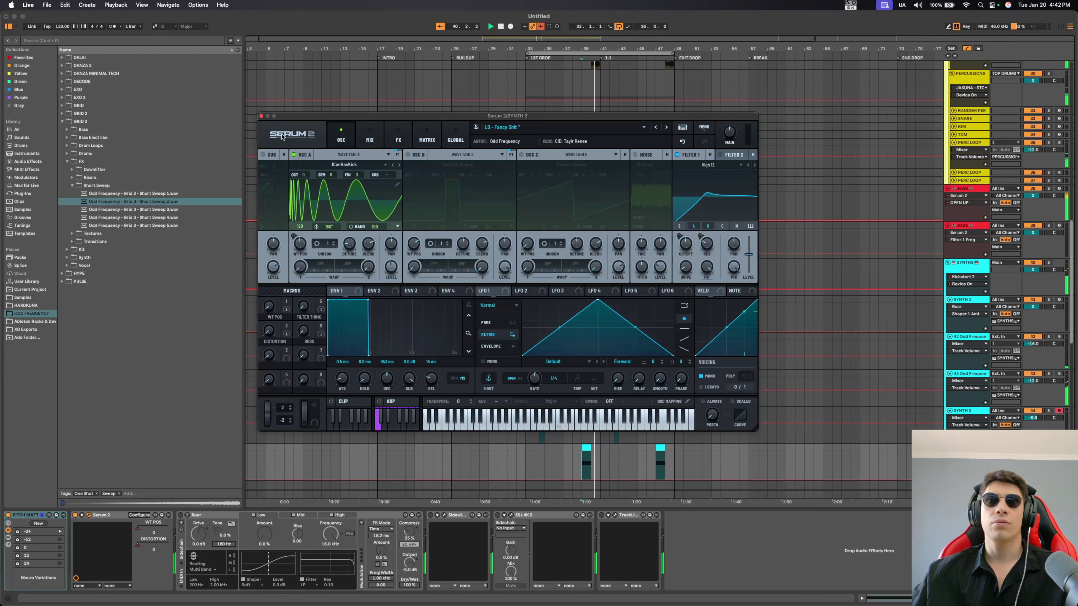
{"action": "left_click", "coordinate": [262, 116]}
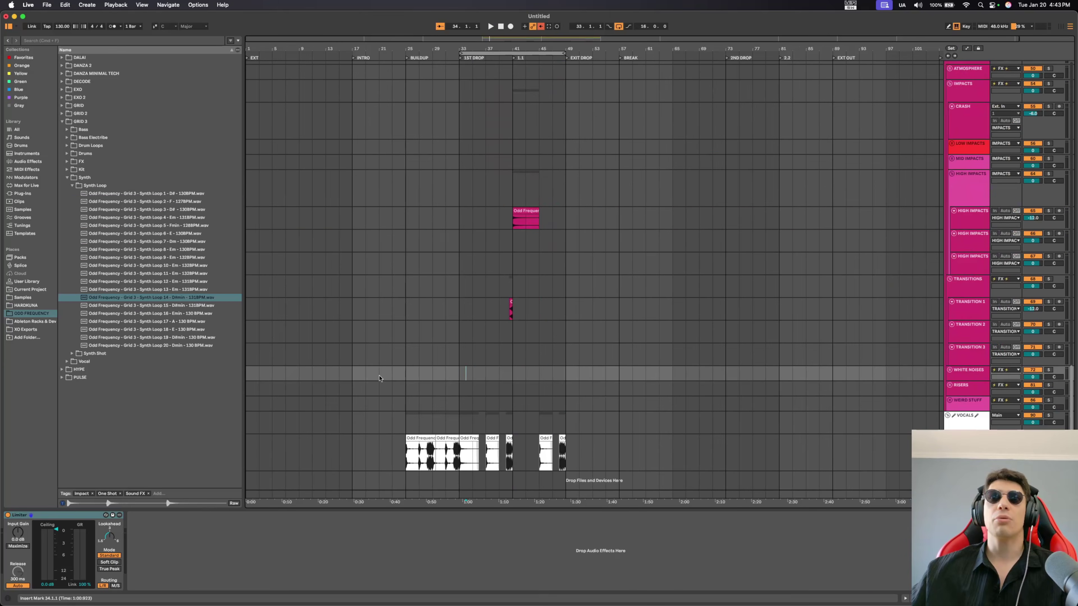
Step: Review the buildup section between 25.1.1 and the first drop, and collapse the GRID 3 Synth folder
{"action": "left_click_drag", "start_coordinate": [403, 420], "coordinate": [459, 420]}
{"action": "left_click", "coordinate": [448, 420]}
{"action": "scroll", "coordinate": [428, 415], "scroll_direction": "down", "scroll_amount": 2}
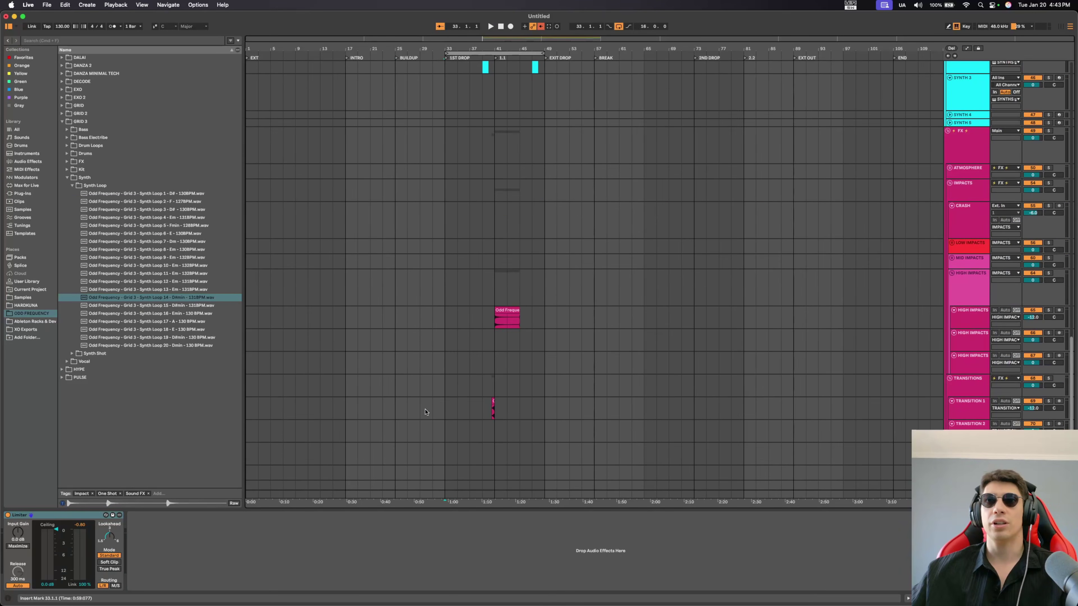
{"action": "left_click", "coordinate": [390, 403]}
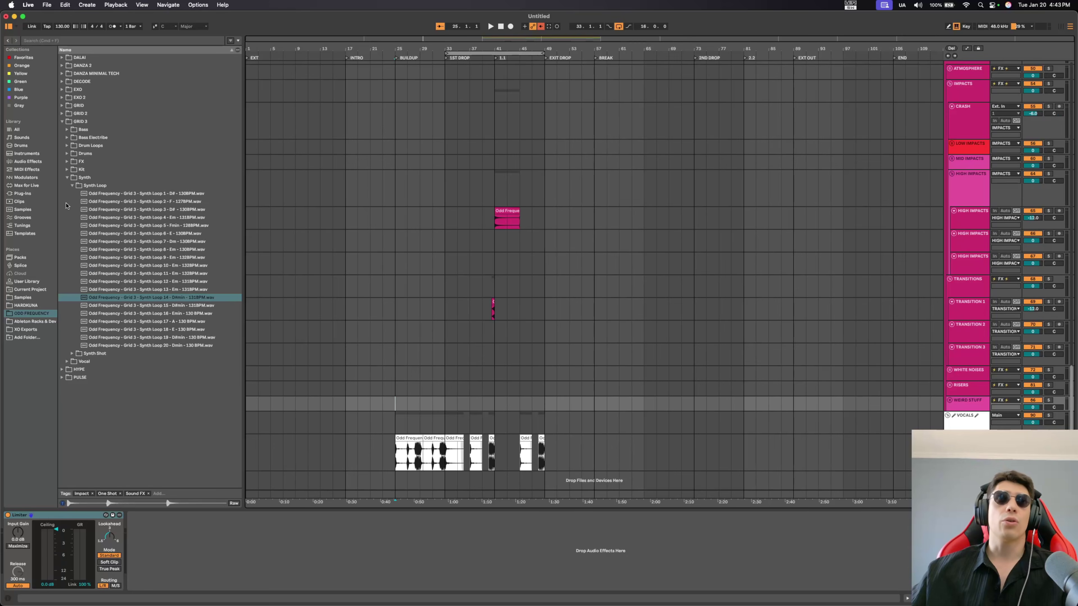
{"action": "left_click", "coordinate": [67, 177]}
{"action": "scroll", "coordinate": [488, 233], "scroll_direction": "up", "scroll_amount": 10}
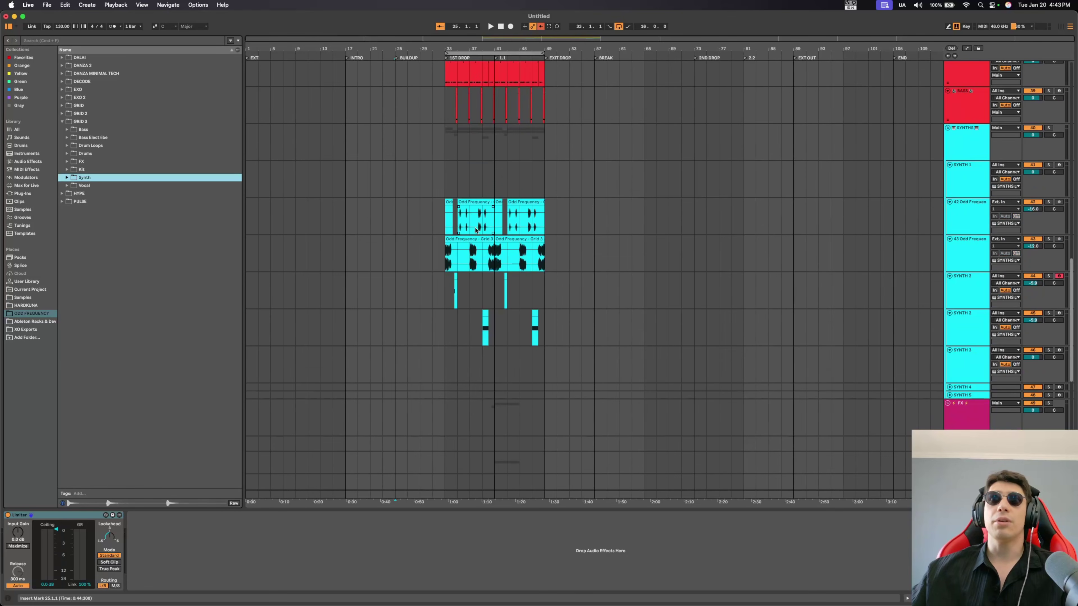
Step: Copy the short SYNTH 2 clip at 34.3.1 to 25.1.1 and 29.1.1 in the buildup, playing the section
{"action": "left_click", "coordinate": [457, 275]}
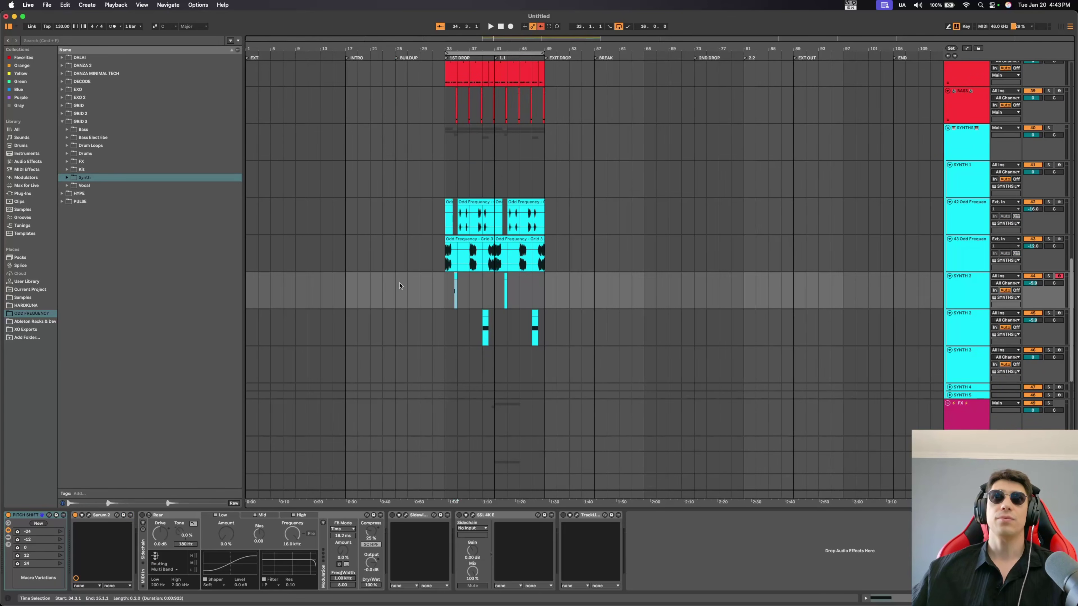
{"action": "left_click", "coordinate": [399, 286]}
{"action": "scroll", "coordinate": [399, 285], "scroll_direction": "up", "scroll_amount": 5}
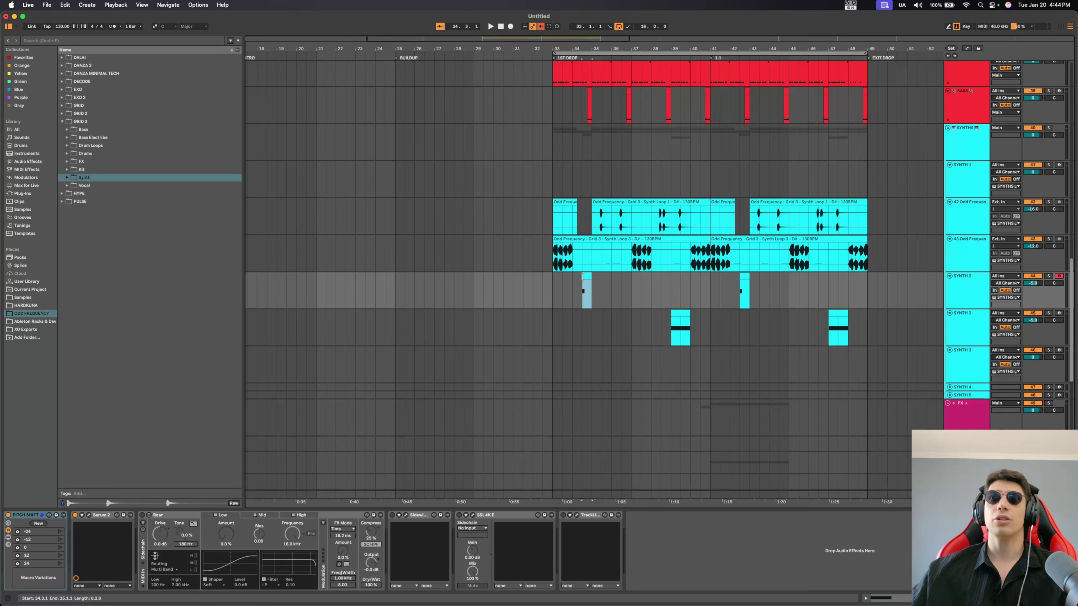
{"action": "scroll", "coordinate": [395, 289], "scroll_direction": "up", "scroll_amount": 5}
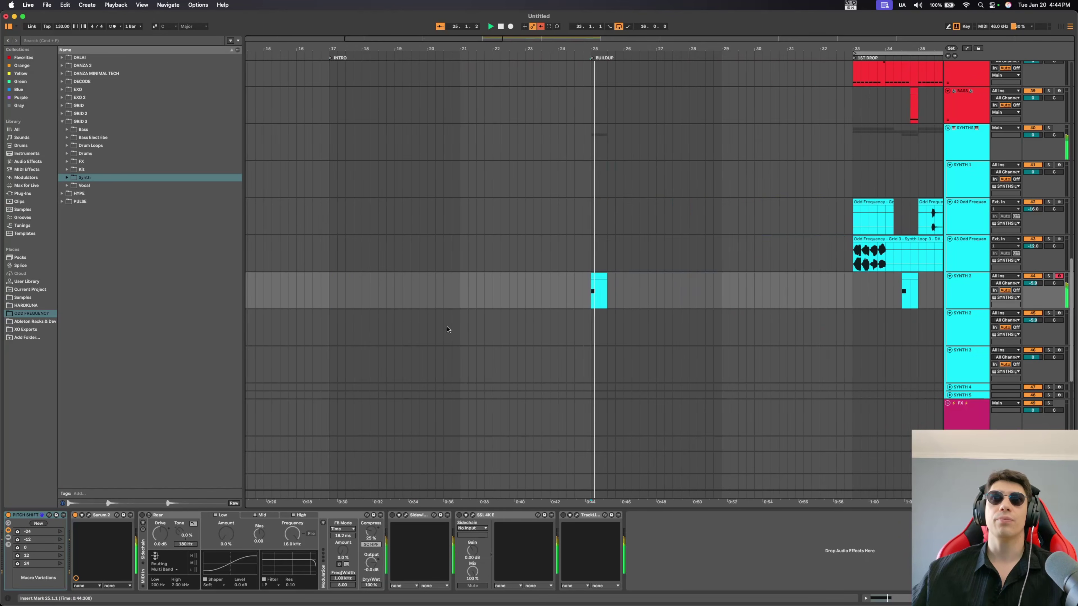
{"action": "scroll", "coordinate": [696, 289], "scroll_direction": "down", "scroll_amount": 3}
{"action": "key", "text": "space"}
{"action": "left_click", "coordinate": [696, 160]}
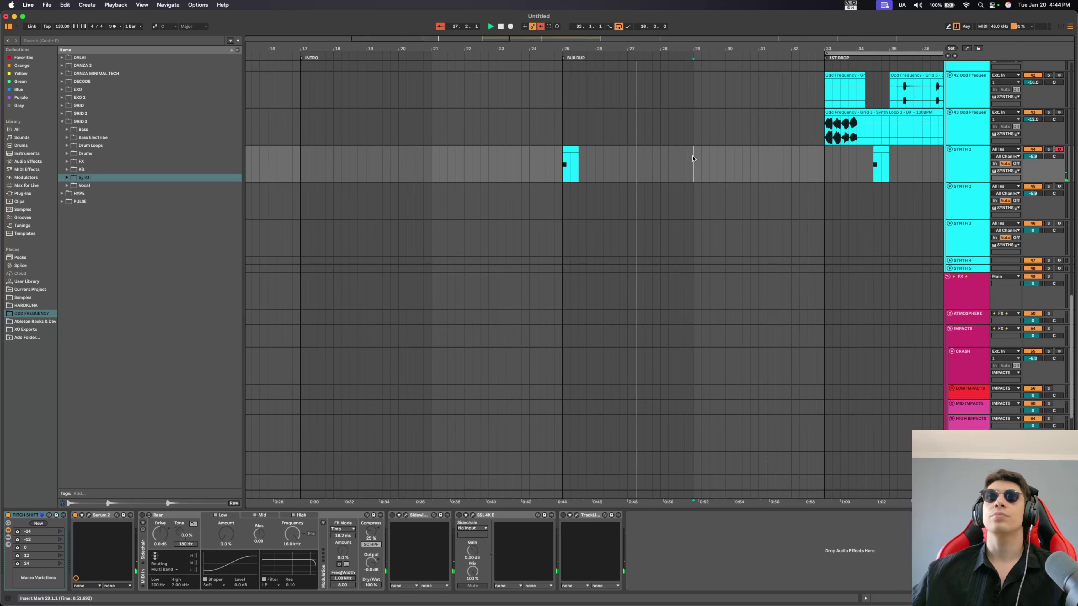
{"action": "key", "text": "super+v"}
{"action": "scroll", "coordinate": [698, 149], "scroll_direction": "down", "scroll_amount": 3}
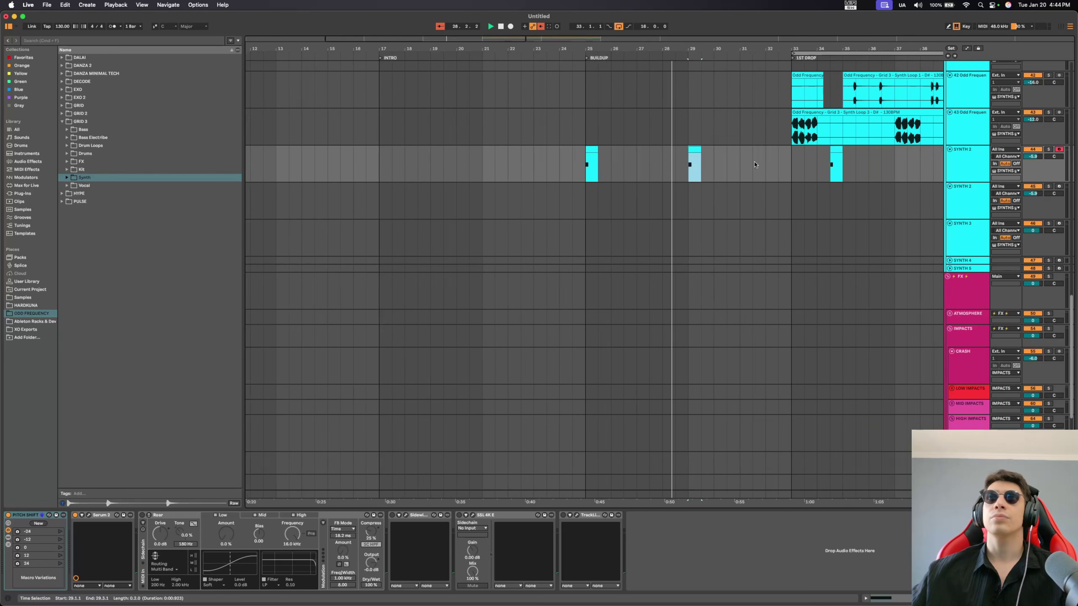
Step: Copy the second Odd Frequency synth loop from 33.1.1 to 35.1.1 and paste it at 29.1.1 on the same track
{"action": "scroll", "coordinate": [806, 238], "scroll_direction": "up", "scroll_amount": 3}
{"action": "left_click", "coordinate": [818, 239]}
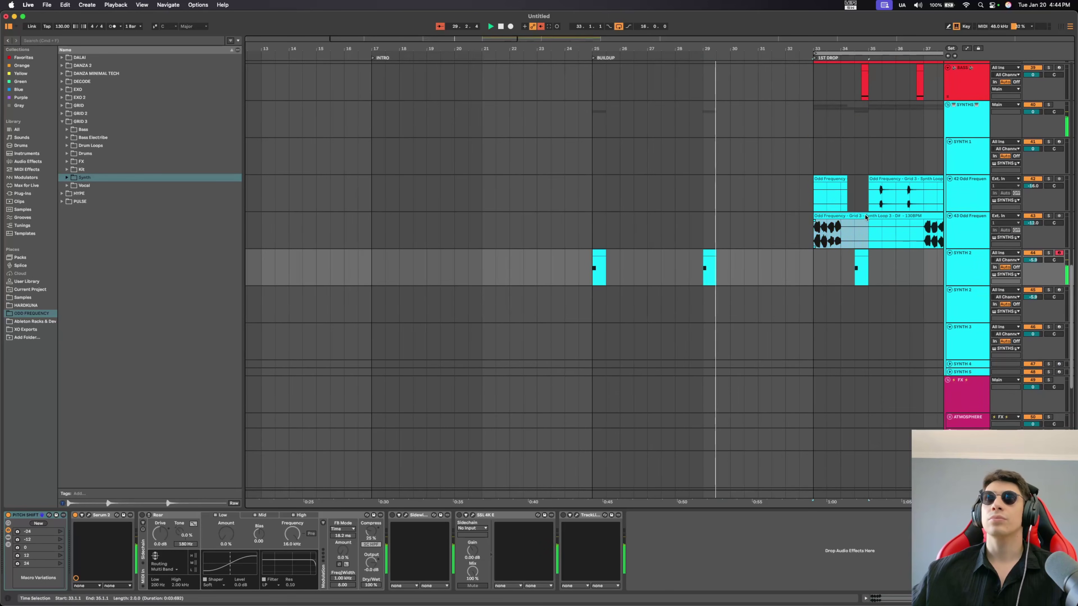
{"action": "left_click", "coordinate": [703, 226]}
{"action": "key", "text": "super+v"}
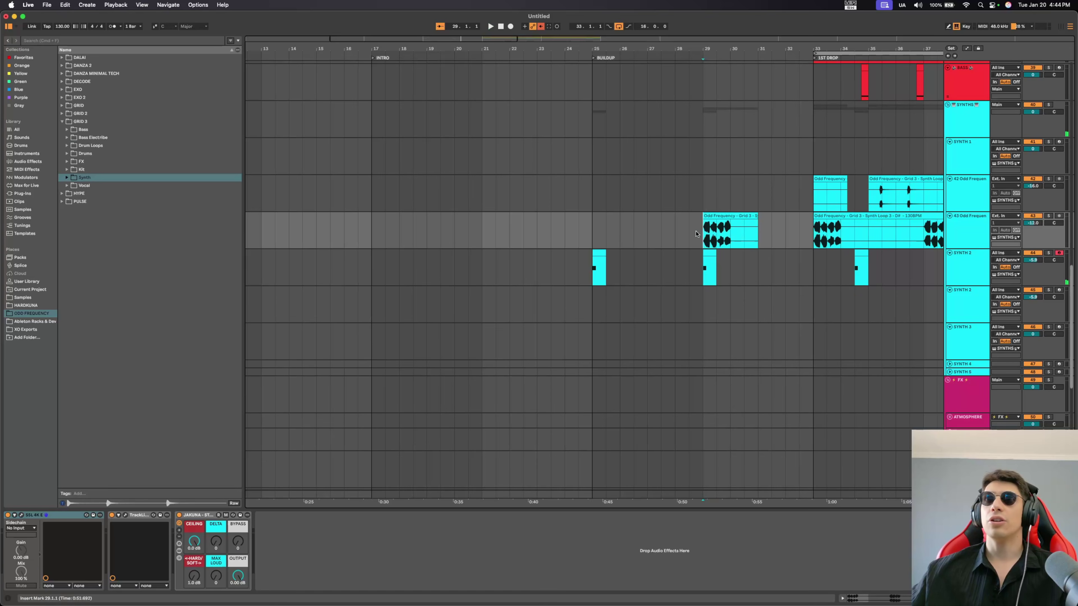
{"action": "scroll", "coordinate": [712, 224], "scroll_direction": "up", "scroll_amount": 2}
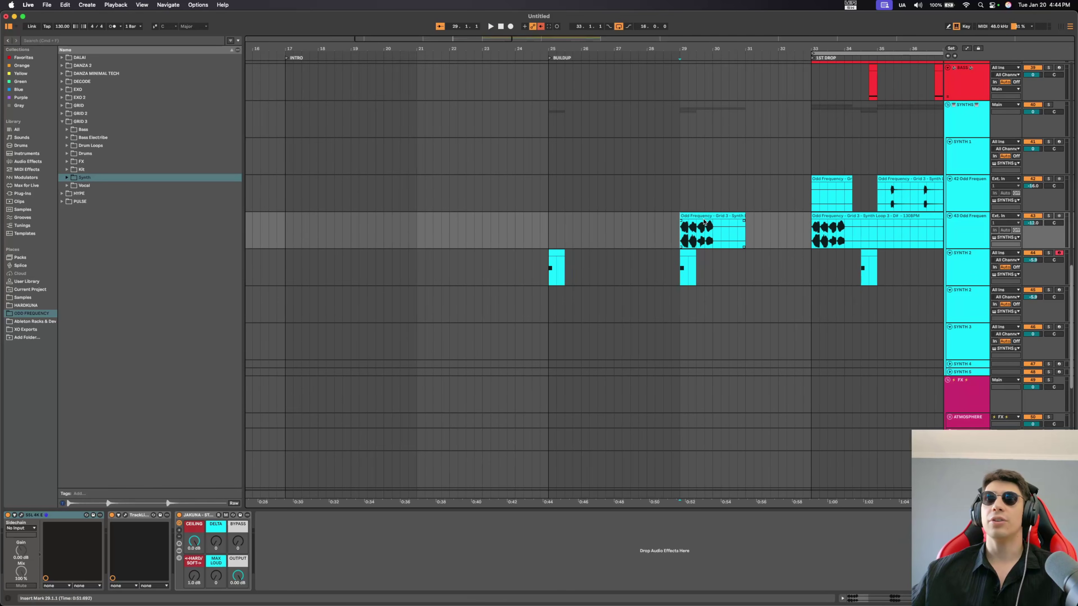
Step: Turn the pasted synth loop into a reversed one-bar clip from 28.1.1 to 29.1.1, and play the buildup
{"action": "scroll", "coordinate": [704, 221], "scroll_direction": "right", "scroll_amount": 5}
{"action": "key", "text": "space"}
{"action": "left_click_drag", "start_coordinate": [631, 225], "coordinate": [537, 228]}
{"action": "scroll", "coordinate": [637, 159], "scroll_direction": "down", "scroll_amount": 3}
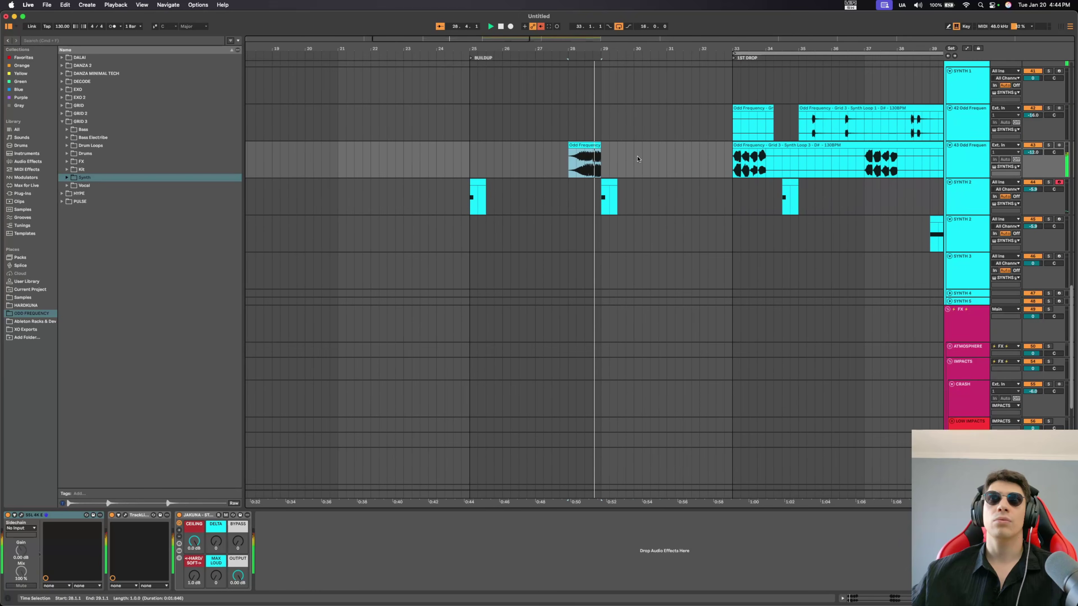
{"action": "left_click", "coordinate": [563, 152]}
{"action": "key", "text": "minus"}
{"action": "scroll", "coordinate": [678, 350], "scroll_direction": "up", "scroll_amount": 3}
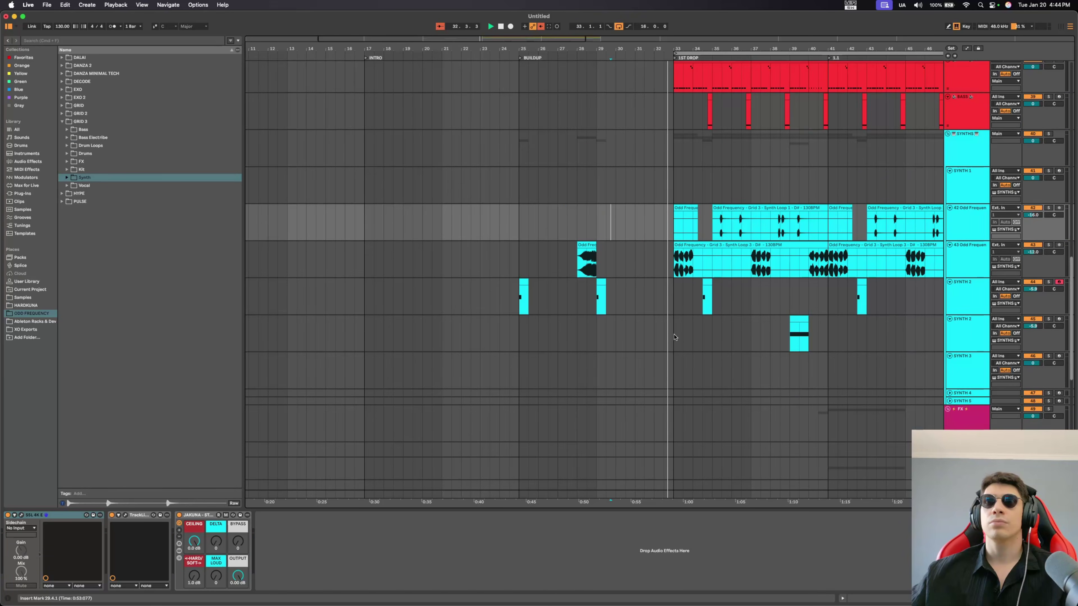
Step: Copy the FILL clip at 40.1.1 to 32.1.1, right before the first drop, and play it
{"action": "scroll", "coordinate": [676, 337], "scroll_direction": "up", "scroll_amount": 2}
{"action": "key", "text": "minus"}
{"action": "scroll", "coordinate": [470, 313], "scroll_direction": "up", "scroll_amount": 10}
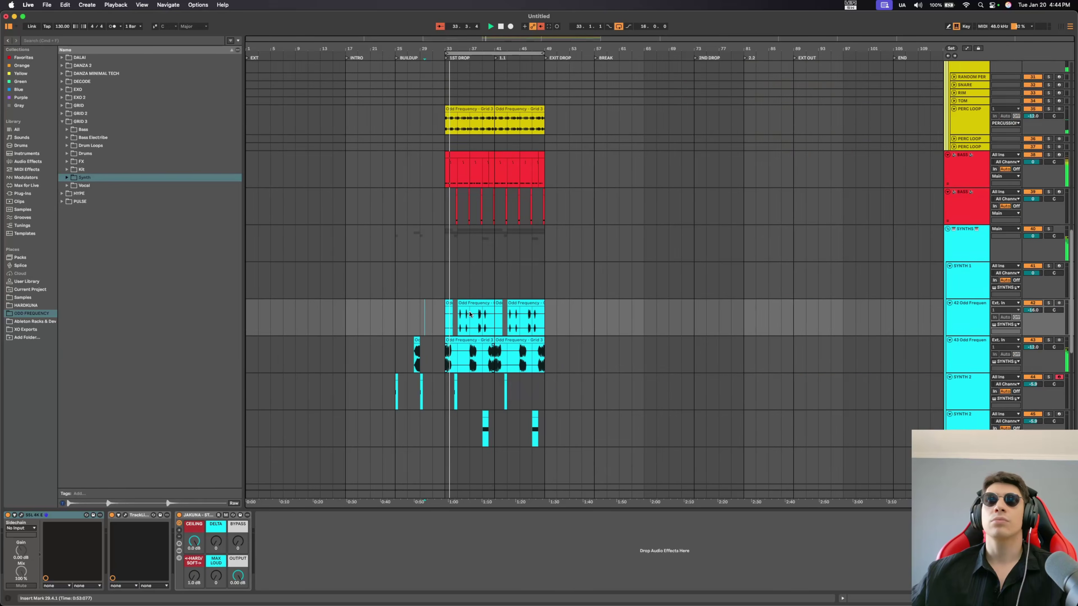
{"action": "left_click", "coordinate": [447, 348]}
{"action": "key", "text": "plus"}
{"action": "key", "text": "plus"}
{"action": "key", "text": "plus"}
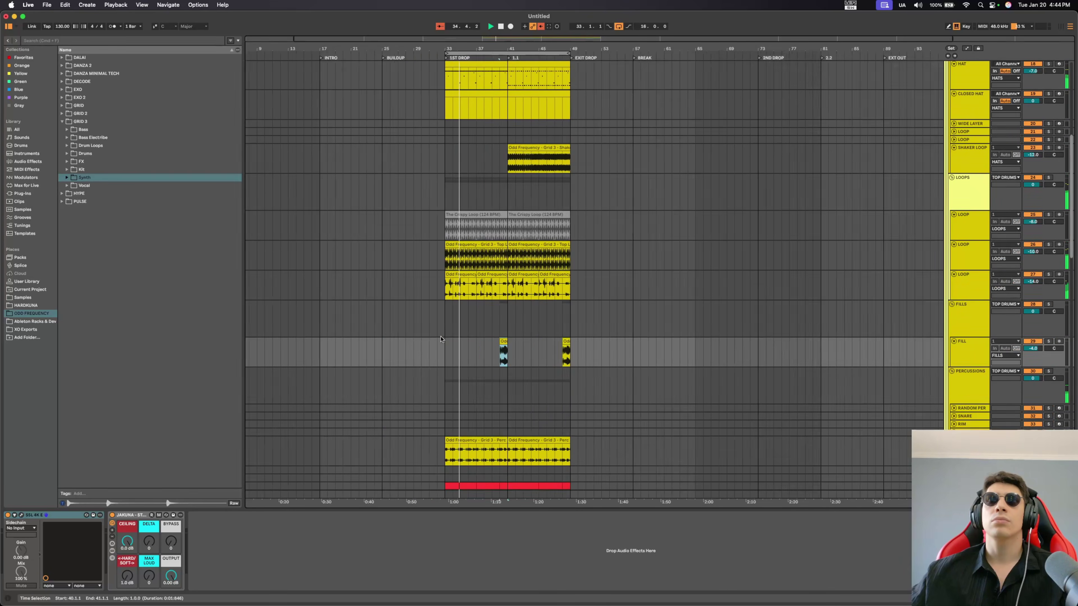
{"action": "key", "text": "super+v"}
{"action": "scroll", "coordinate": [552, 335], "scroll_direction": "left", "scroll_amount": 5}
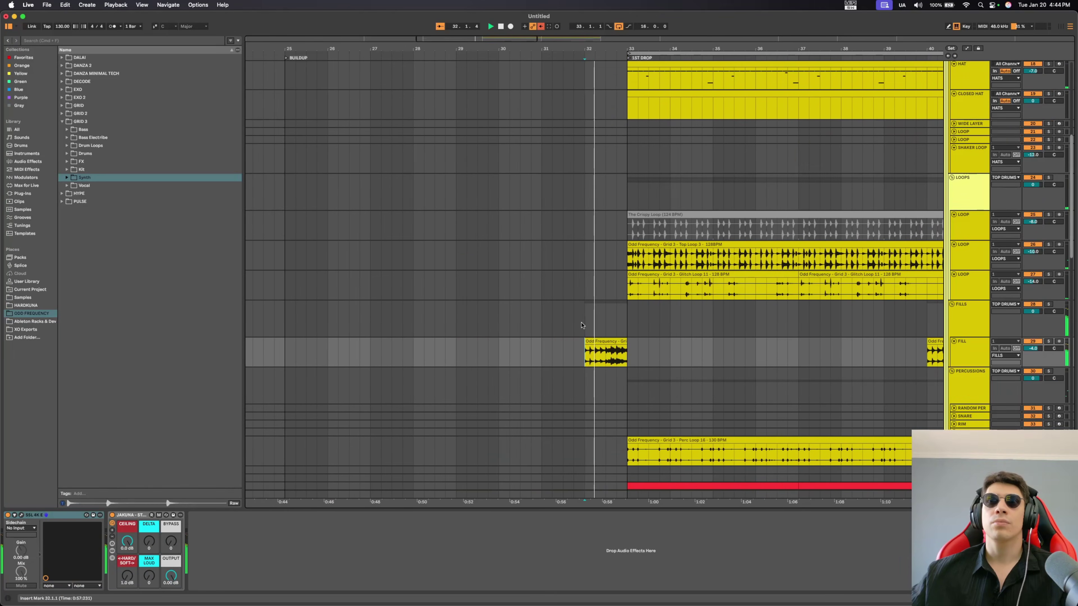
Step: Copy four bars of the first BASS track's clip to 25.1.1 and duplicate them to 29.1.1, filling the buildup
{"action": "scroll", "coordinate": [629, 327], "scroll_direction": "down", "scroll_amount": 10}
{"action": "key", "text": "minus"}
{"action": "key", "text": "minus"}
{"action": "left_click", "coordinate": [607, 225]}
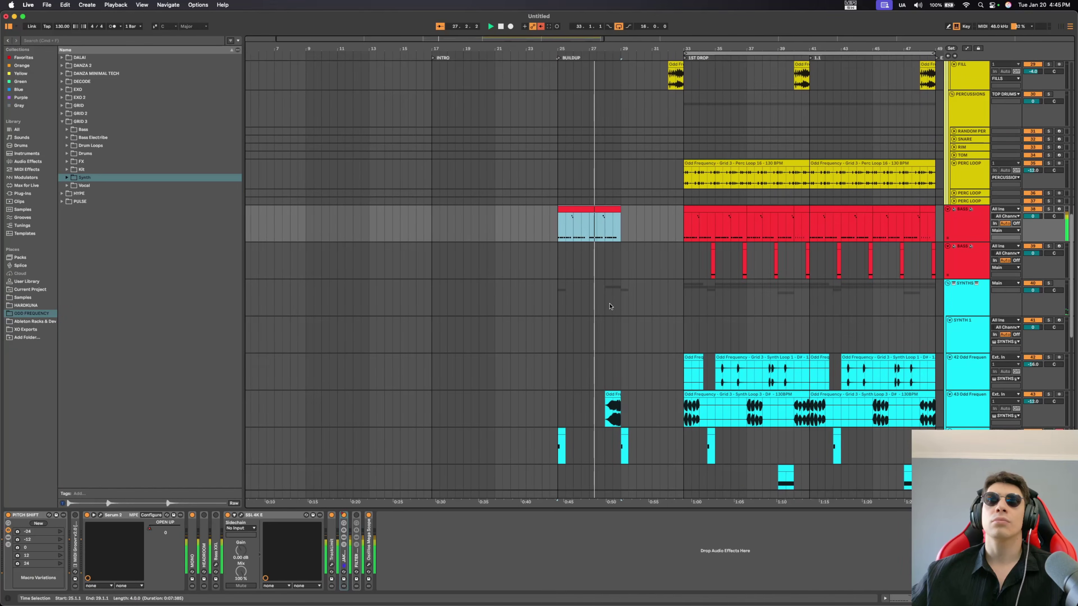
{"action": "key", "text": "plus"}
{"action": "key", "text": "minus"}
{"action": "left_click", "coordinate": [587, 215]}
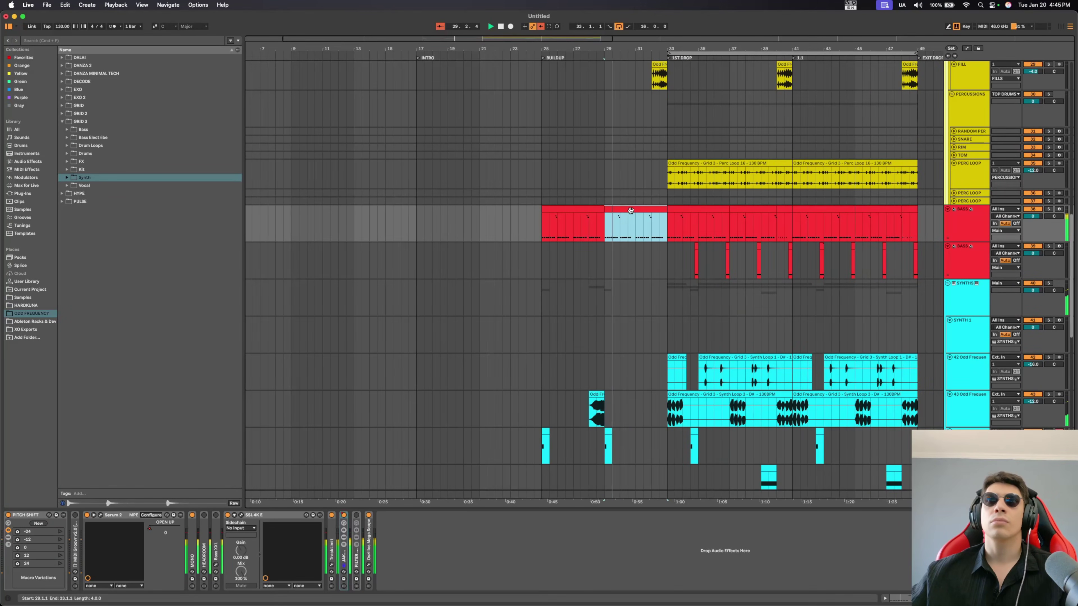
Step: In the BASS clip at 29.1.1, lengthen the short E3 and D#3 notes ending the first and third bars, and close the note editor
{"action": "double_click", "coordinate": [630, 213]}
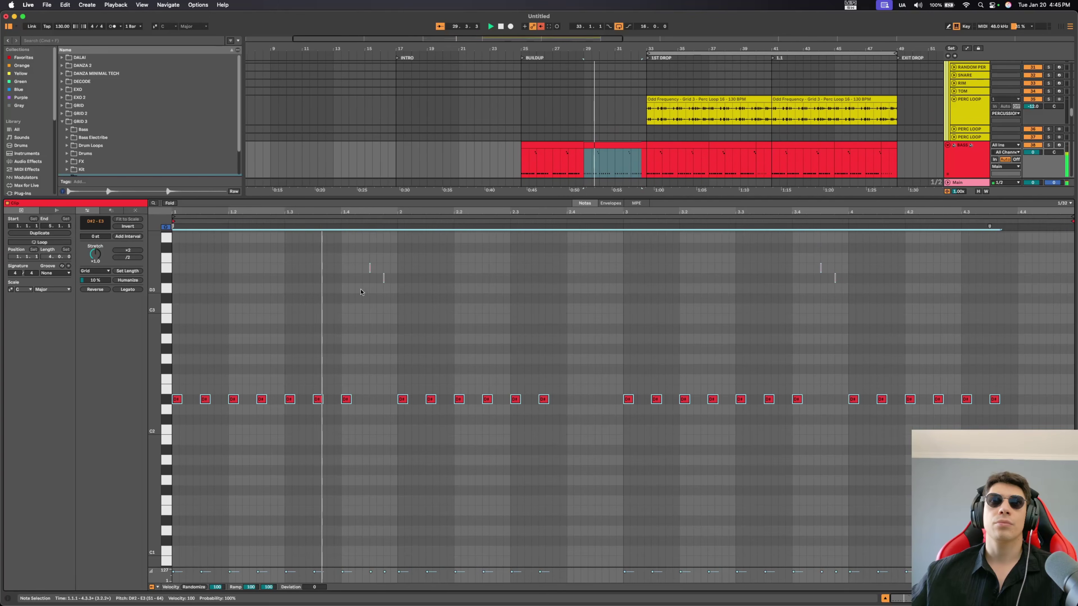
{"action": "left_click", "coordinate": [376, 271]}
{"action": "key", "text": "space"}
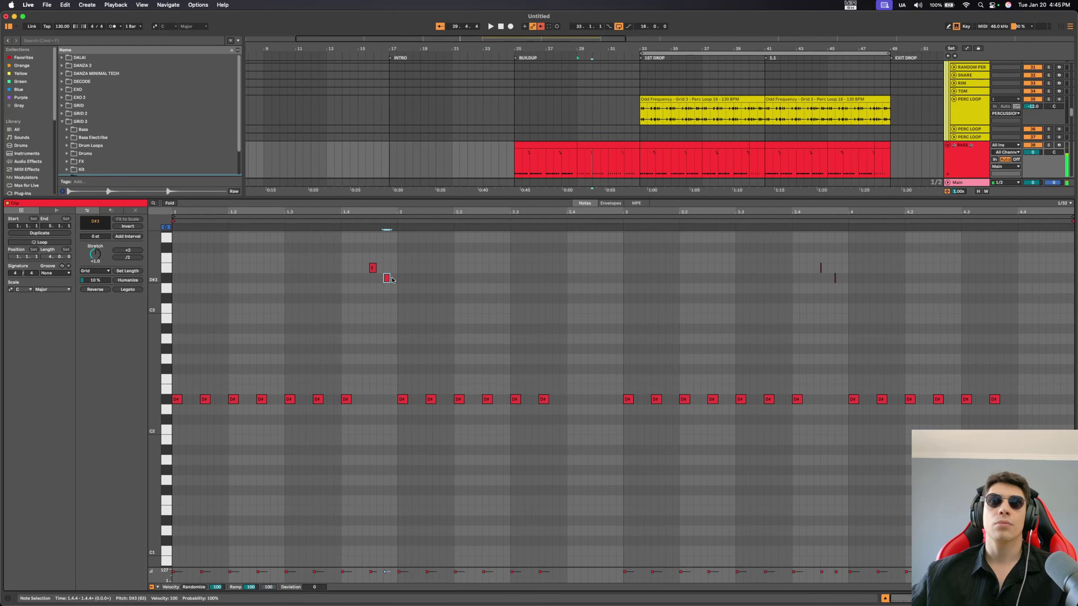
{"action": "key", "text": "space"}
{"action": "key", "text": "b"}
{"action": "left_click", "coordinate": [823, 268]}
{"action": "key", "text": "b"}
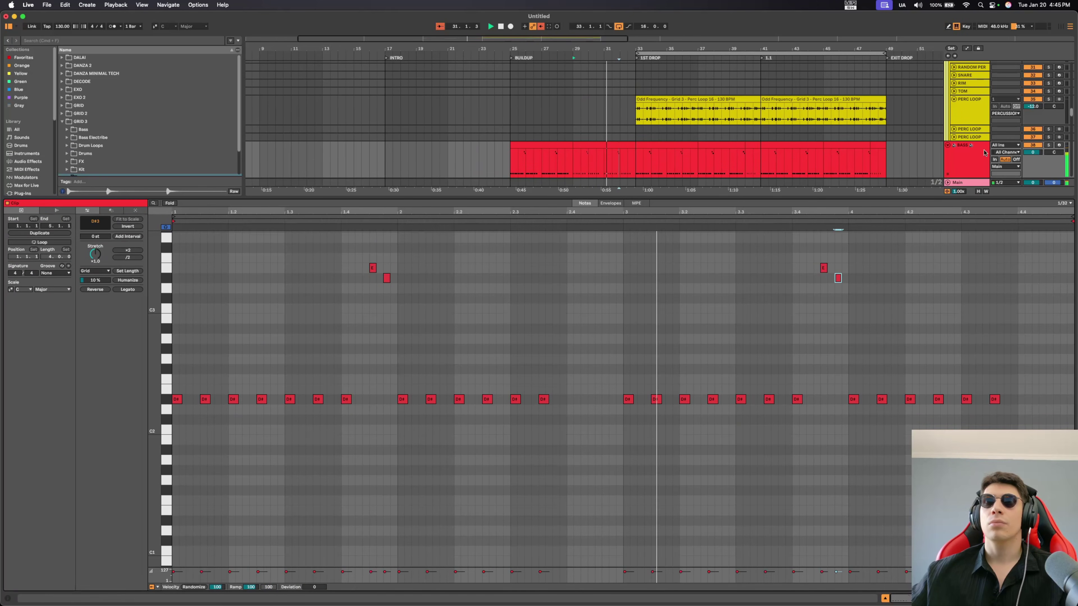
{"action": "left_click", "coordinate": [949, 169]}
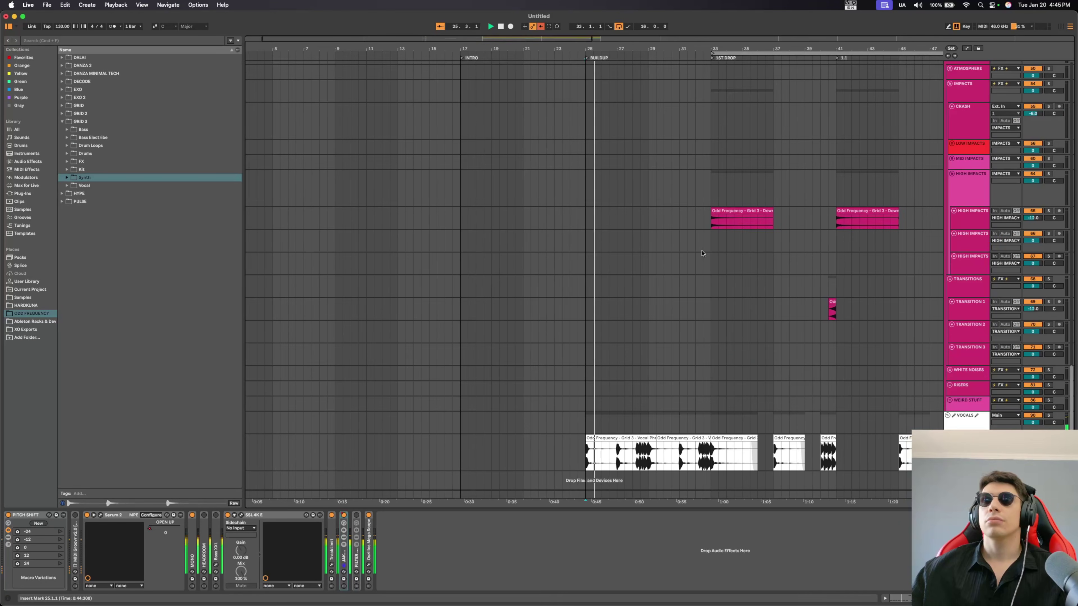
Step: Place Grid 3 Downlifter 3 on the second HIGH IMPACTS track from 25.1.1 and lower that track's volume to about -12 dB
{"action": "scroll", "coordinate": [727, 250], "scroll_direction": "up", "scroll_amount": 5}
{"action": "scroll", "coordinate": [727, 249], "scroll_direction": "up", "scroll_amount": 10}
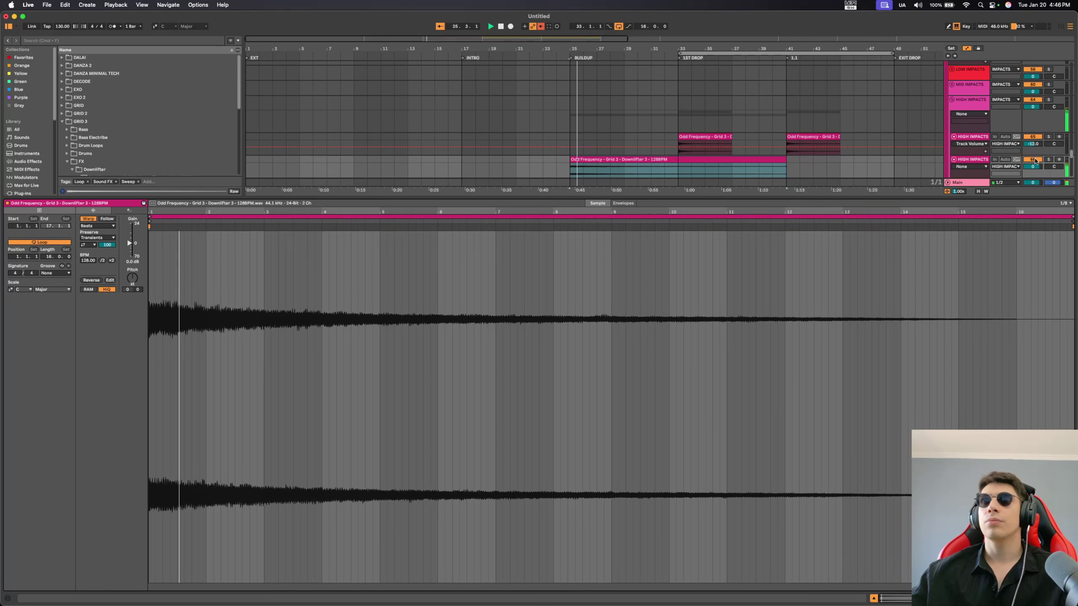
{"action": "left_click_drag", "start_coordinate": [1033, 167], "coordinate": [1034, 169]}
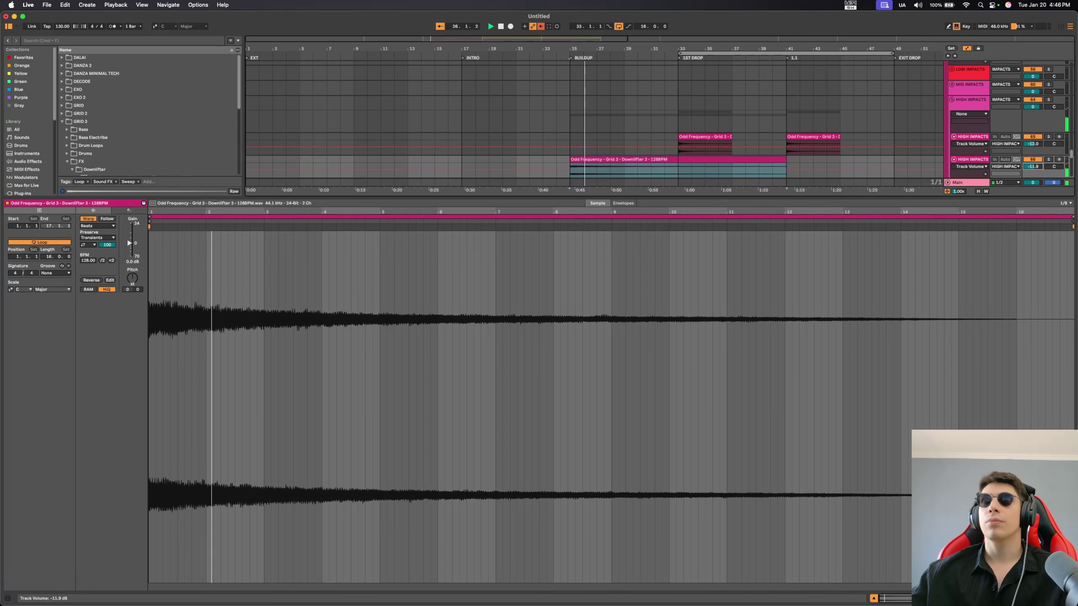
{"action": "left_click", "coordinate": [979, 160]}
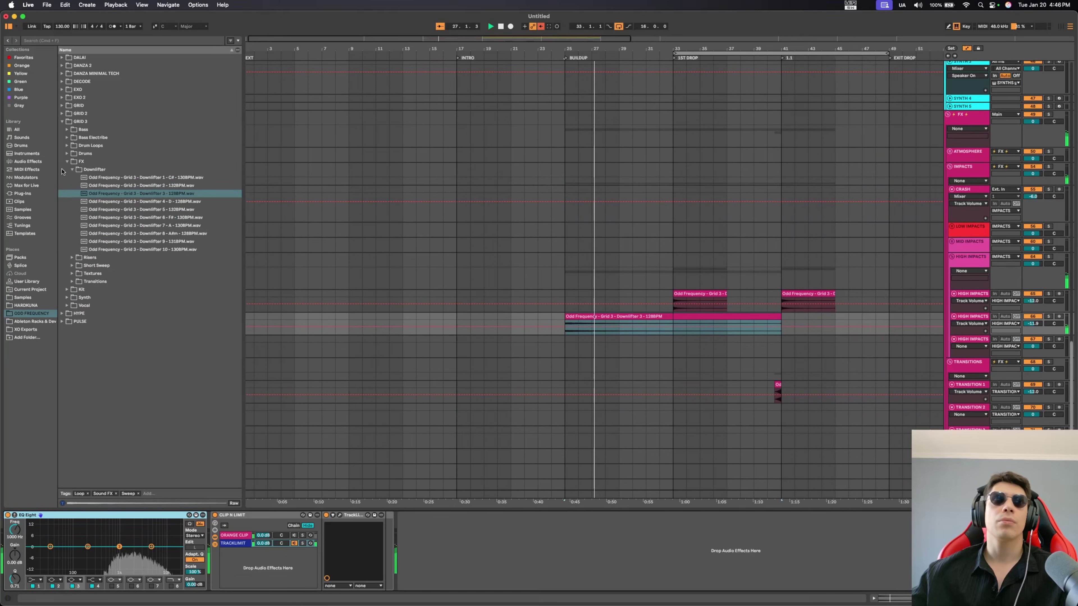
Step: Audition the Grid 3 risers and place Riser 10 on the RISER 1 track from 29.1.1 to 32.1.1
{"action": "left_click", "coordinate": [71, 169]}
{"action": "left_click", "coordinate": [72, 178]}
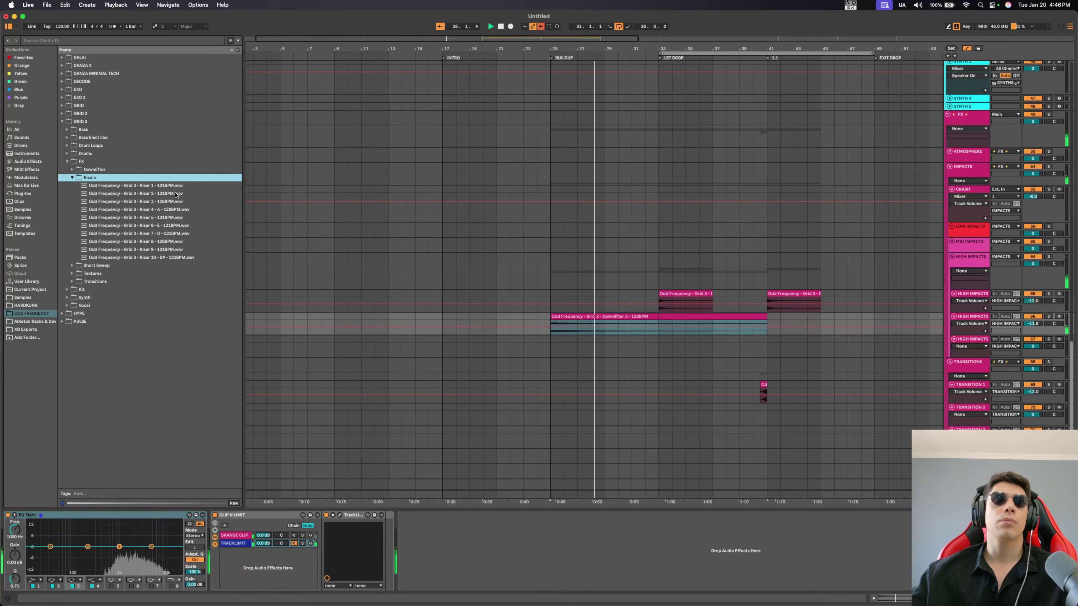
{"action": "left_click", "coordinate": [168, 232]}
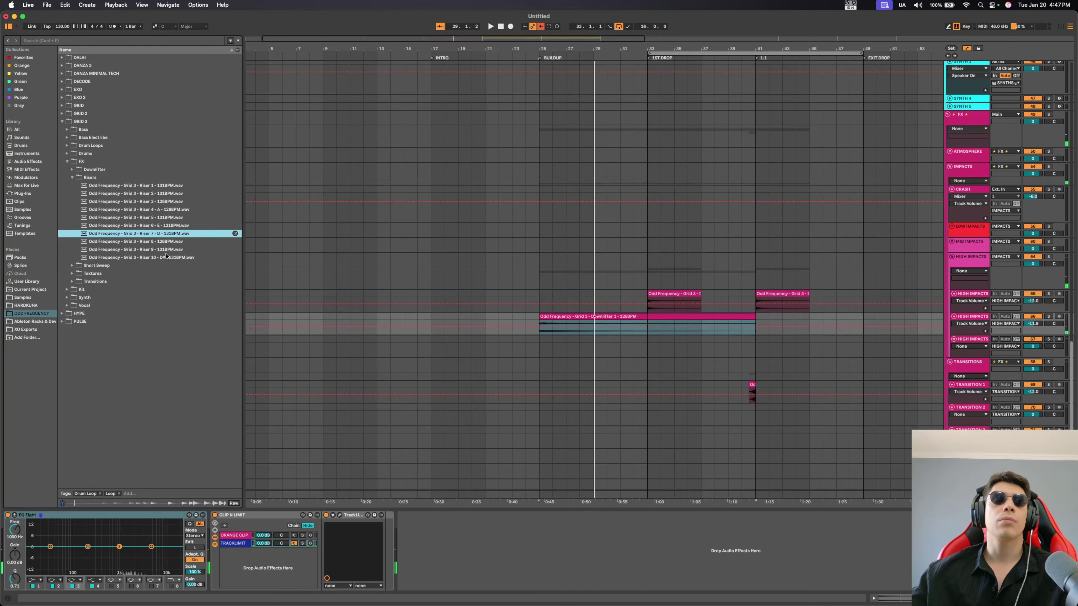
{"action": "left_click", "coordinate": [166, 258]}
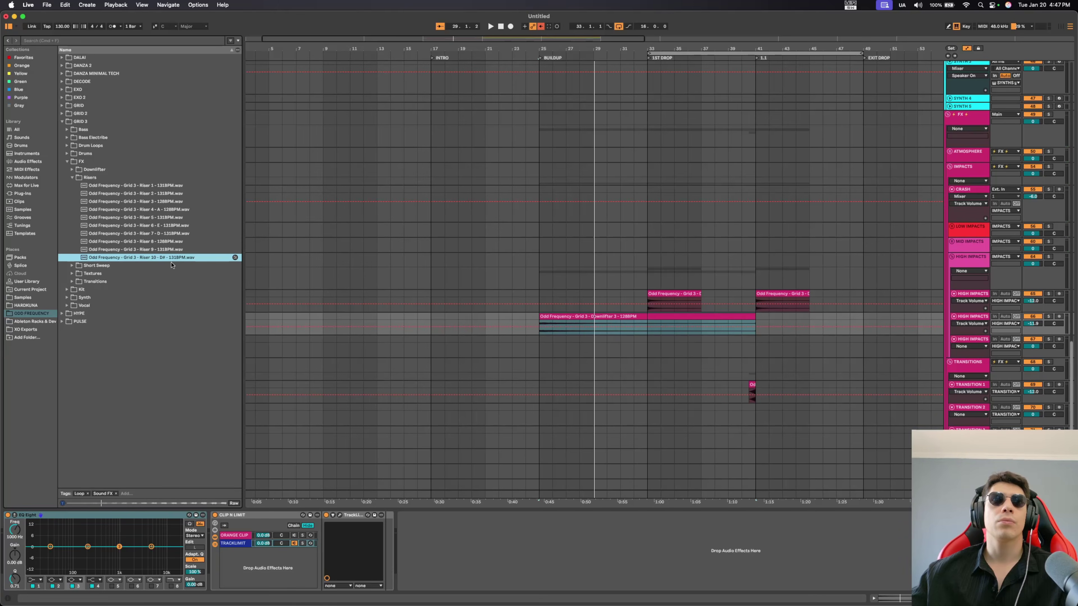
{"action": "scroll", "coordinate": [973, 355], "scroll_direction": "down", "scroll_amount": 4}
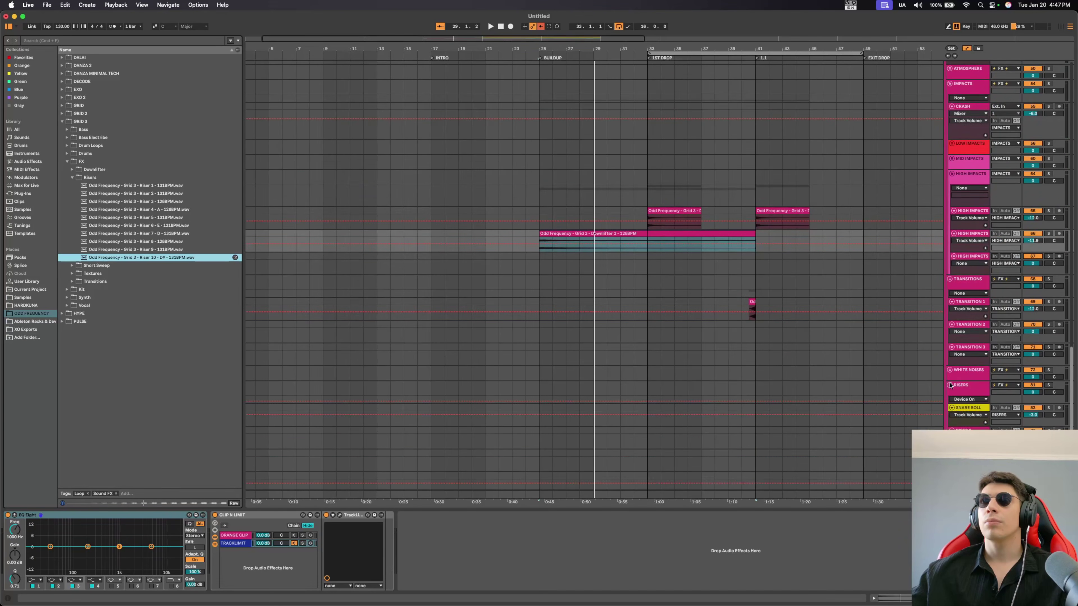
{"action": "scroll", "coordinate": [971, 356], "scroll_direction": "down", "scroll_amount": 4}
{"action": "left_click", "coordinate": [969, 358]}
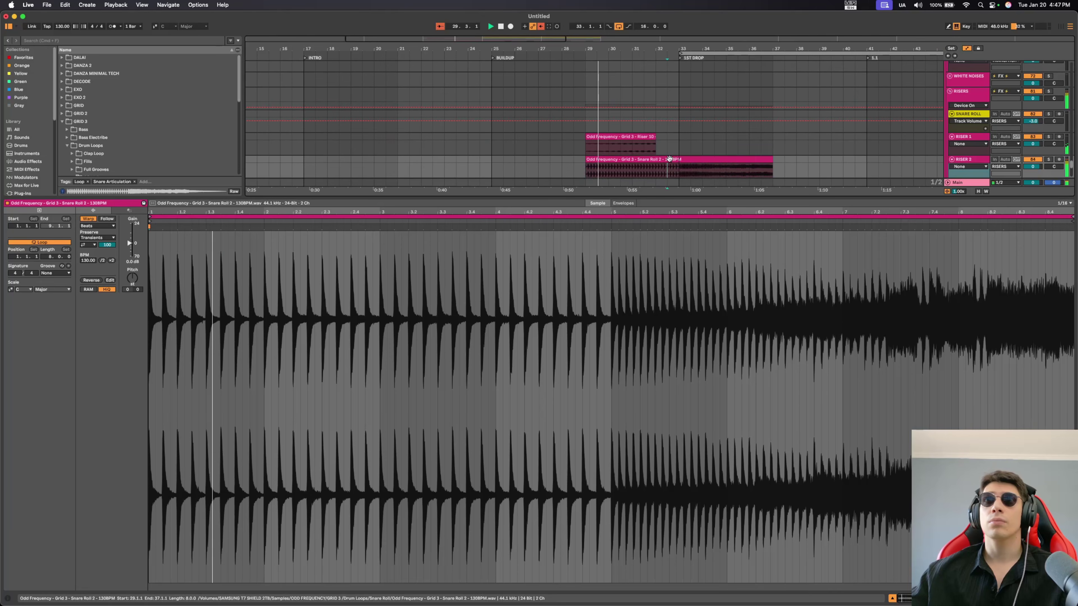
Step: Move the Snare Roll 2 clip on RISER 2 to start at 25.1.1 and trim its end to 32.1.1
{"action": "left_click_drag", "start_coordinate": [705, 163], "coordinate": [613, 155]}
{"action": "left_click", "coordinate": [677, 160]}
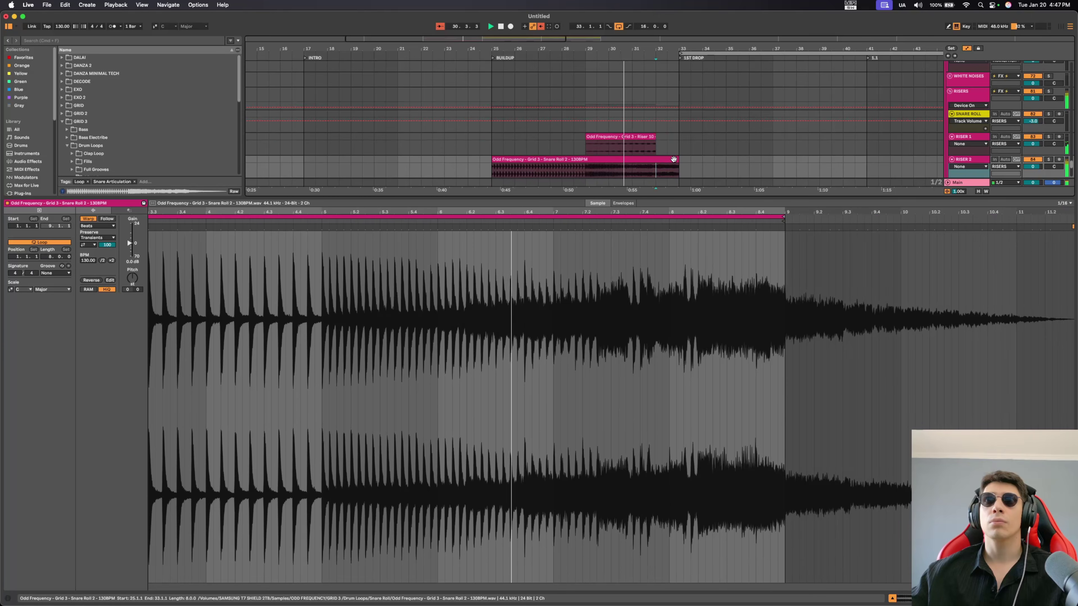
{"action": "left_click_drag", "start_coordinate": [674, 159], "coordinate": [656, 161]}
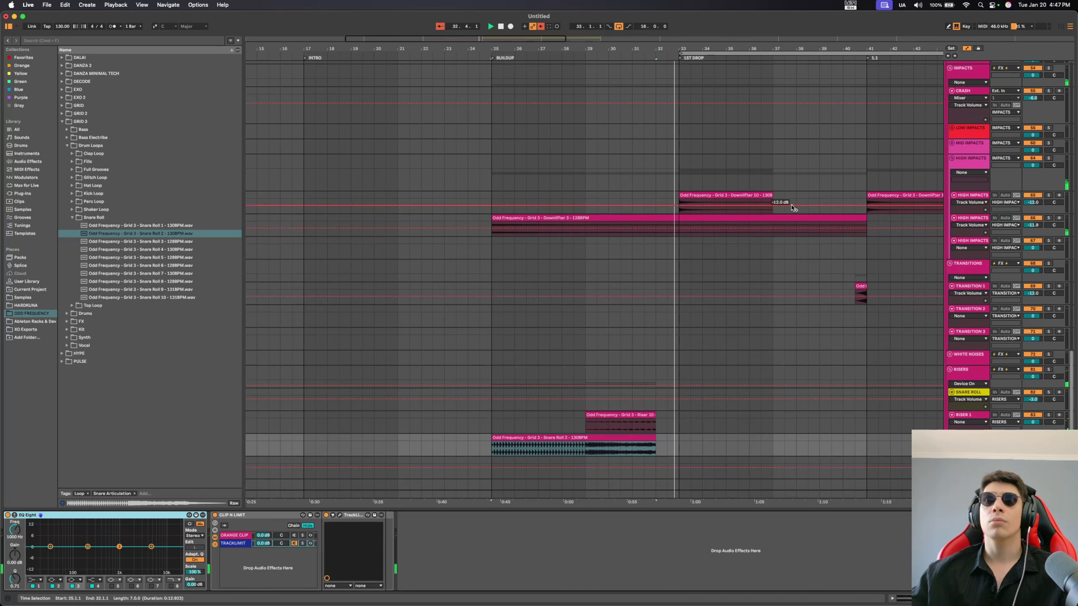
Step: Fill the buildup on ATMO 1 with repeated Texture 2 clips and add a Reverb with a 4.88 s decay
{"action": "left_click", "coordinate": [499, 180]}
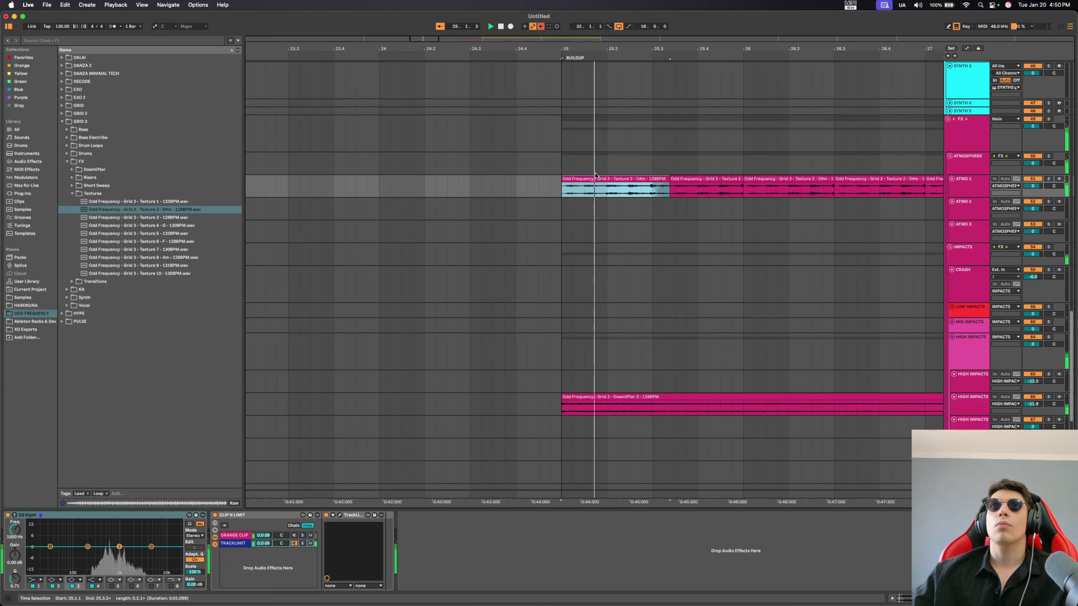
{"action": "left_click", "coordinate": [626, 178]}
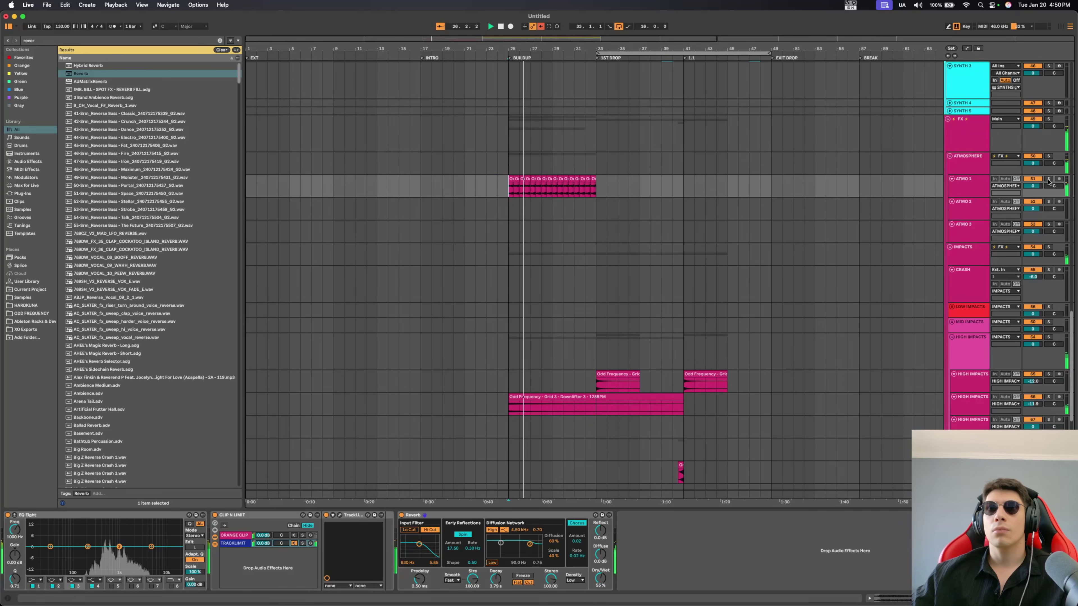
{"action": "left_click_drag", "start_coordinate": [497, 585], "coordinate": [498, 568]}
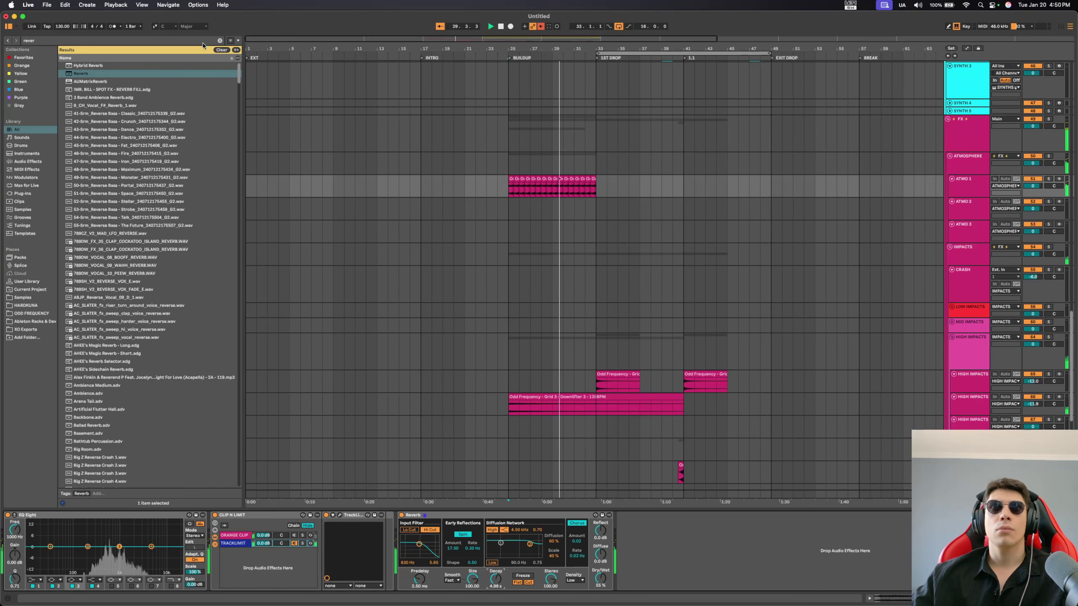
{"action": "left_click", "coordinate": [219, 42]}
{"action": "scroll", "coordinate": [627, 228], "scroll_direction": "up", "scroll_amount": 4}
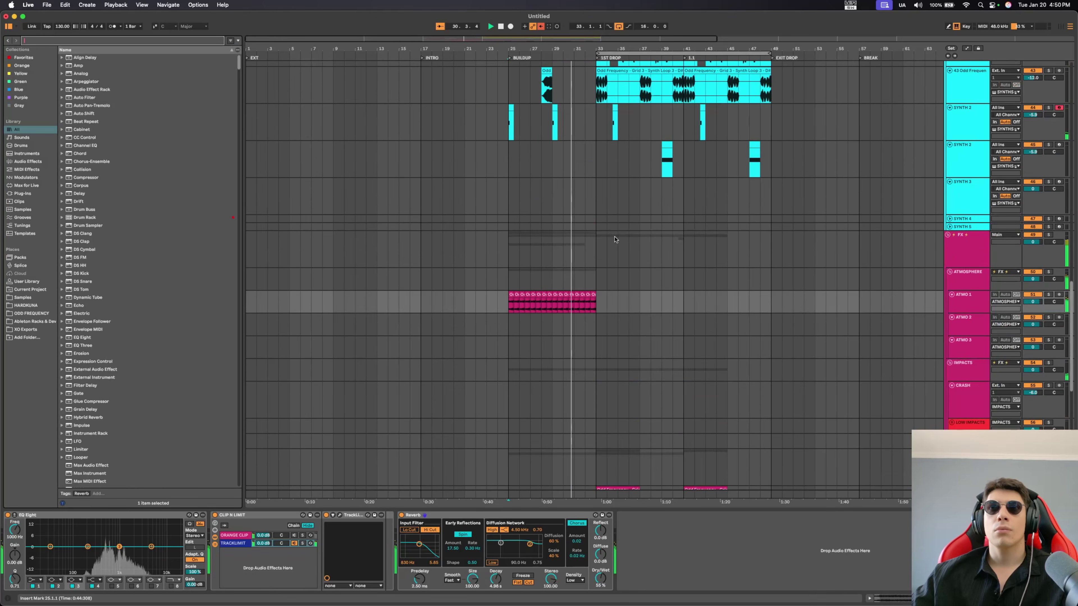
Step: Add a low-cut Auto Filter at 144 Hz to the first BASS track and play the buildup
{"action": "scroll", "coordinate": [594, 361], "scroll_direction": "up", "scroll_amount": 2}
{"action": "scroll", "coordinate": [543, 361], "scroll_direction": "up", "scroll_amount": 3}
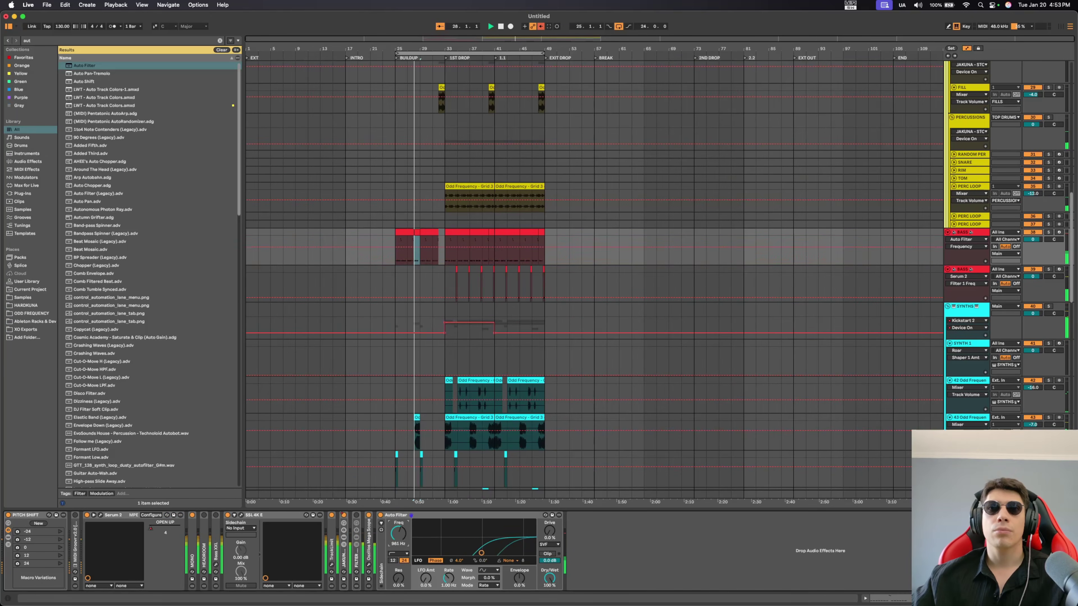
{"action": "left_click", "coordinate": [397, 246]}
{"action": "key", "text": "space"}
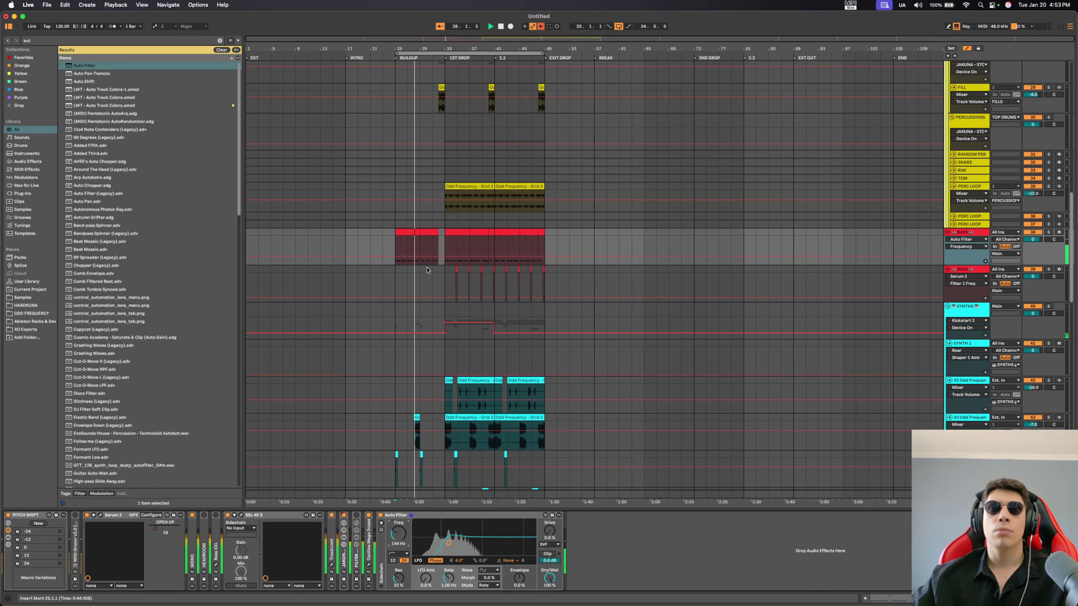
{"action": "scroll", "coordinate": [627, 240], "scroll_direction": "up", "scroll_amount": 3}
{"action": "left_click", "coordinate": [597, 243]}
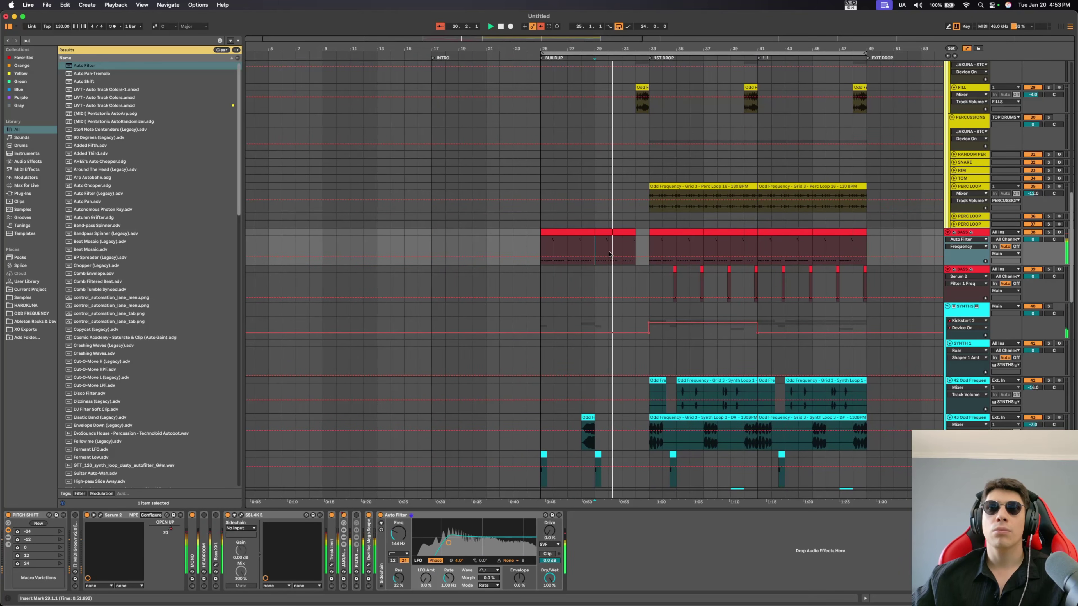
Step: Automate the BASS Auto Filter on only from 25.1.1 to 32.1.1, and add a Wash Out rack rising from 29.1.1 to 32.1.1
{"action": "key", "text": "b"}
{"action": "key", "text": "0"}
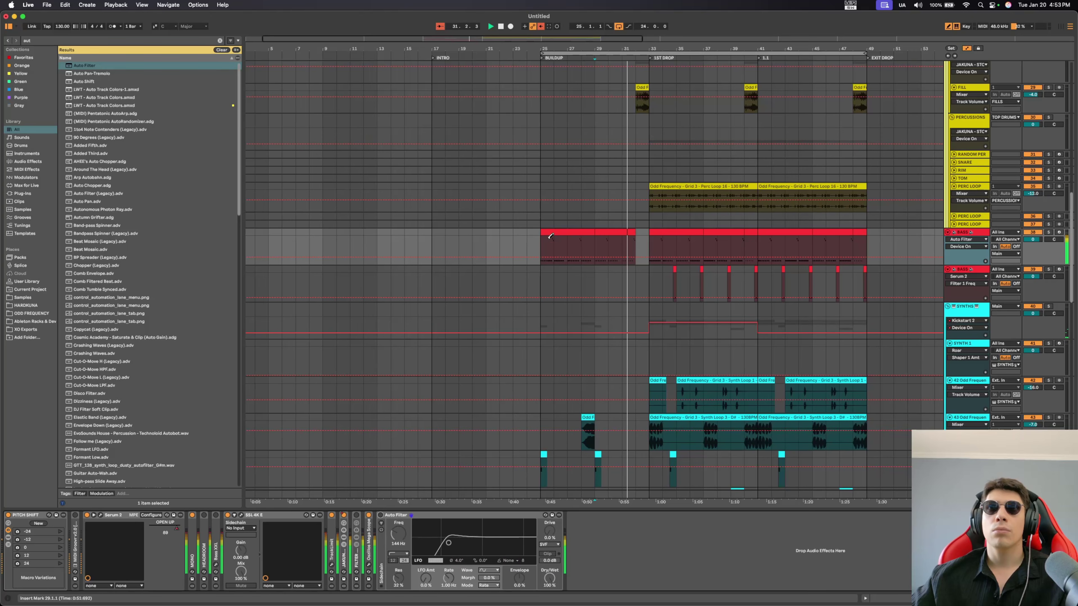
{"action": "left_click_drag", "start_coordinate": [545, 233], "coordinate": [635, 243]}
{"action": "key", "text": "b"}
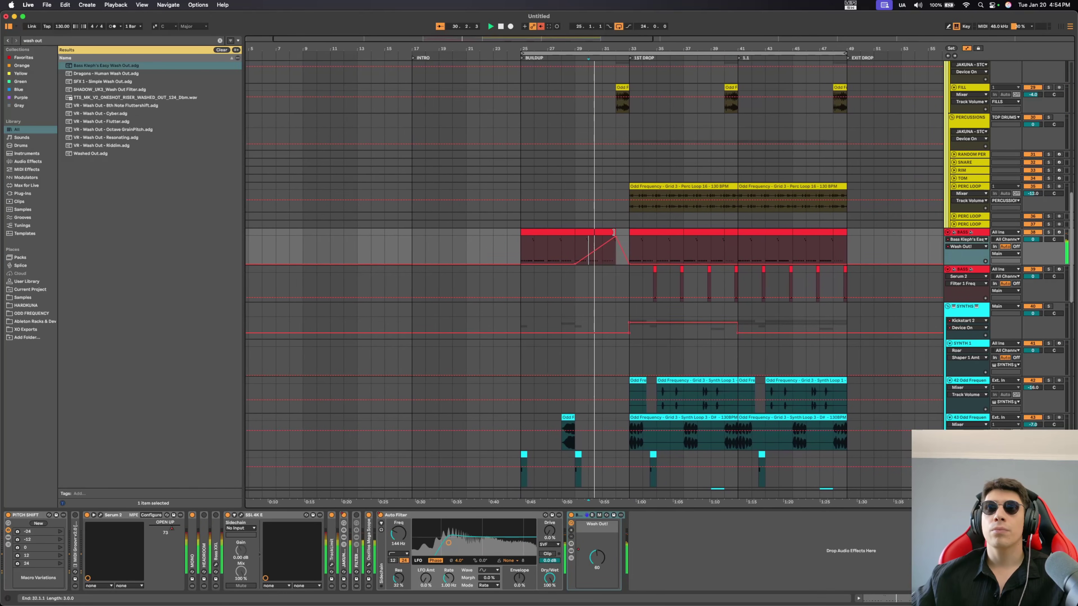
{"action": "scroll", "coordinate": [614, 232], "scroll_direction": "right", "scroll_amount": 1}
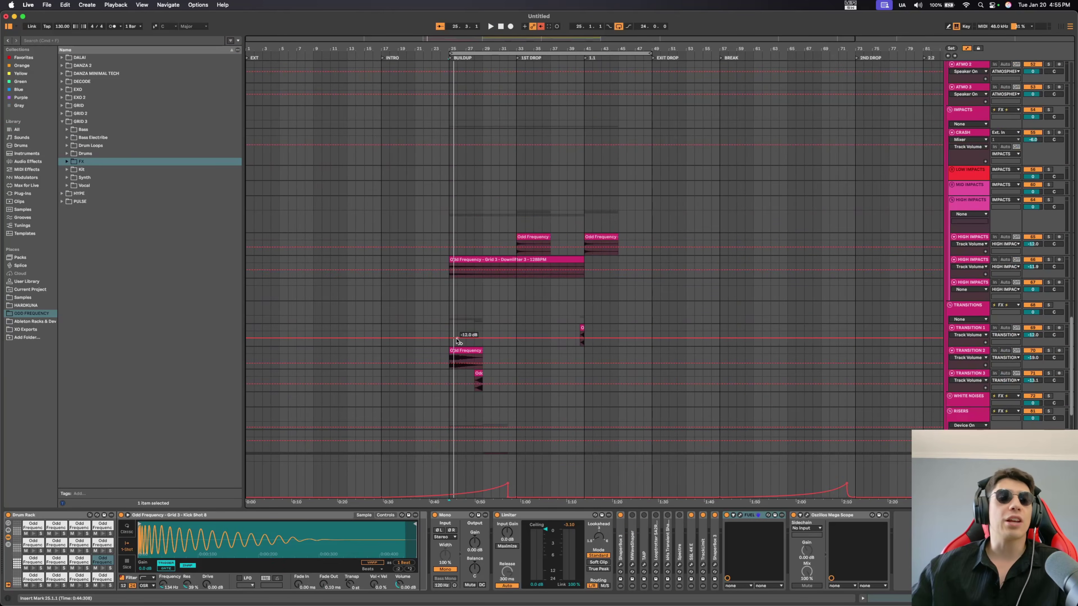
Step: Solo the ATMO 1 track and play its texture clips from the start of the buildup
{"action": "scroll", "coordinate": [482, 322], "scroll_direction": "up", "scroll_amount": 3}
{"action": "scroll", "coordinate": [482, 322], "scroll_direction": "up", "scroll_amount": 3}
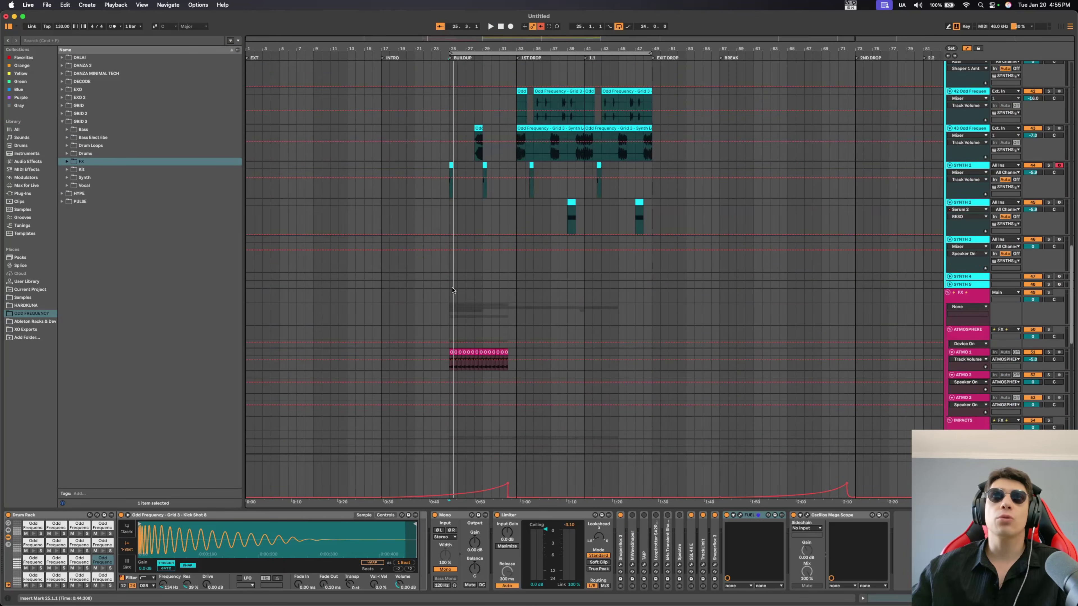
{"action": "left_click", "coordinate": [479, 358]}
{"action": "key", "text": "z"}
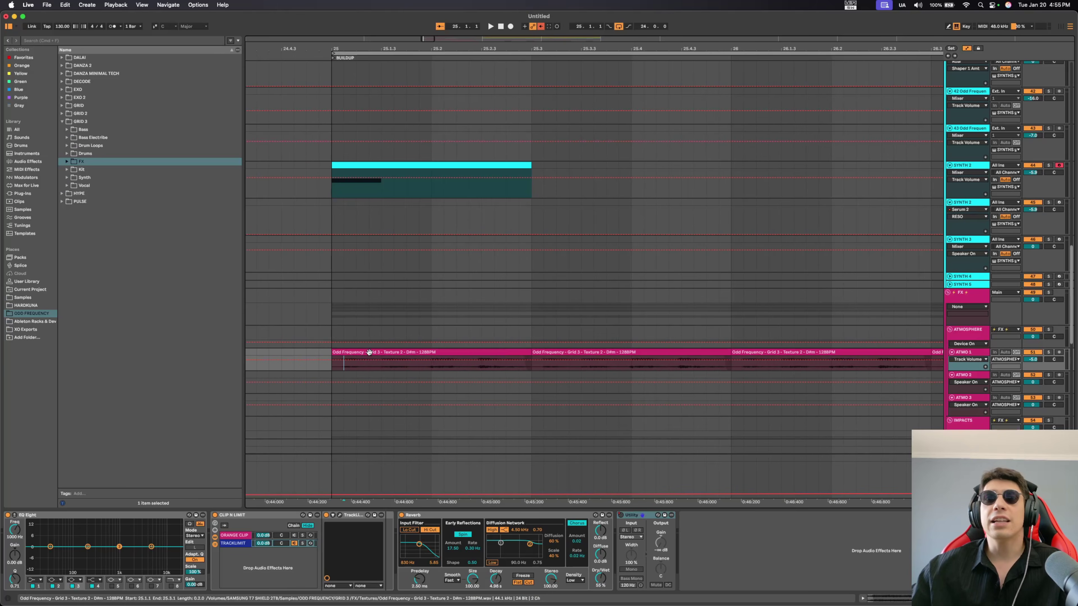
{"action": "left_click", "coordinate": [367, 352]}
{"action": "left_click", "coordinate": [1048, 352]}
{"action": "key", "text": "space"}
Step: Solo the HIGH IMPACTS track holding Downlifter 3 and play it from the start of the buildup
{"action": "scroll", "coordinate": [796, 351], "scroll_direction": "down", "scroll_amount": 5}
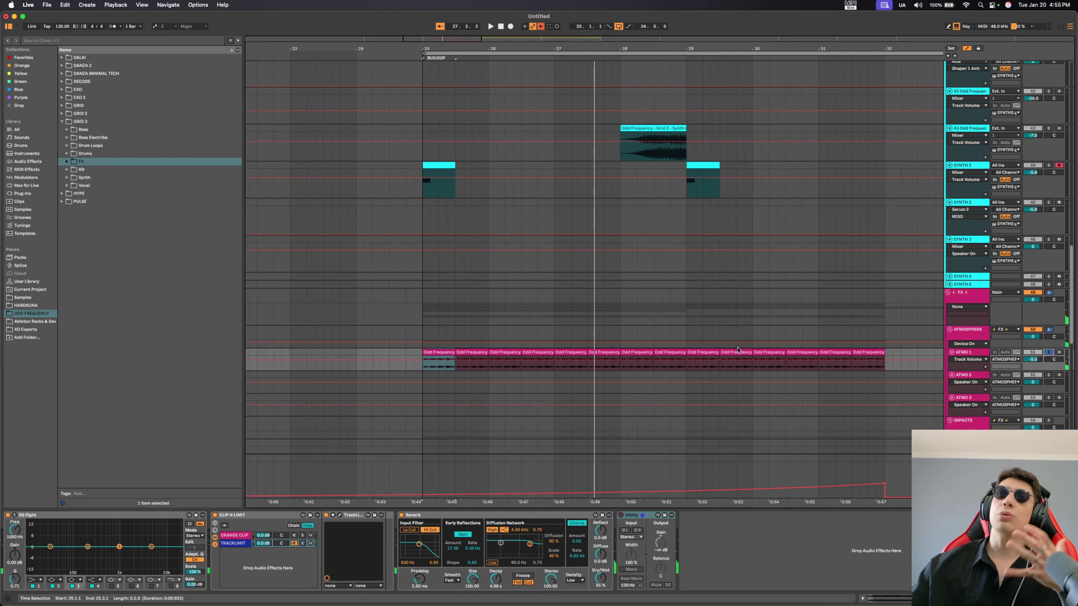
{"action": "scroll", "coordinate": [675, 349], "scroll_direction": "down", "scroll_amount": 10}
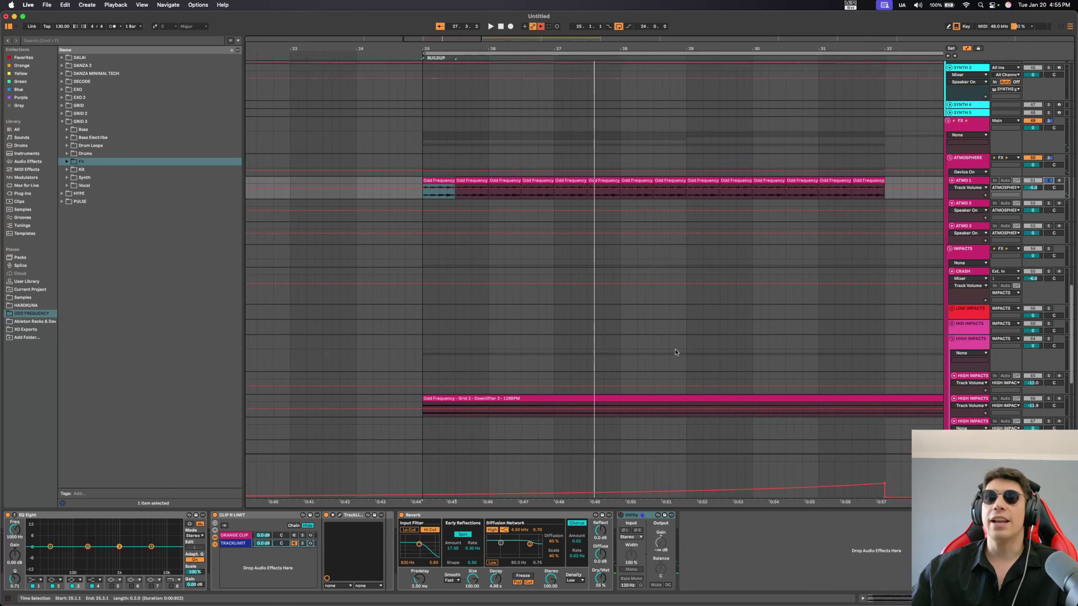
{"action": "left_click", "coordinate": [509, 352]}
{"action": "scroll", "coordinate": [509, 321], "scroll_direction": "down", "scroll_amount": 2}
{"action": "scroll", "coordinate": [789, 314], "scroll_direction": "down", "scroll_amount": 2}
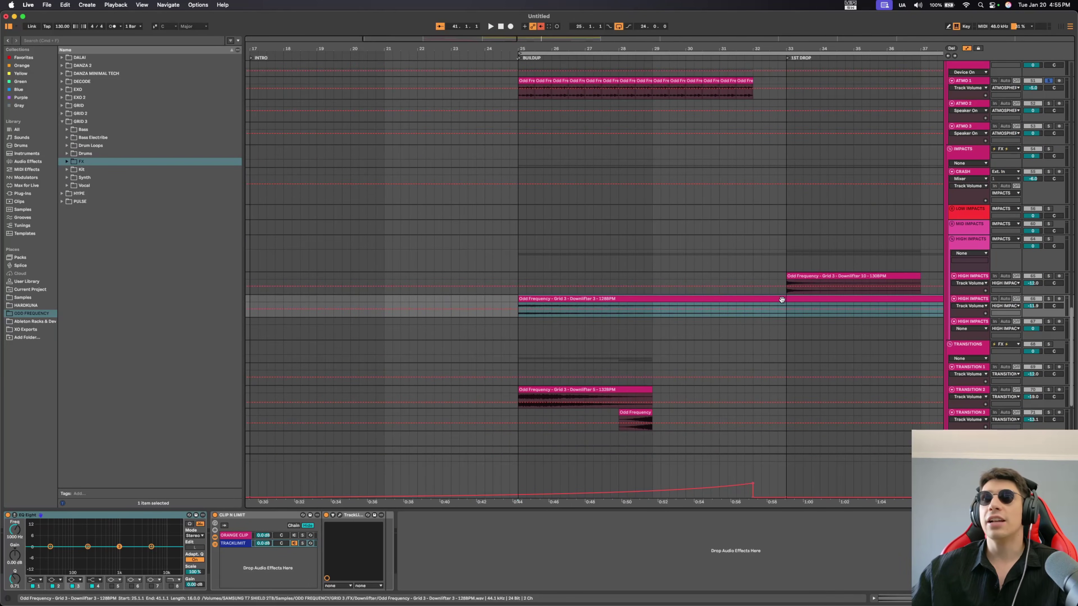
{"action": "left_click", "coordinate": [1048, 299]}
{"action": "key", "text": "space"}
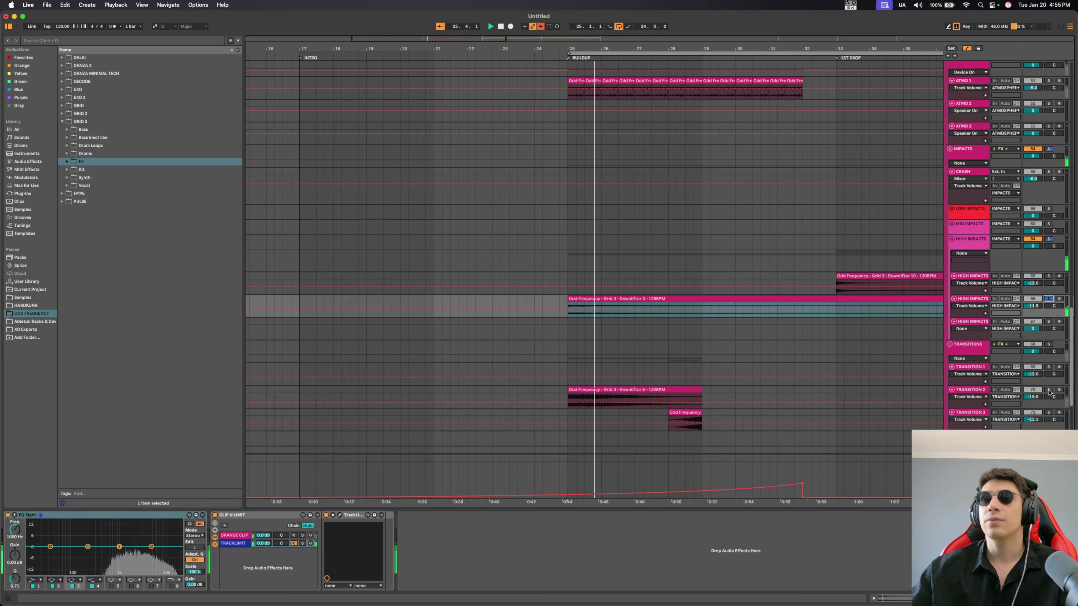
Step: Listen to the transition and riser tracks in solo, and lower the RISER 1 track volume to about -7 dB
{"action": "scroll", "coordinate": [554, 400], "scroll_direction": "down", "scroll_amount": 5}
{"action": "left_click", "coordinate": [555, 401]}
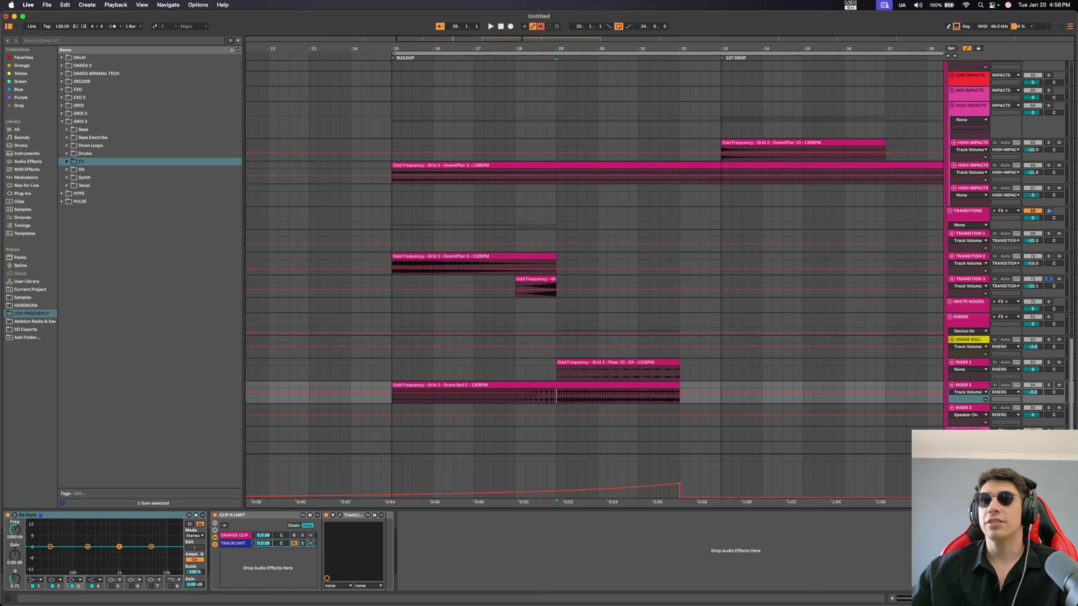
{"action": "left_click", "coordinate": [1048, 385]}
{"action": "left_click", "coordinate": [1049, 366]}
{"action": "left_click", "coordinate": [1048, 364]}
{"action": "left_click_drag", "start_coordinate": [1033, 369], "coordinate": [1036, 372]}
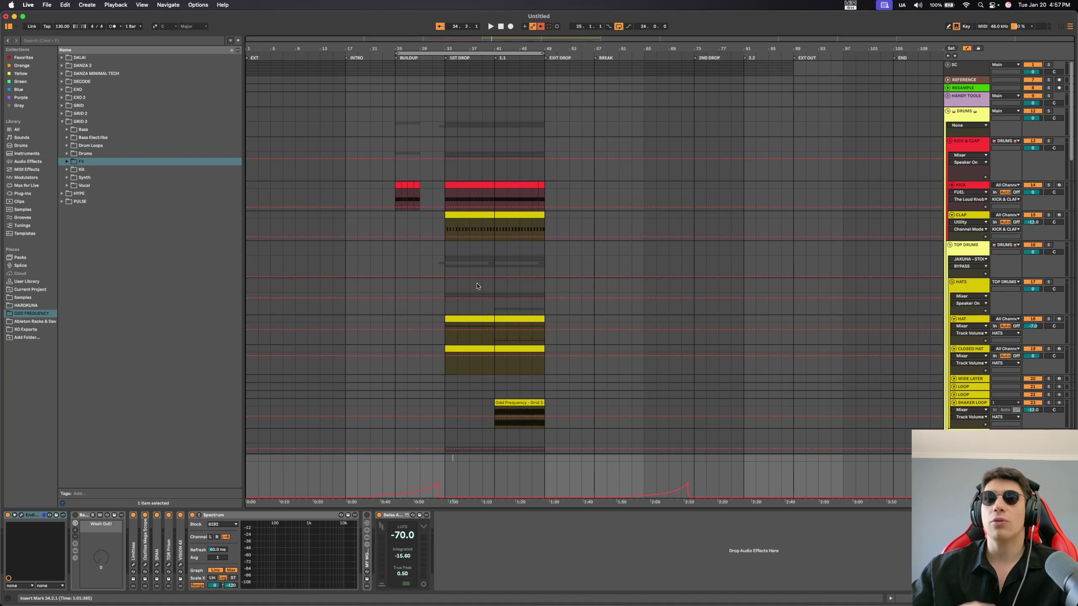
Step: Review the buildup's layers from the drums down through the synths, FX and vocals
{"action": "scroll", "coordinate": [477, 287], "scroll_direction": "down", "scroll_amount": 10}
{"action": "scroll", "coordinate": [477, 289], "scroll_direction": "down", "scroll_amount": 10}
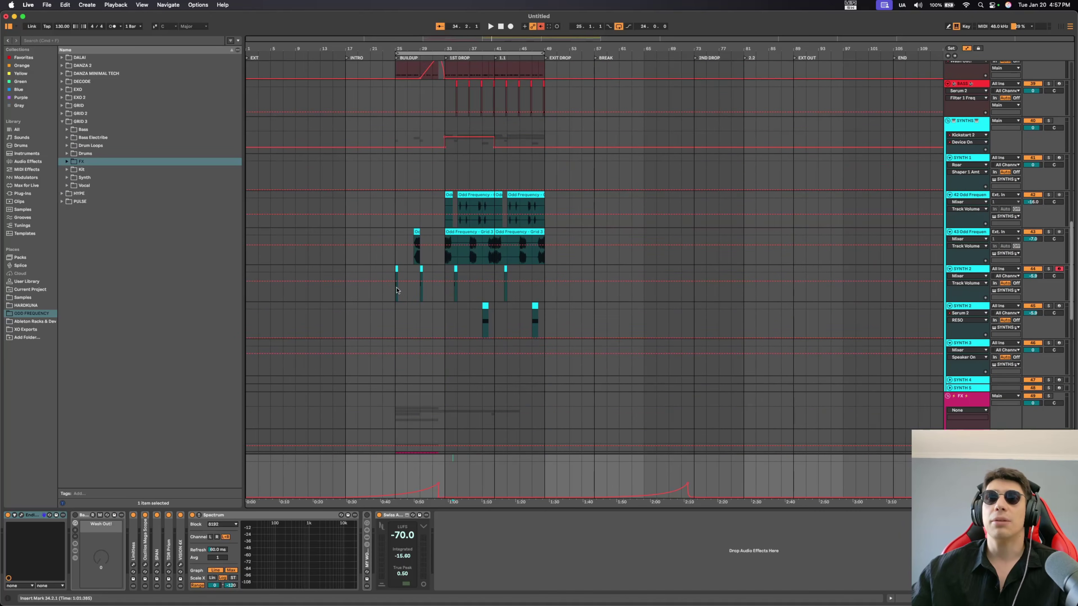
{"action": "scroll", "coordinate": [483, 303], "scroll_direction": "down", "scroll_amount": 15}
{"action": "scroll", "coordinate": [413, 293], "scroll_direction": "down", "scroll_amount": 3}
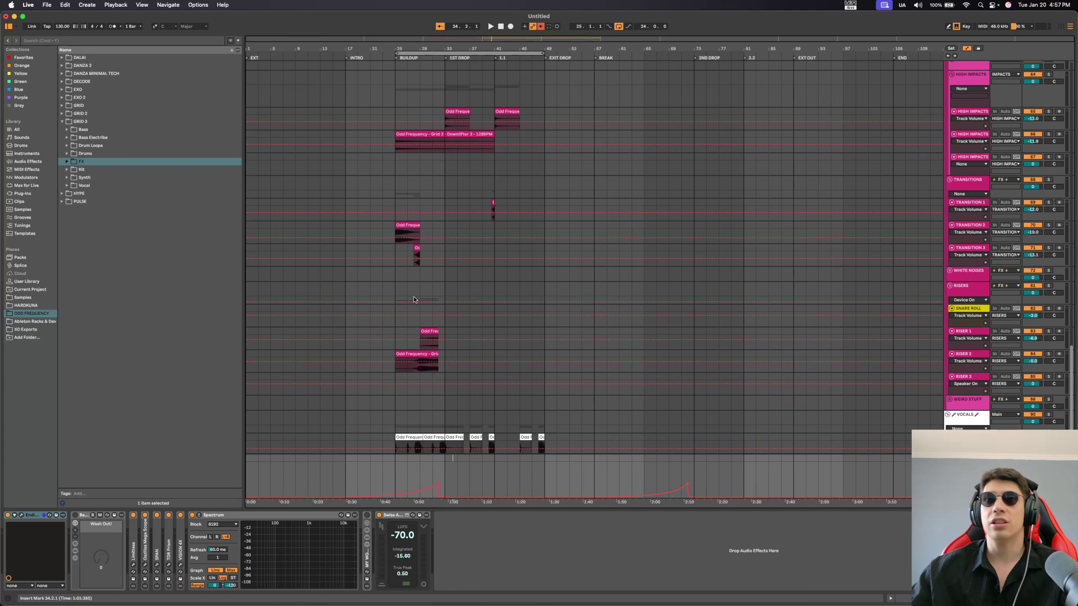
{"action": "scroll", "coordinate": [424, 304], "scroll_direction": "down", "scroll_amount": 1}
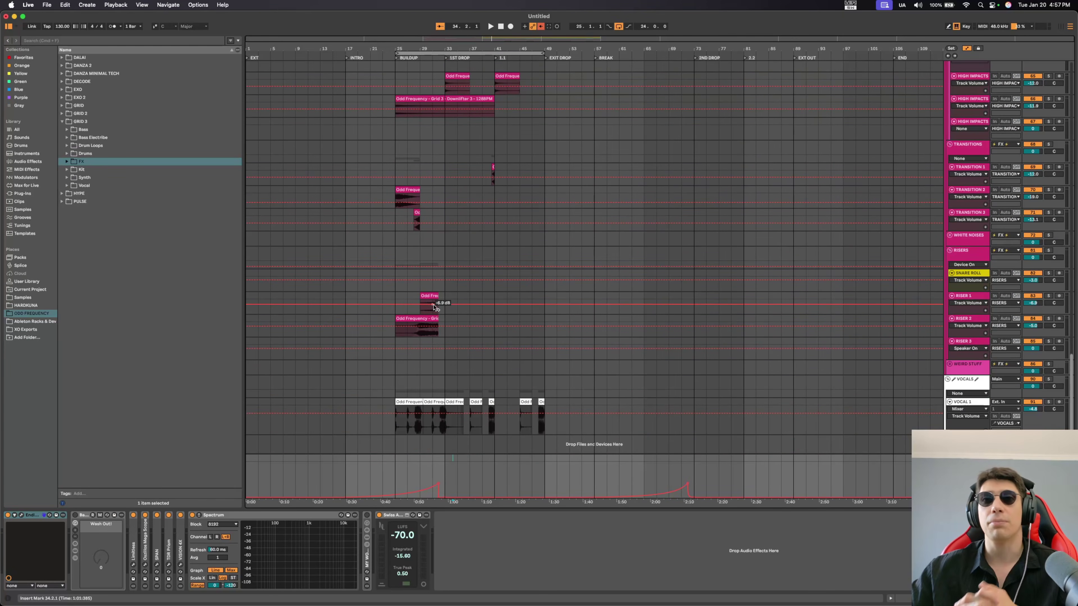